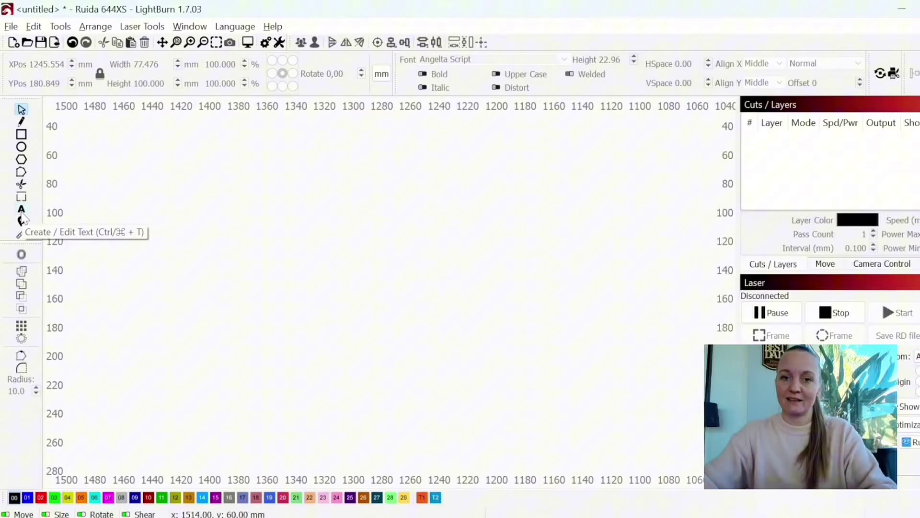
# Type the text 'MiMo Design' on the canvas in the Angelita Script font
pyautogui.click(22, 216)
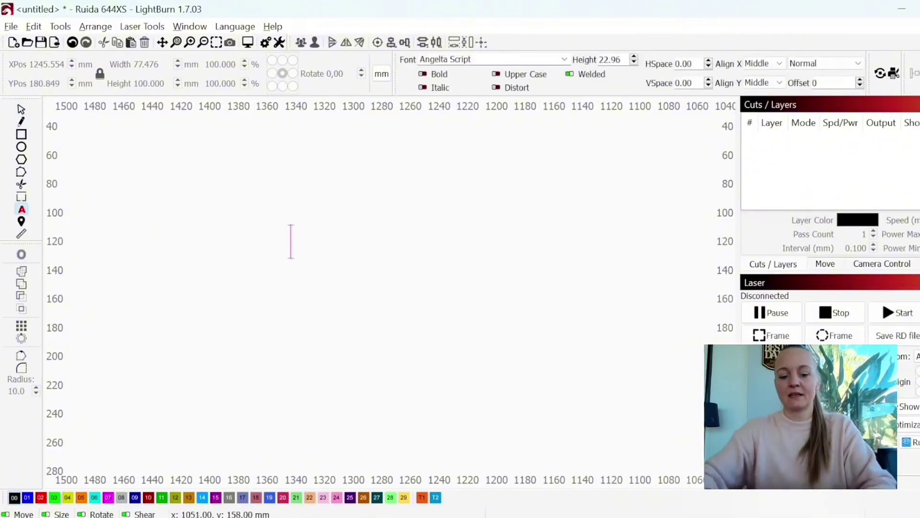
pyautogui.write('Mim')
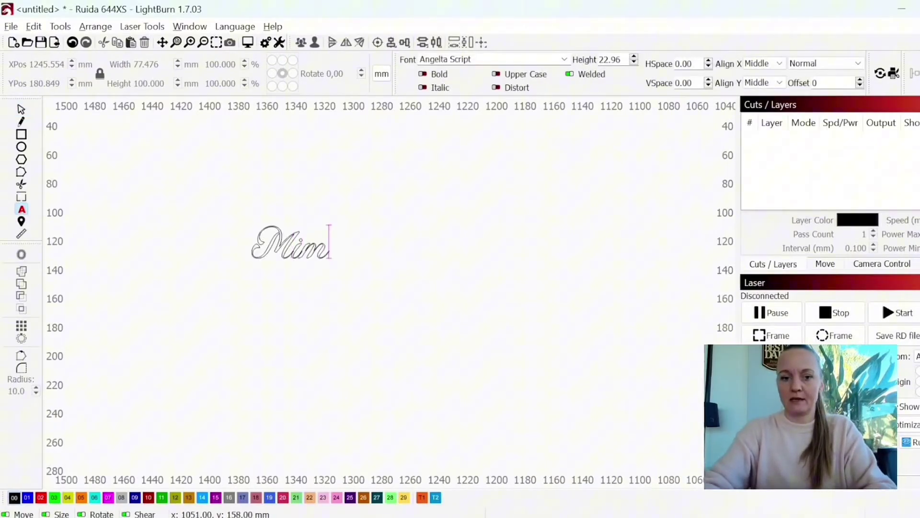
pyautogui.press('BackSpace')
pyautogui.write('Mi')
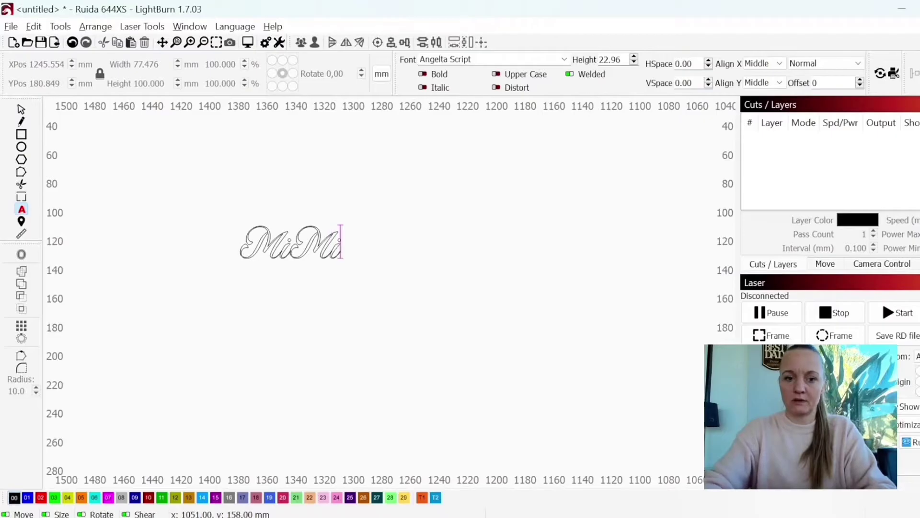
pyautogui.press('BackSpace')
pyautogui.write('o De')
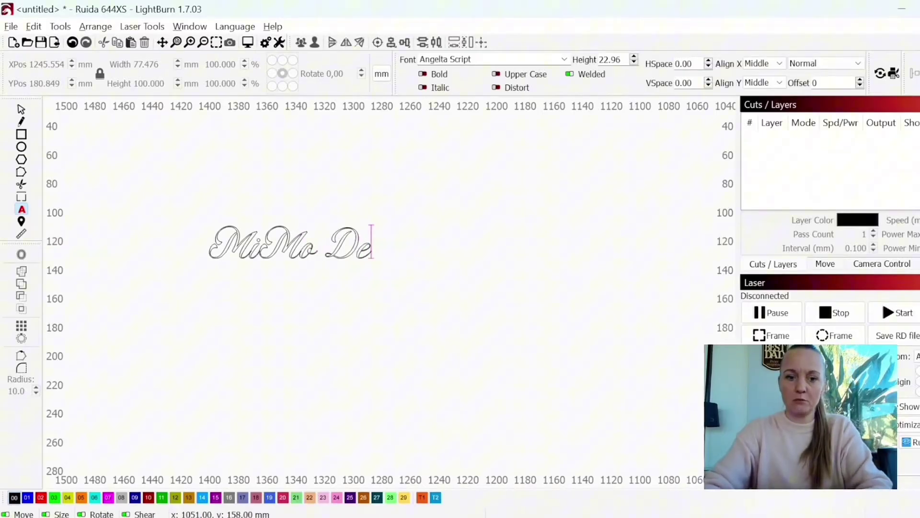
pyautogui.write('sign')
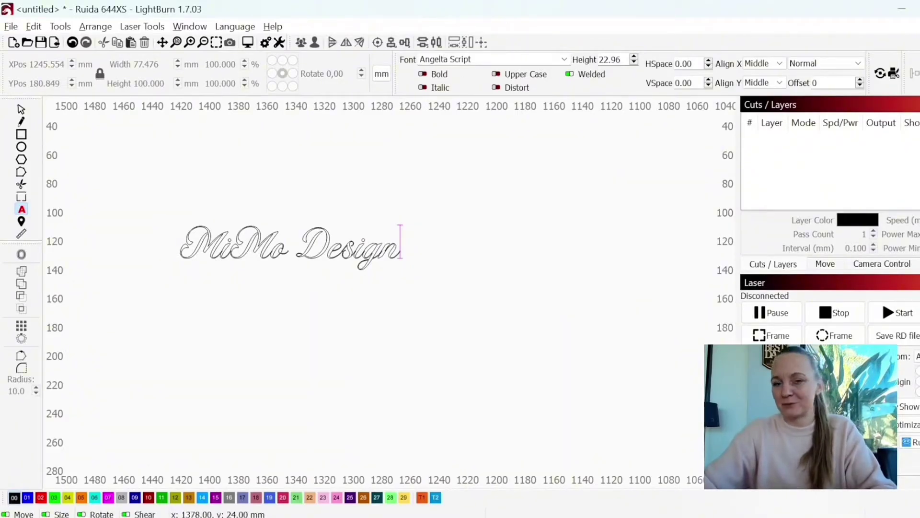
# Move the MiMo Design text to the right and down on the canvas
pyautogui.click(21, 109)
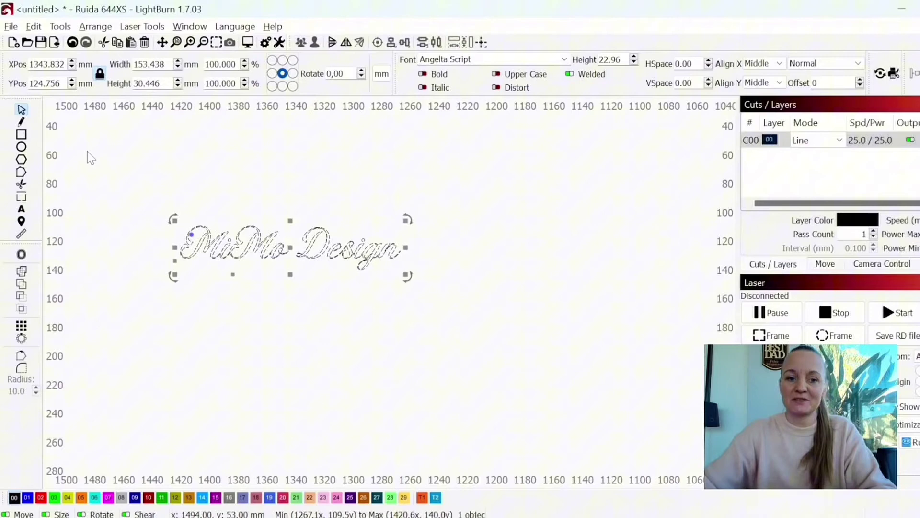
pyautogui.moveTo(292, 250); pyautogui.dragTo(380, 263)
pyautogui.scroll(3, 388, 288)
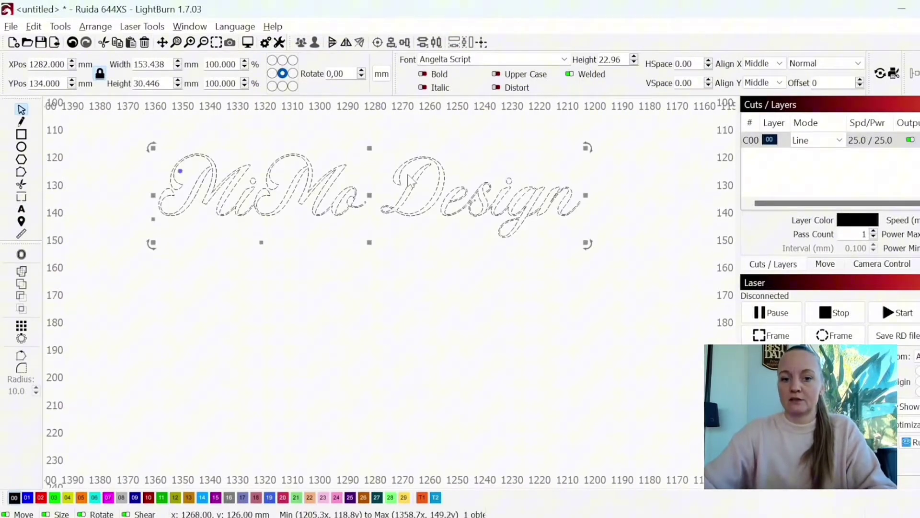
pyautogui.scroll(-5, 388, 285)
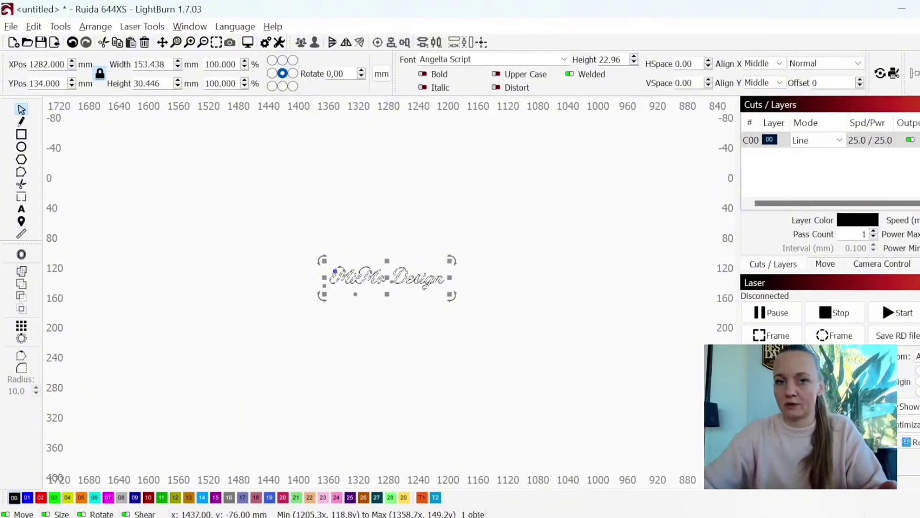
# Paste the bunny graphic and place it up and left of the text
pyautogui.click(550, 279)
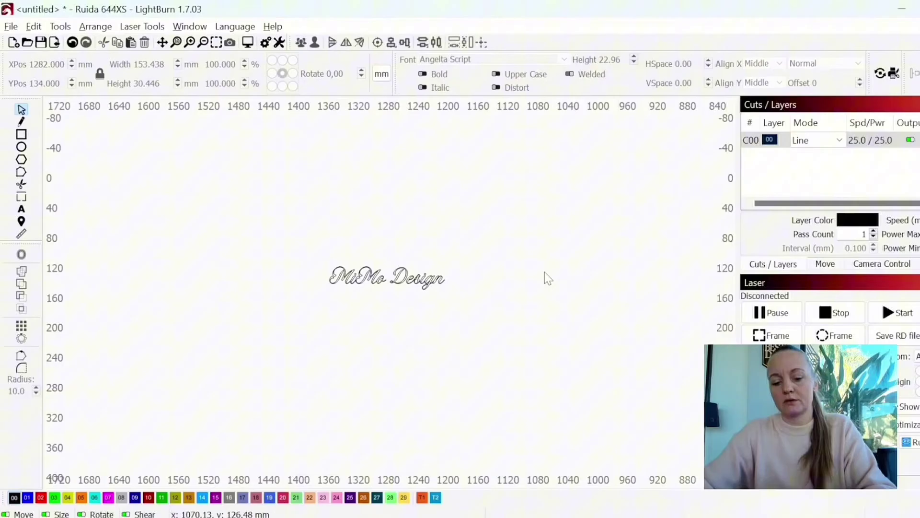
pyautogui.hotkey('ctrl', 'v')
pyautogui.moveTo(539, 268); pyautogui.dragTo(277, 230)
pyautogui.scroll(3, 282, 247)
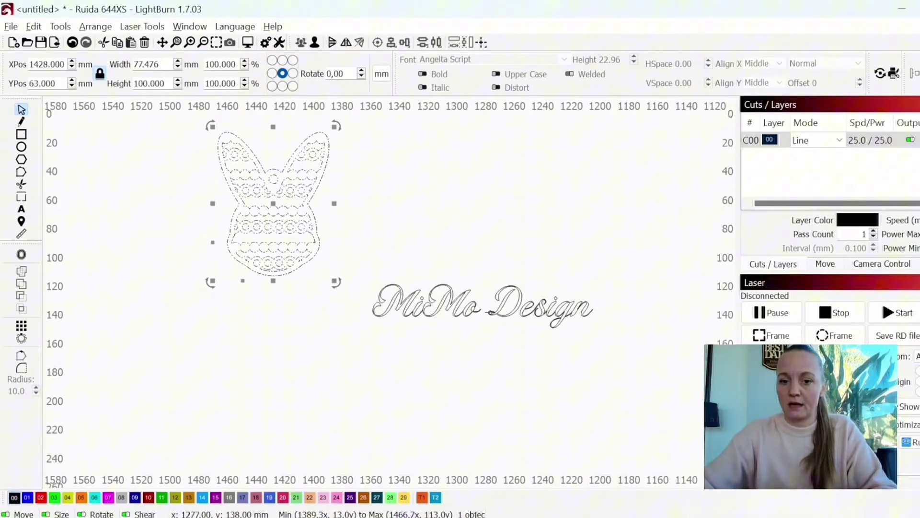
# Break the text into two lines, with MiMo above Design
pyautogui.doubleClick(489, 312)
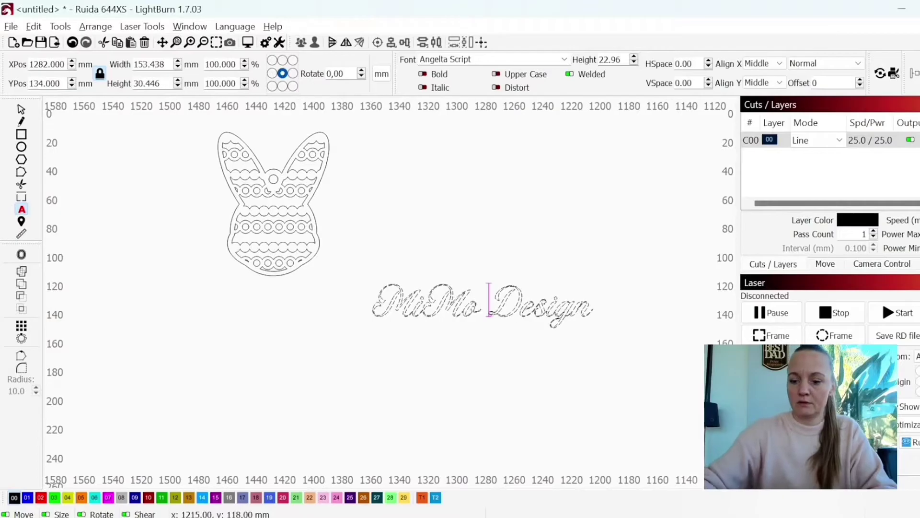
pyautogui.press('Return')
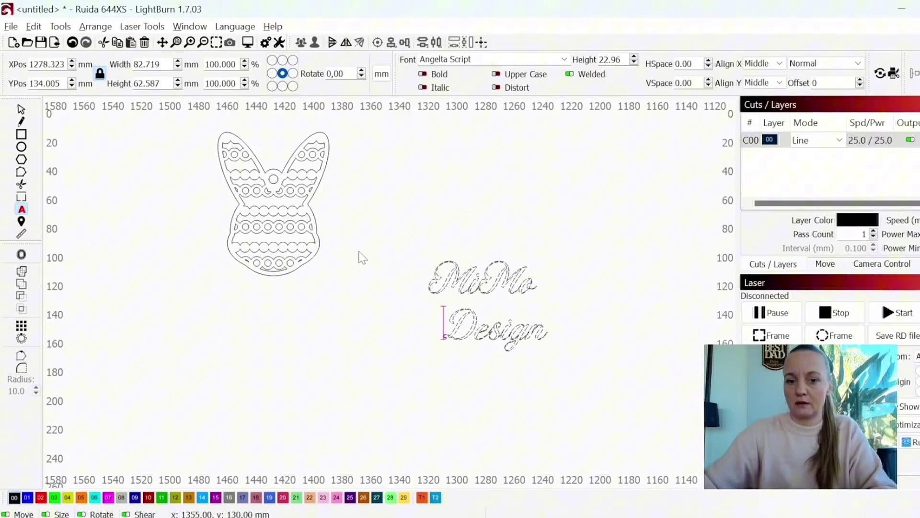
pyautogui.click(21, 109)
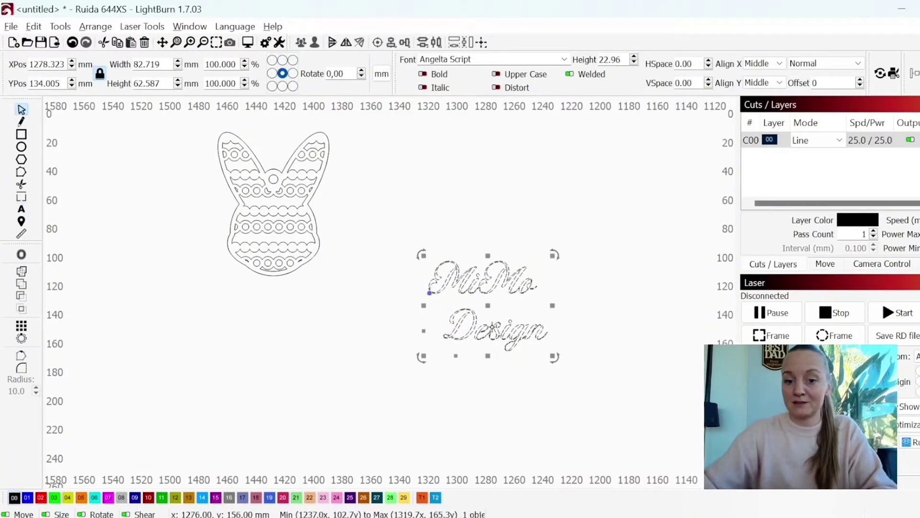
# Scale the text down to about 54 mm wide and place it right of the bunny
pyautogui.moveTo(491, 307); pyautogui.dragTo(240, 202)
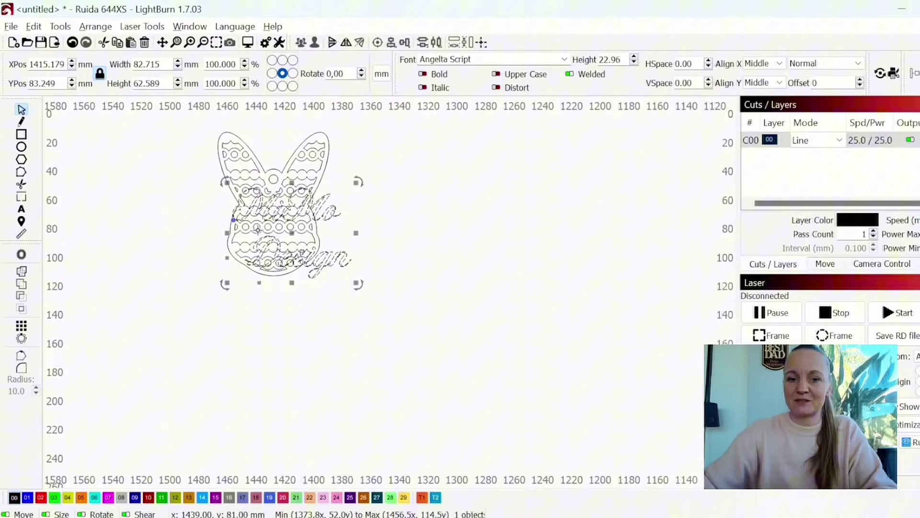
pyautogui.scroll(3, 272, 298)
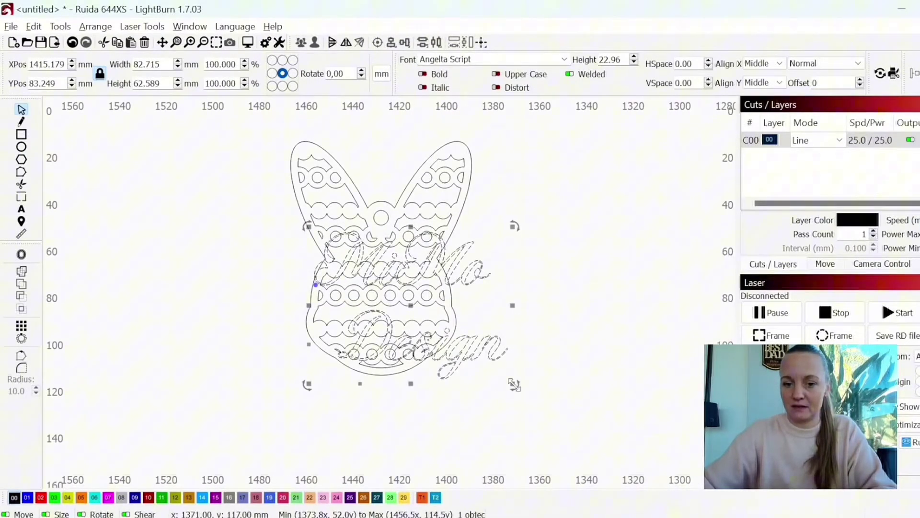
pyautogui.moveTo(513, 384); pyautogui.dragTo(416, 319)
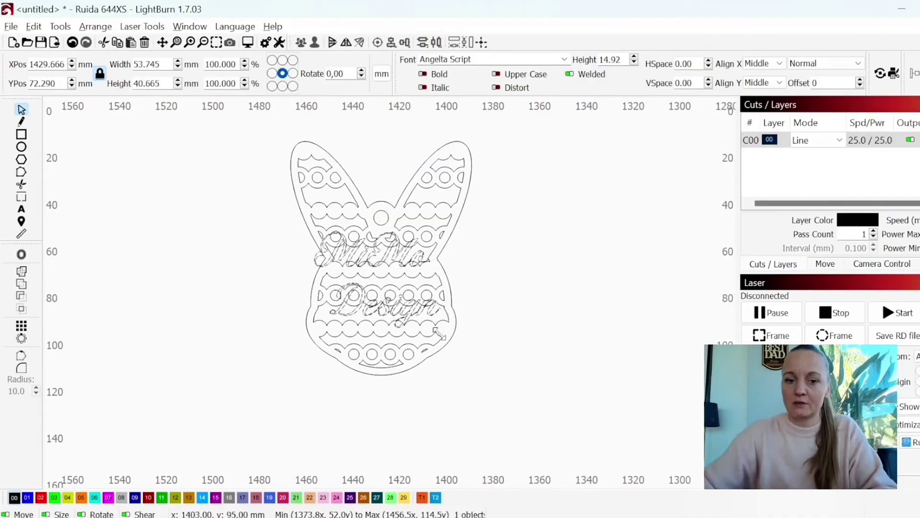
pyautogui.moveTo(368, 269); pyautogui.dragTo(392, 319)
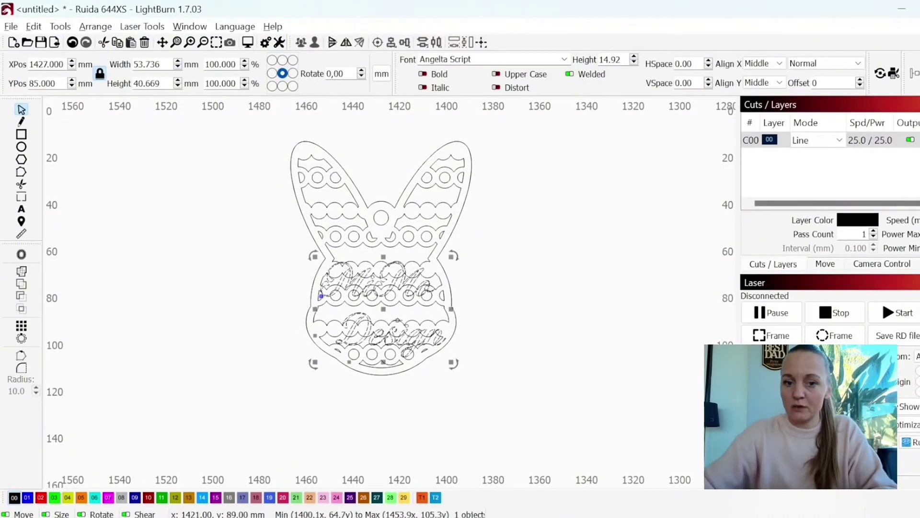
pyautogui.moveTo(382, 312); pyautogui.dragTo(569, 288)
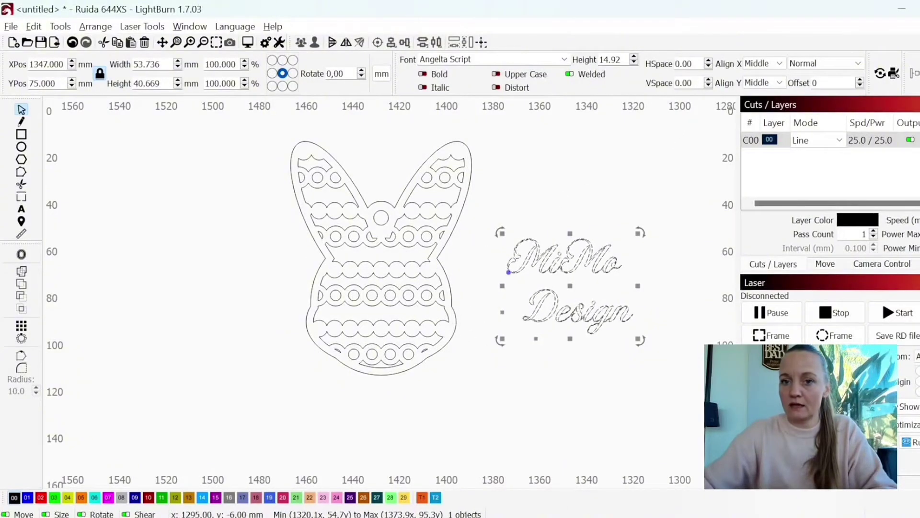
# Set the text's VSpace line spacing to -35 and nudge the text slightly left
pyautogui.click(707, 86)
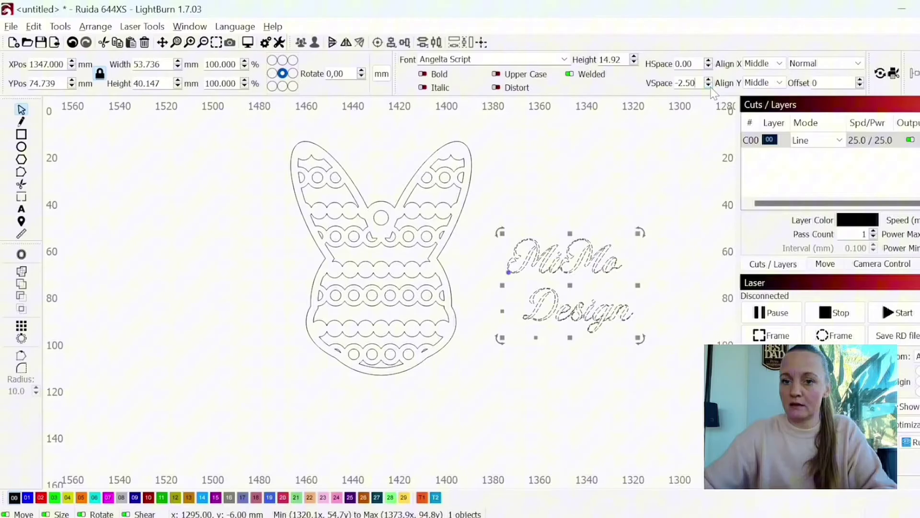
pyautogui.click(708, 85)
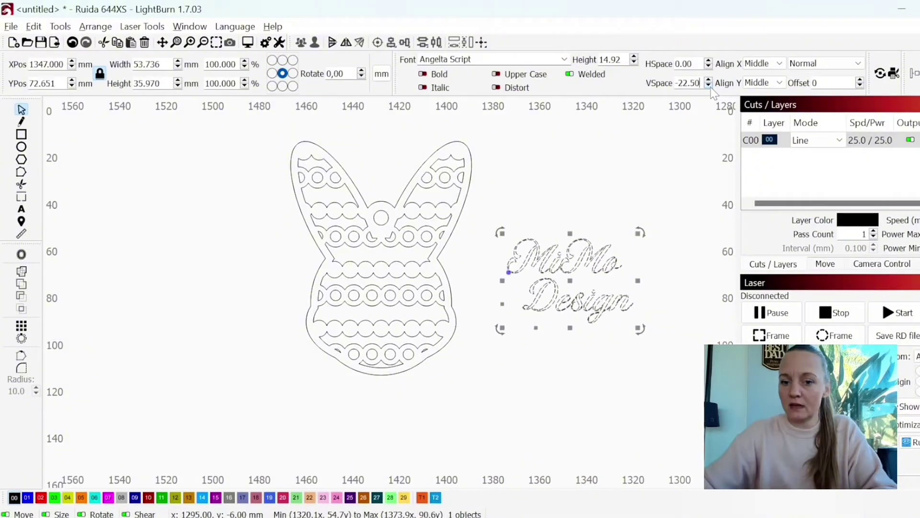
pyautogui.click(709, 86)
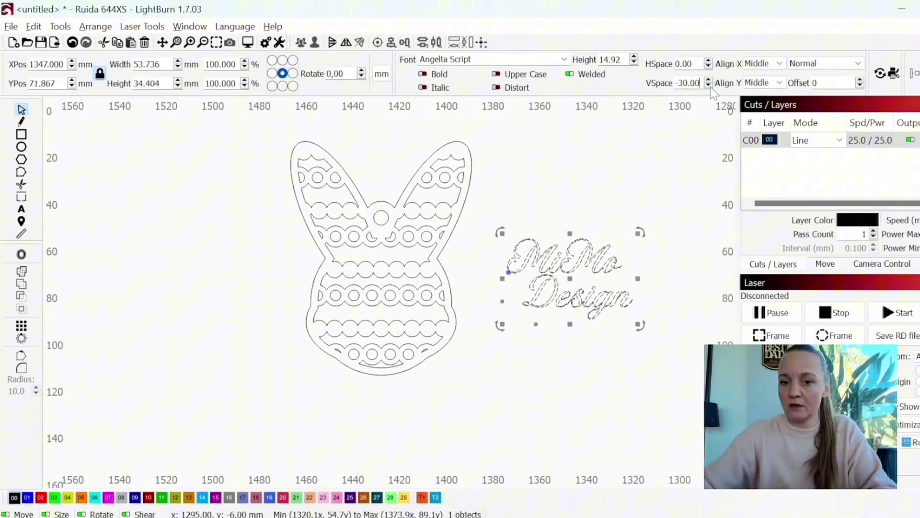
pyautogui.click(708, 86)
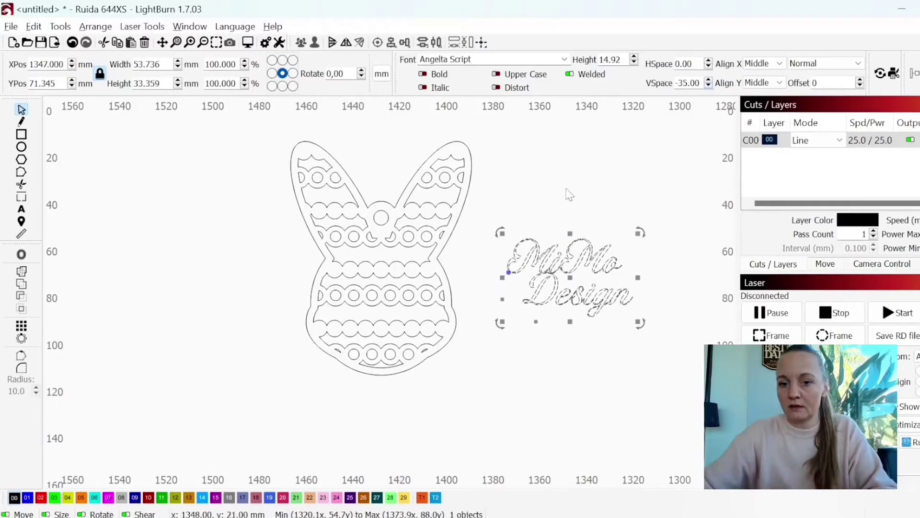
pyautogui.scroll(3, 558, 291)
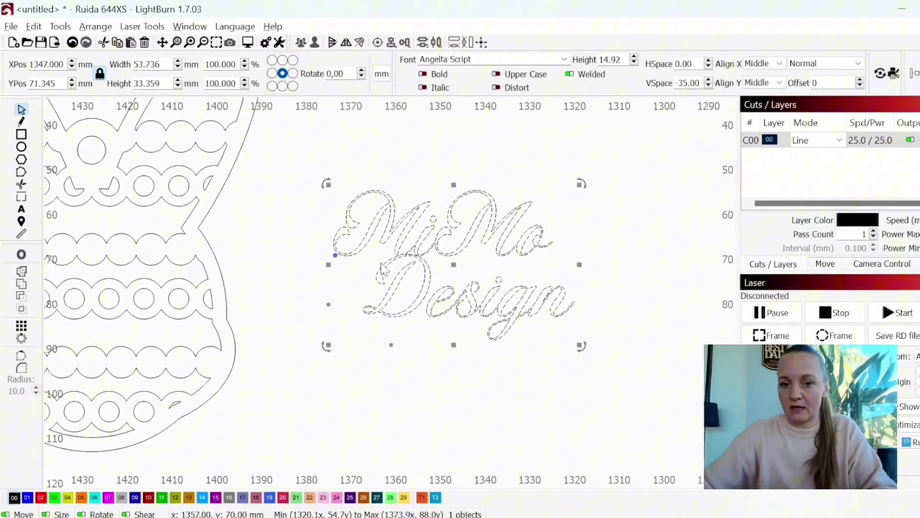
pyautogui.scroll(-3, 422, 271)
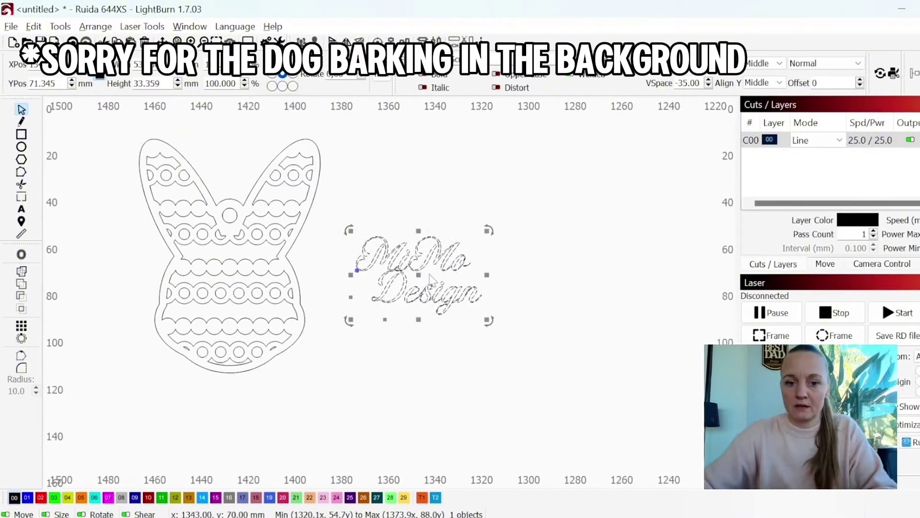
pyautogui.moveTo(416, 273); pyautogui.dragTo(455, 295)
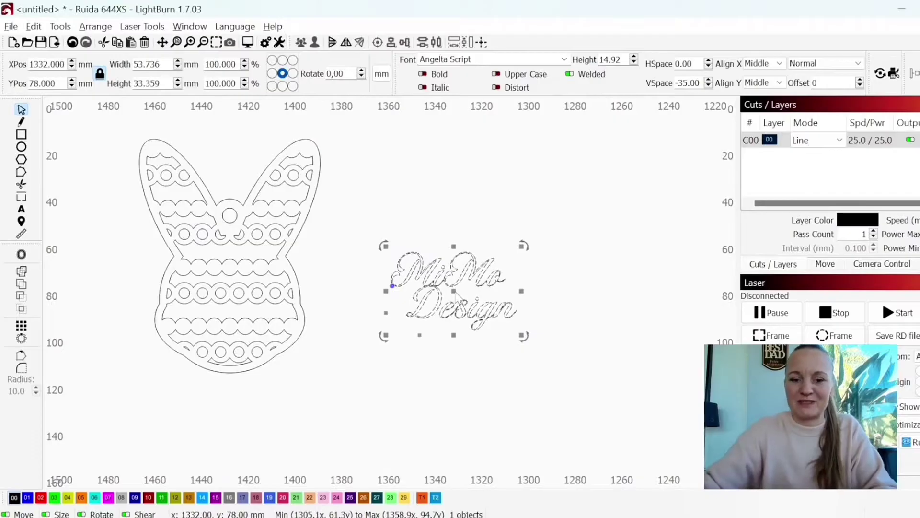
pyautogui.scroll(3, 513, 285)
pyautogui.scroll(1, 406, 282)
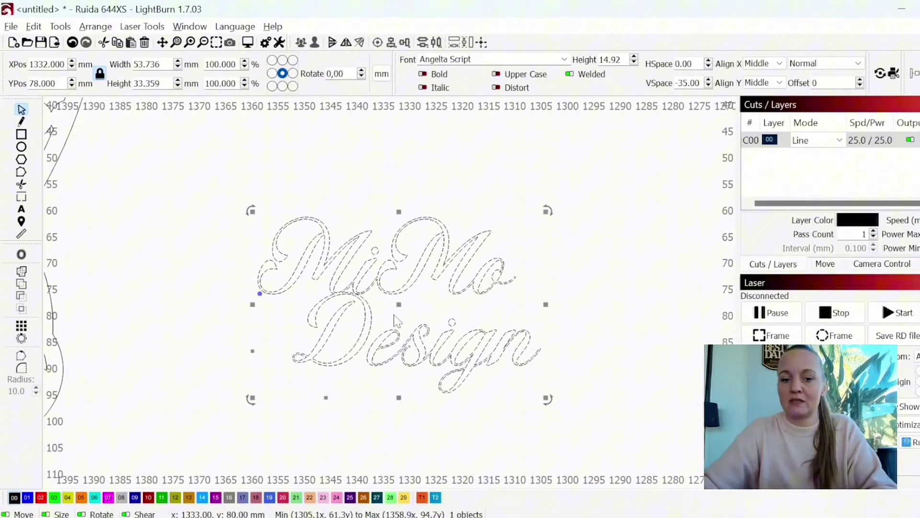
pyautogui.scroll(3, 363, 357)
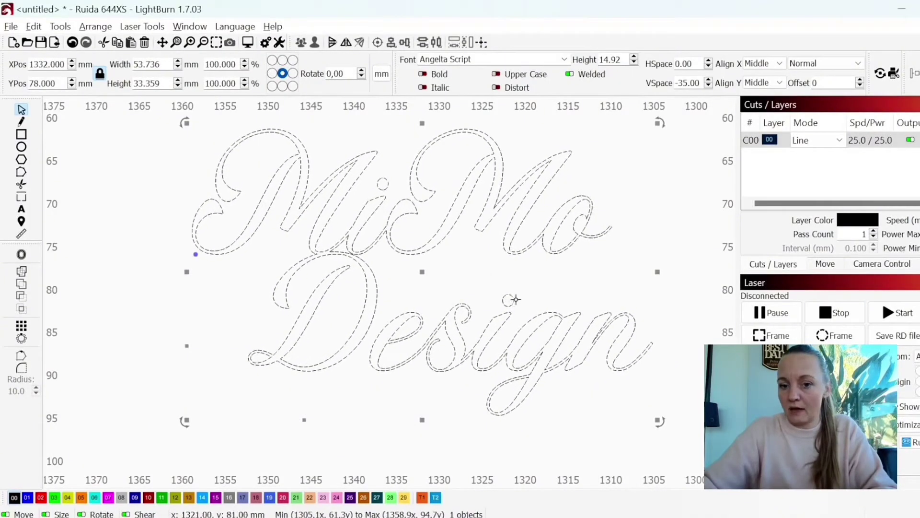
pyautogui.click(493, 290)
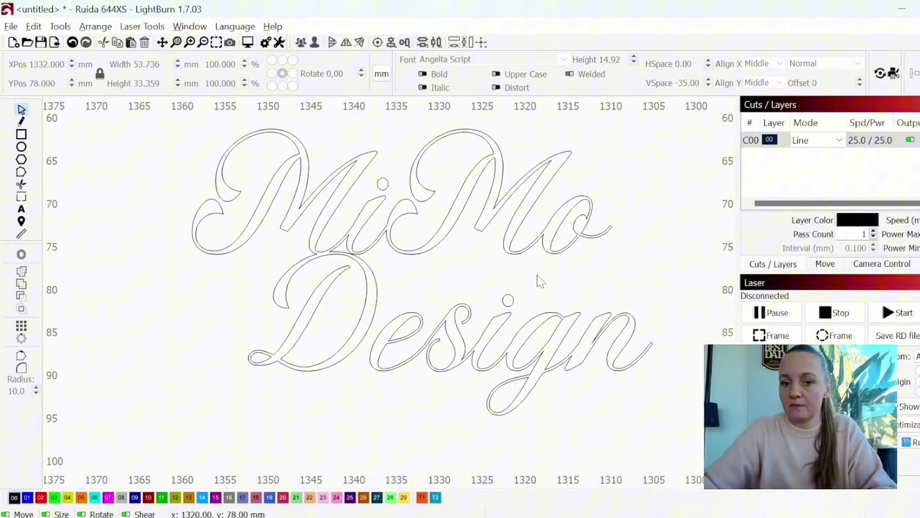
pyautogui.click(429, 339)
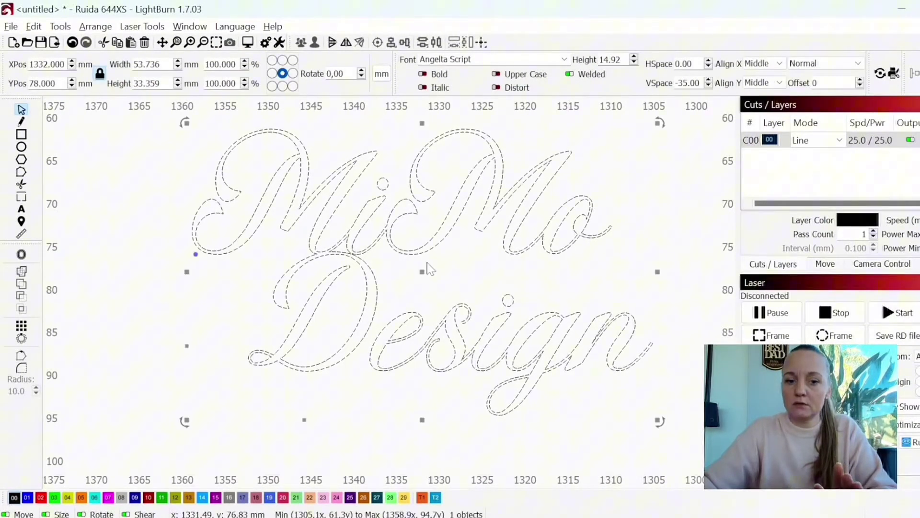
# Convert the MiMo Design text to vector paths, leaving nothing selected
pyautogui.rightClick(429, 268)
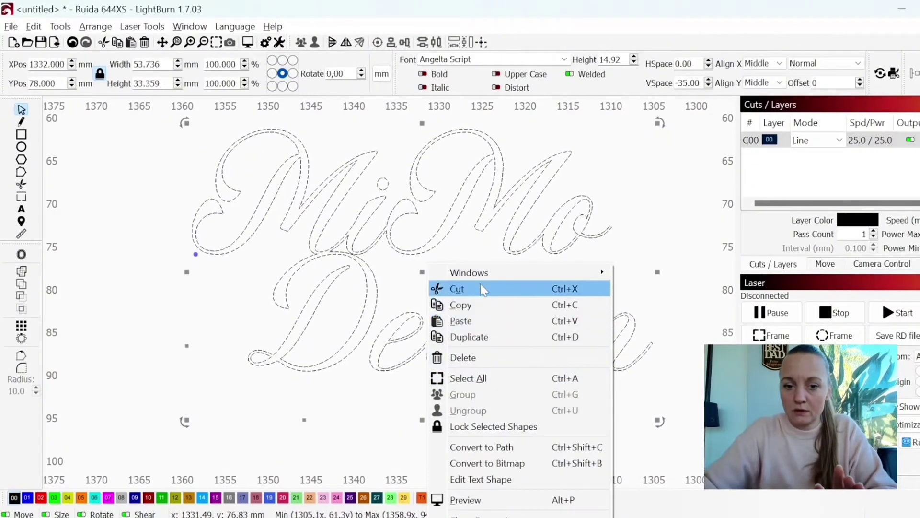
pyautogui.click(490, 451)
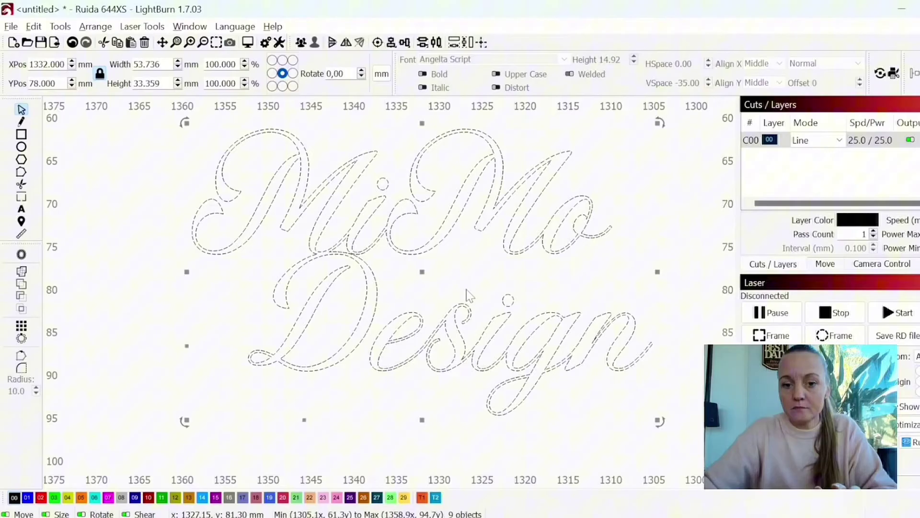
pyautogui.click(464, 337)
pyautogui.click(461, 335)
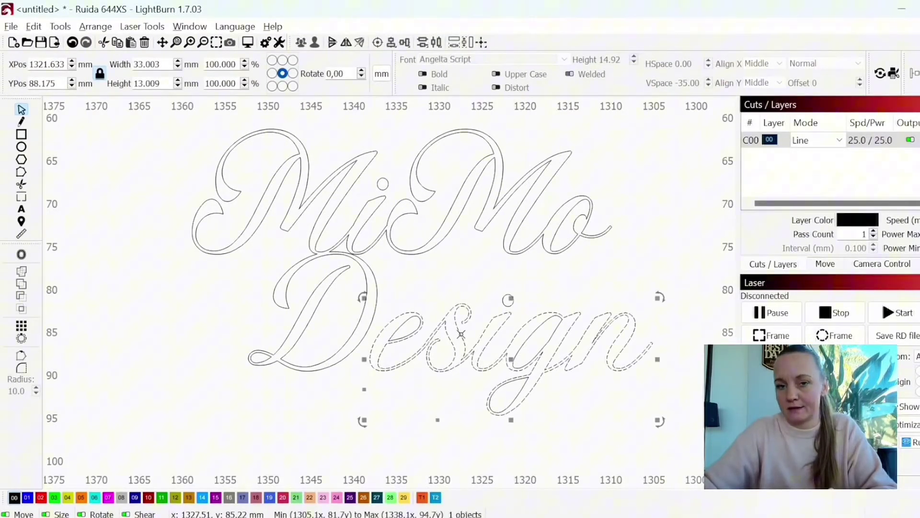
pyautogui.click(463, 275)
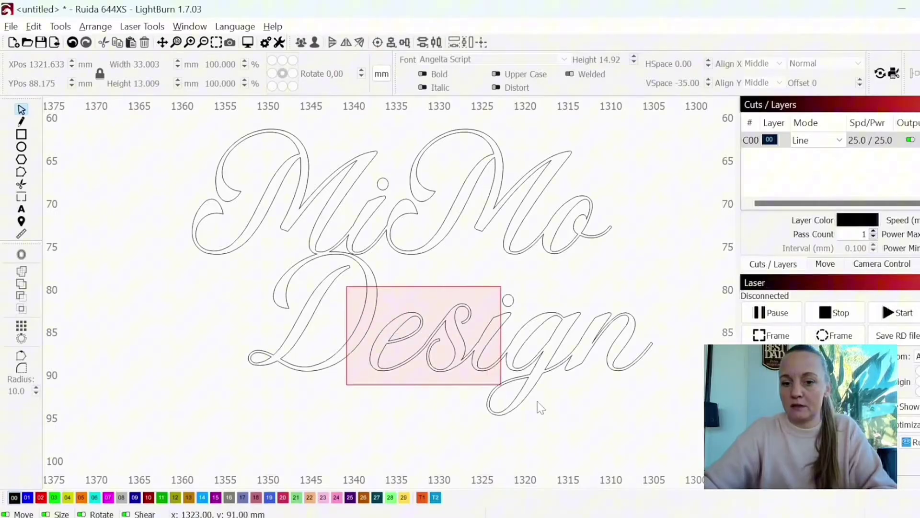
# Shift the 'esign' letters 2 mm left toward the capital D
pyautogui.moveTo(541, 408); pyautogui.dragTo(690, 448)
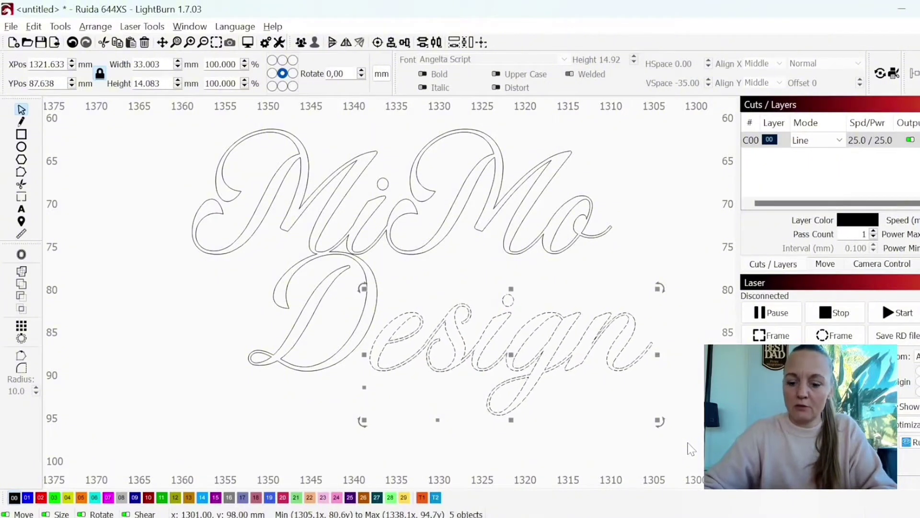
pyautogui.press('Left')
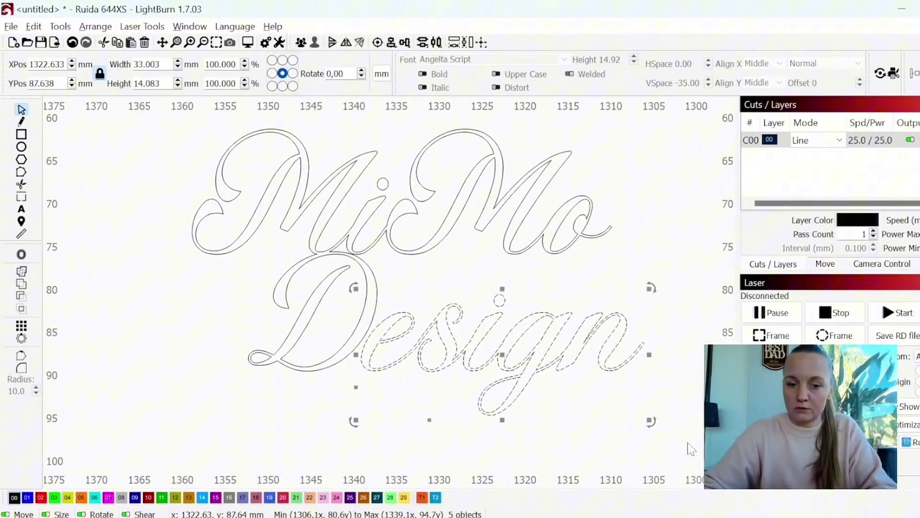
pyautogui.press('Left')
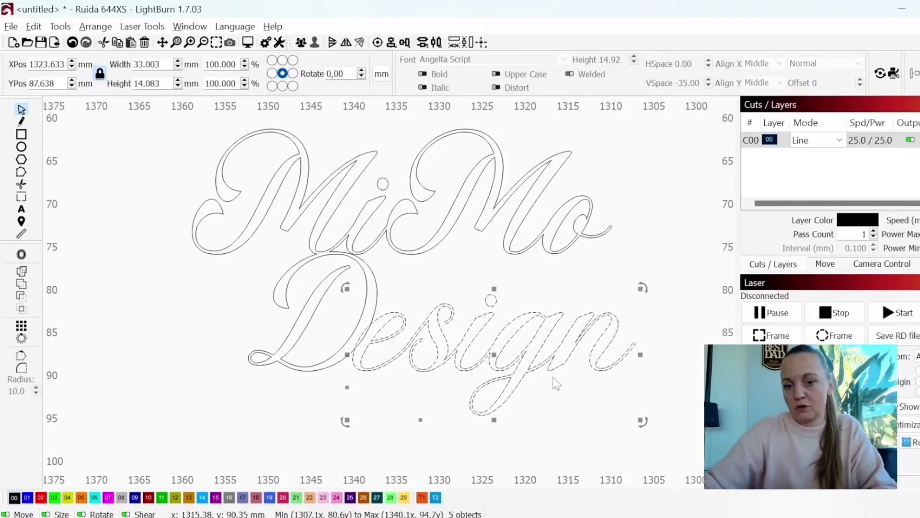
# Lower both i dots by 1 mm, undoing an accidental enlargement
pyautogui.click(442, 295)
pyautogui.click(382, 183)
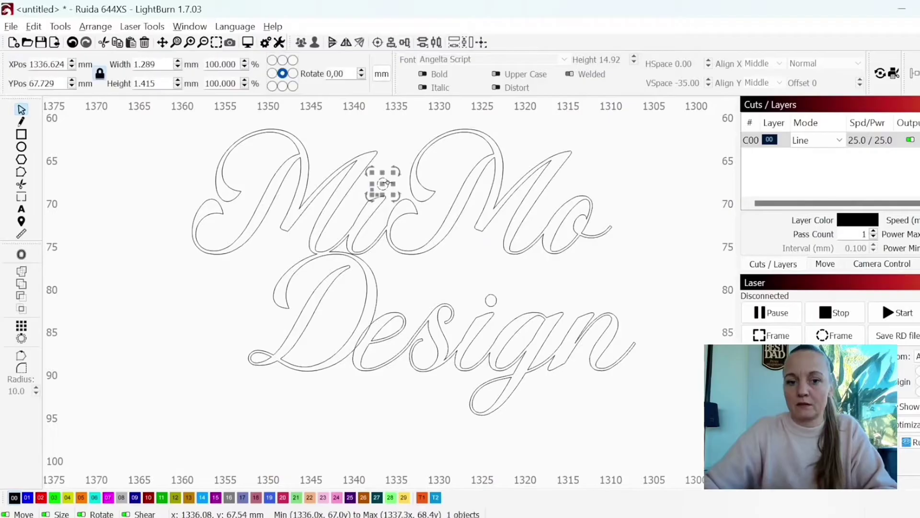
pyautogui.keyDown('shift'); pyautogui.click(492, 300); pyautogui.keyUp('shift')
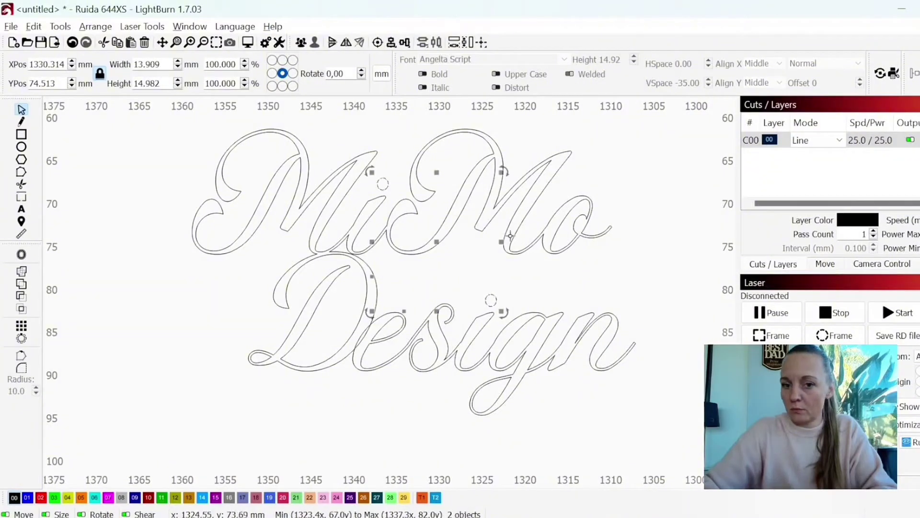
pyautogui.press('Down')
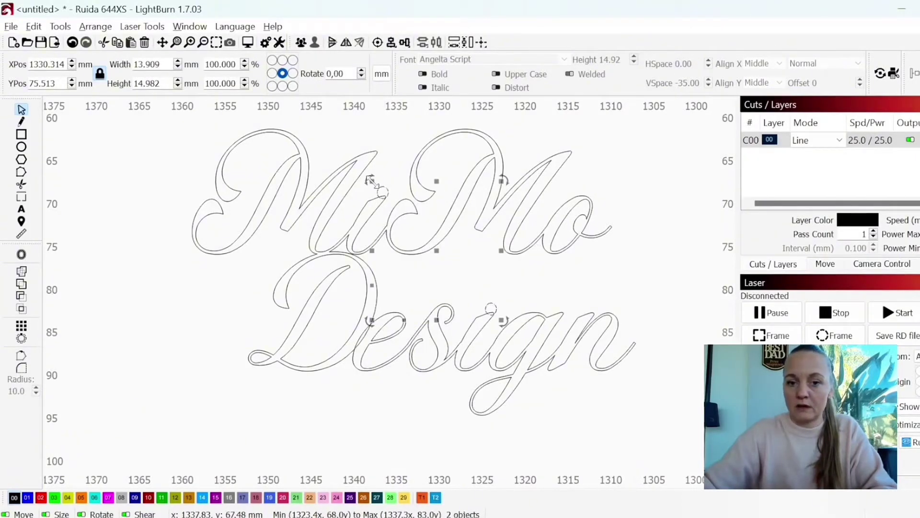
pyautogui.moveTo(372, 183); pyautogui.dragTo(363, 171)
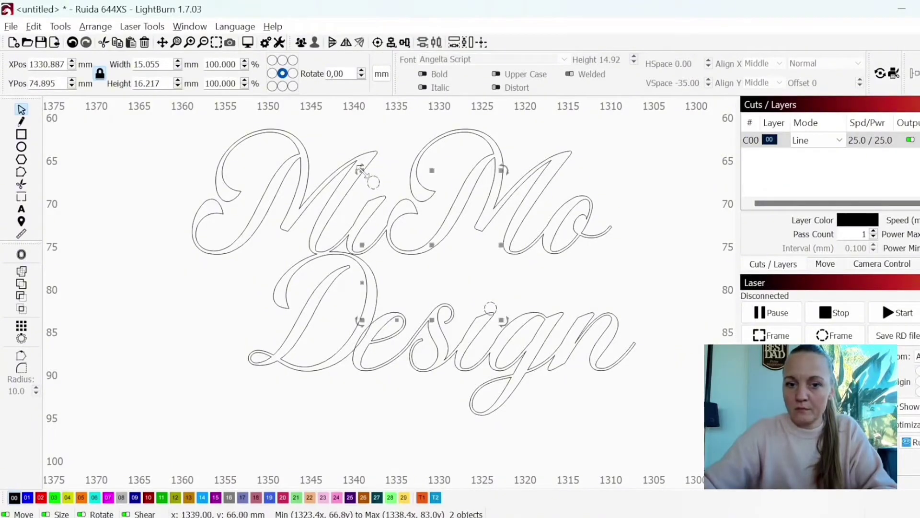
pyautogui.click(73, 43)
pyautogui.click(213, 271)
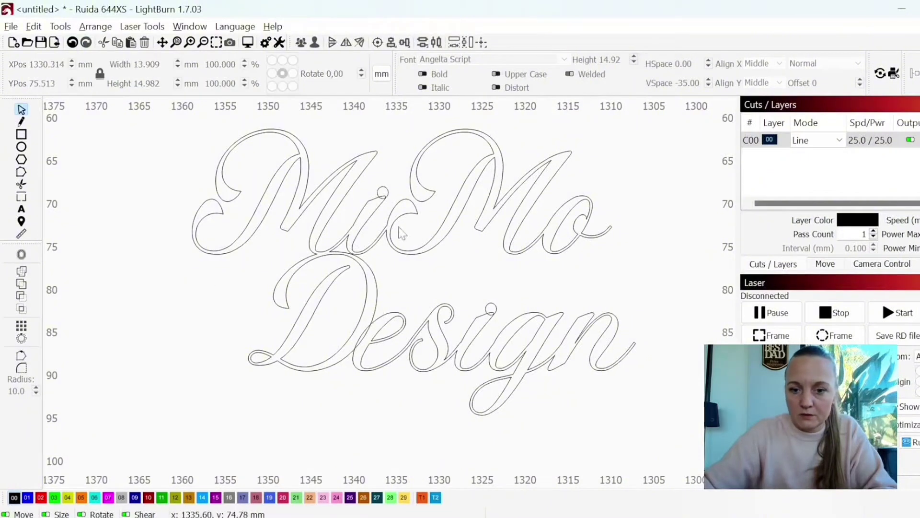
# Enlarge the Mi dot to 1.554 by 1.705 mm and reposition it above its stroke
pyautogui.click(383, 193)
pyautogui.scroll(8, 378, 192)
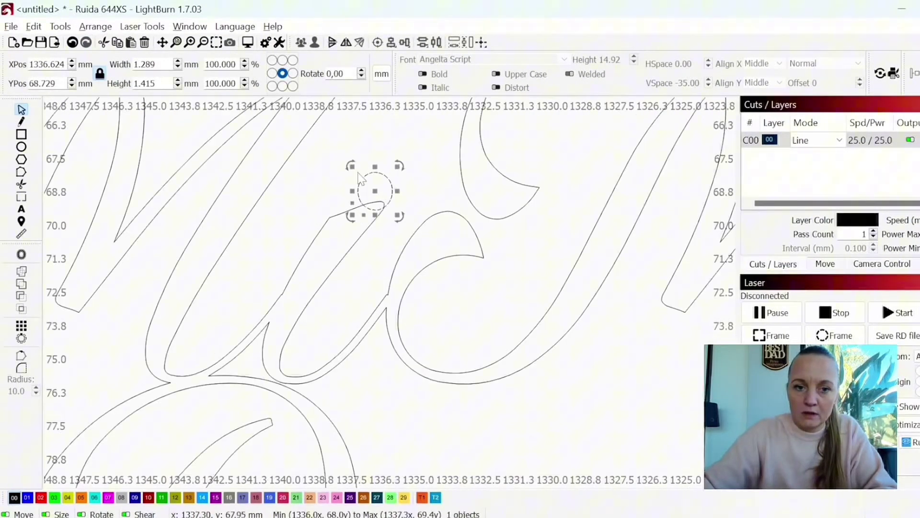
pyautogui.moveTo(352, 166)
pyautogui.mouseDown()
pyautogui.moveTo(333, 148)
pyautogui.moveTo(345, 154)
pyautogui.mouseUp()
pyautogui.moveTo(368, 186); pyautogui.dragTo(375, 185)
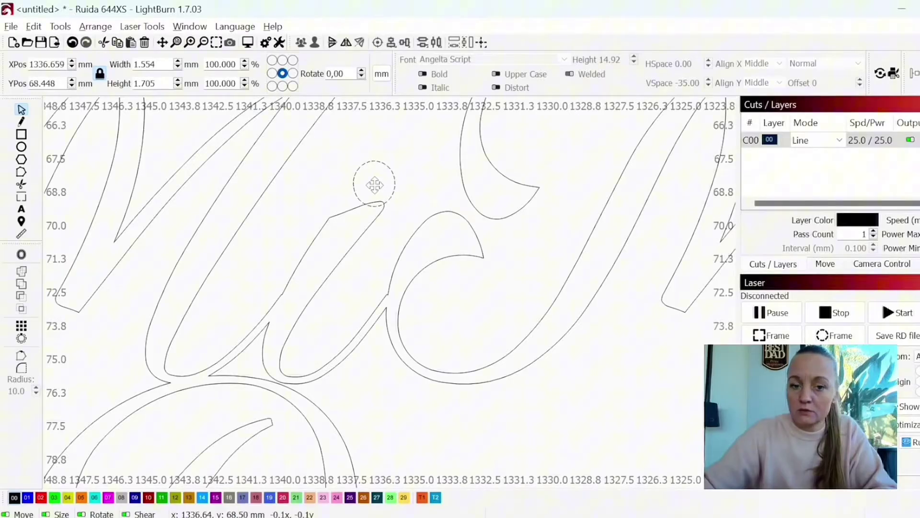
pyautogui.scroll(-5, 378, 190)
pyautogui.scroll(4, 402, 231)
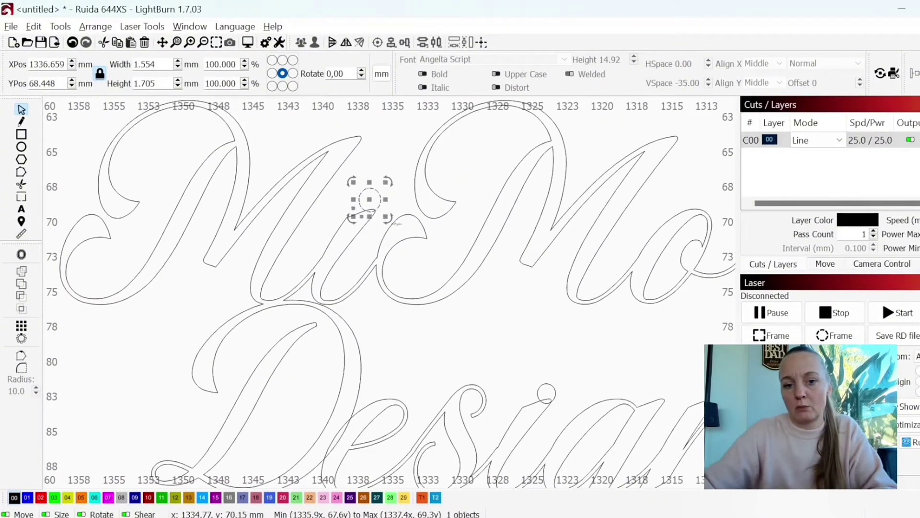
# Copy the enlarged dot and place the copy over the i in Design
pyautogui.rightClick(368, 203)
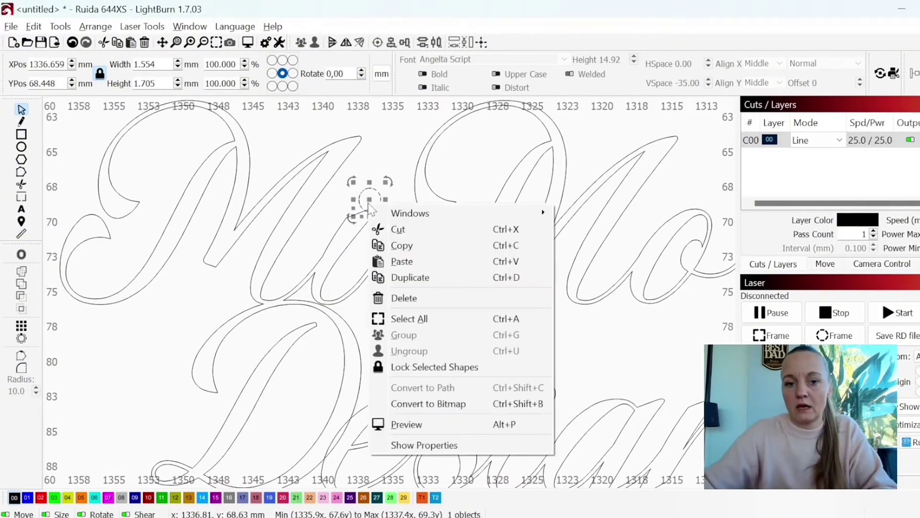
pyautogui.click(407, 245)
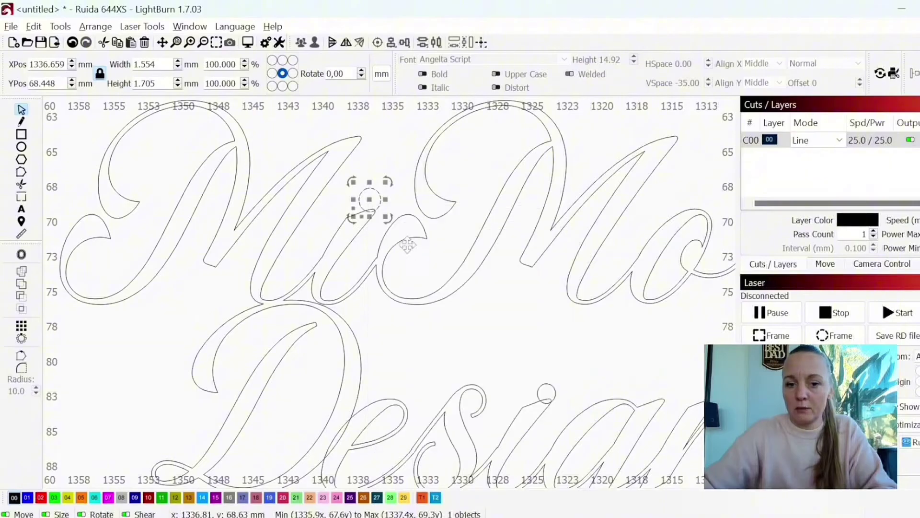
pyautogui.rightClick(527, 355)
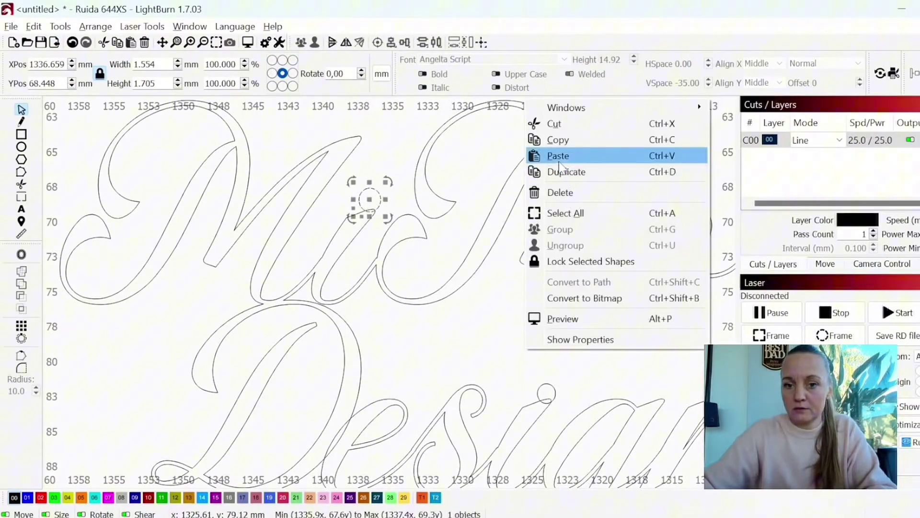
pyautogui.click(559, 157)
pyautogui.scroll(1, 524, 348)
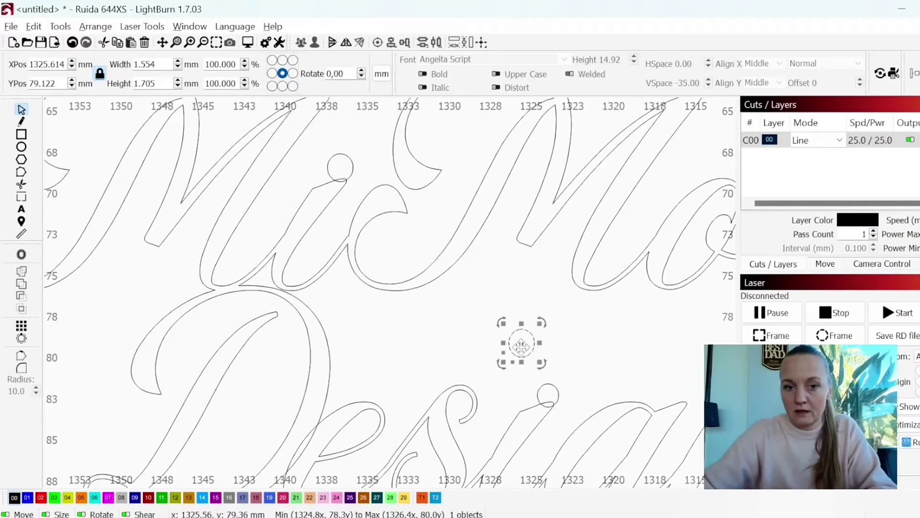
pyautogui.moveTo(521, 344); pyautogui.dragTo(549, 397)
pyautogui.scroll(2, 549, 396)
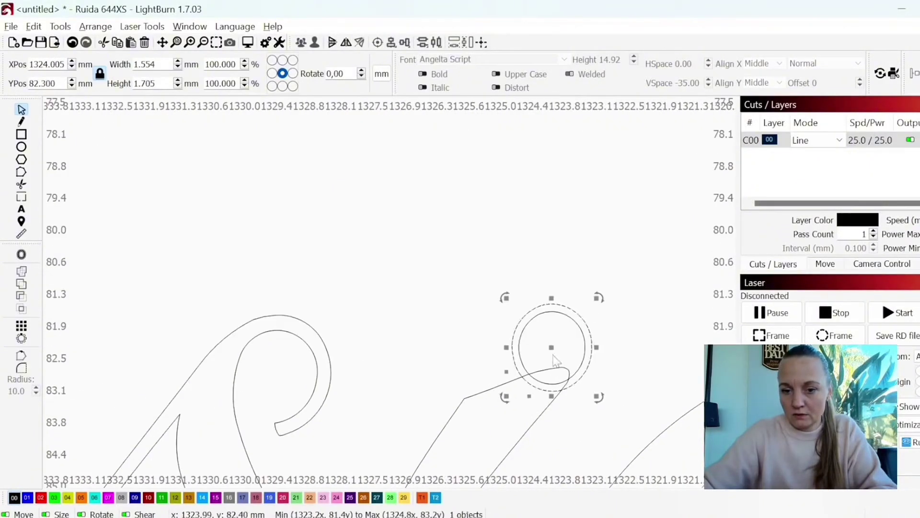
pyautogui.moveTo(550, 350); pyautogui.dragTo(546, 342)
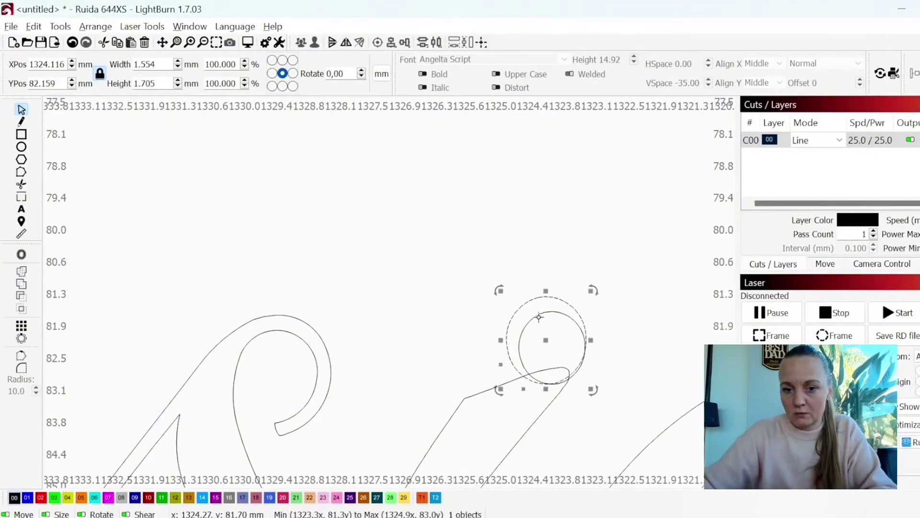
# Remove the original small Design dot and fine-tune the new dot's position
pyautogui.click(539, 317)
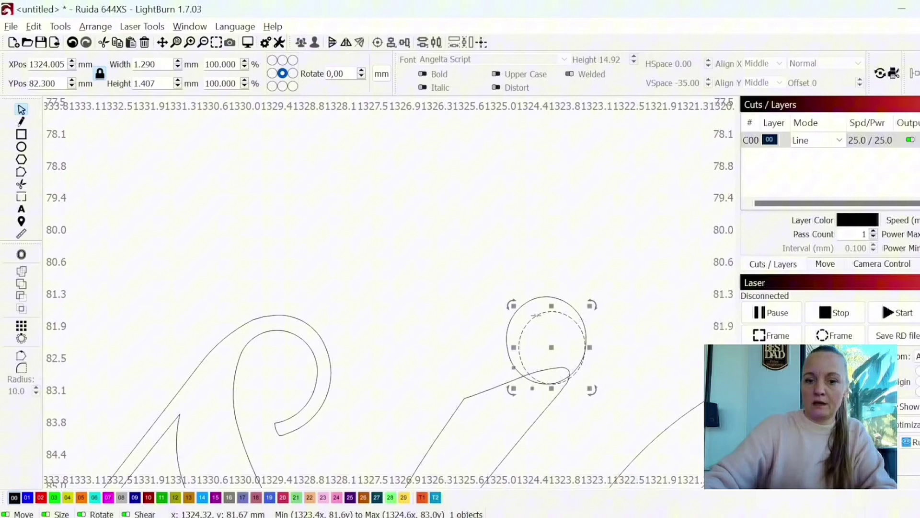
pyautogui.press('Escape')
pyautogui.scroll(-8, 537, 318)
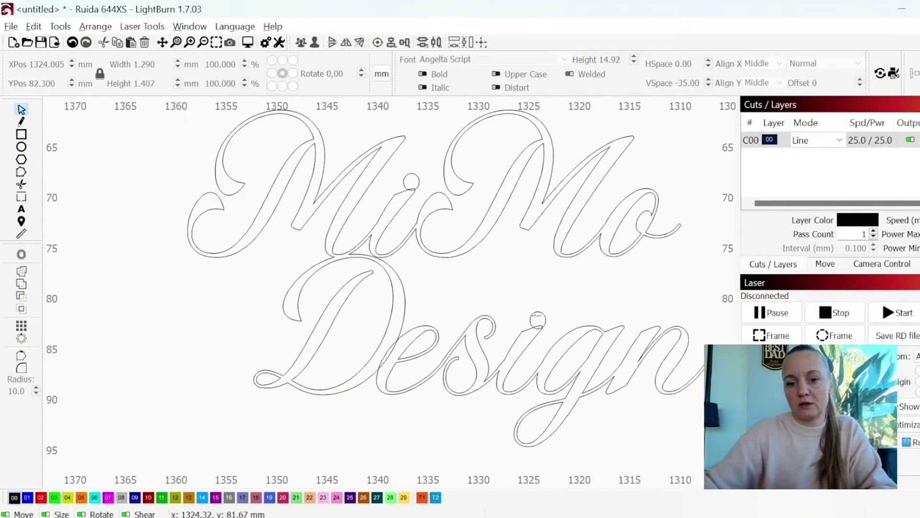
pyautogui.click(541, 314)
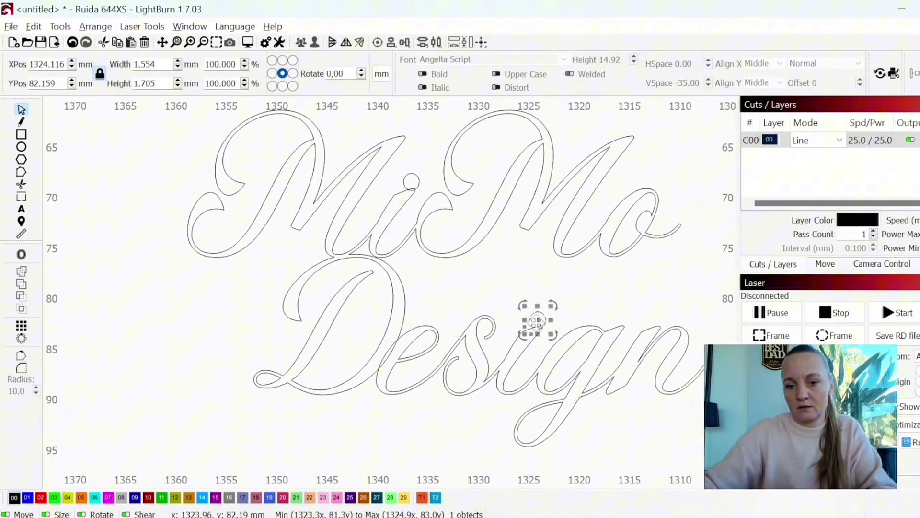
pyautogui.moveTo(539, 318); pyautogui.dragTo(539, 320)
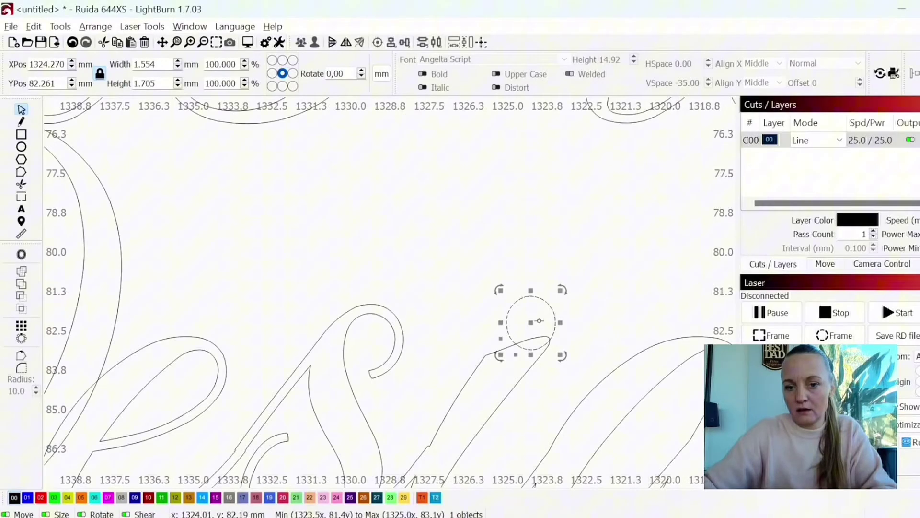
pyautogui.scroll(5, 539, 320)
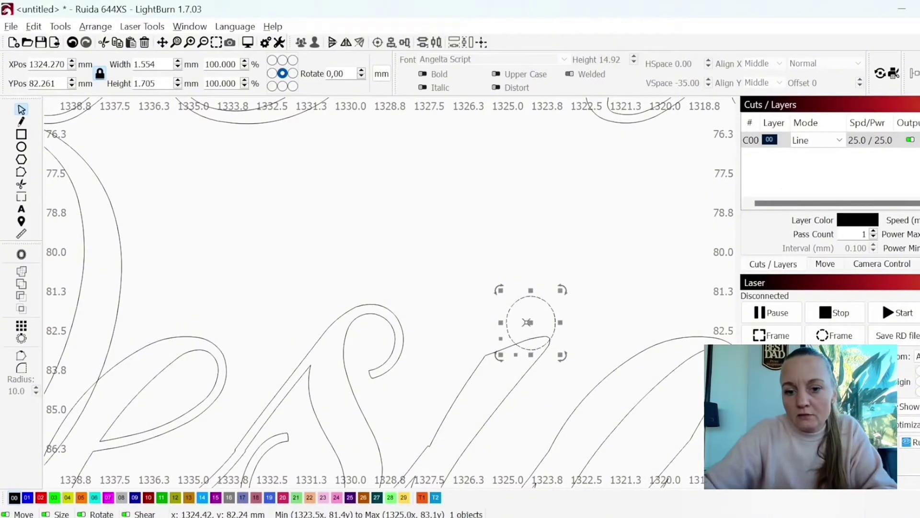
pyautogui.moveTo(530, 320); pyautogui.dragTo(530, 315)
# Select all MiMo Design paths and weld them into one 51.736 by 33.357 mm object
pyautogui.scroll(-5, 531, 315)
pyautogui.click(348, 275)
pyautogui.scroll(-3, 349, 275)
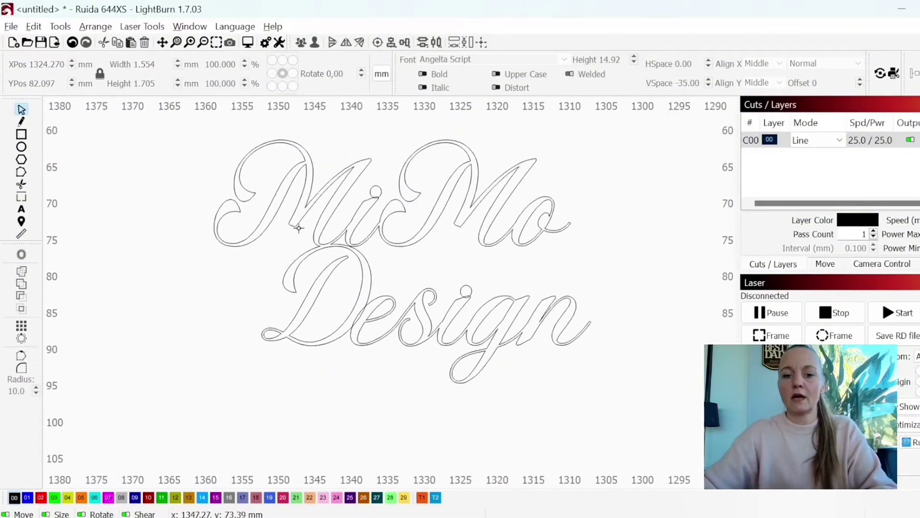
pyautogui.moveTo(334, 224); pyautogui.dragTo(313, 245)
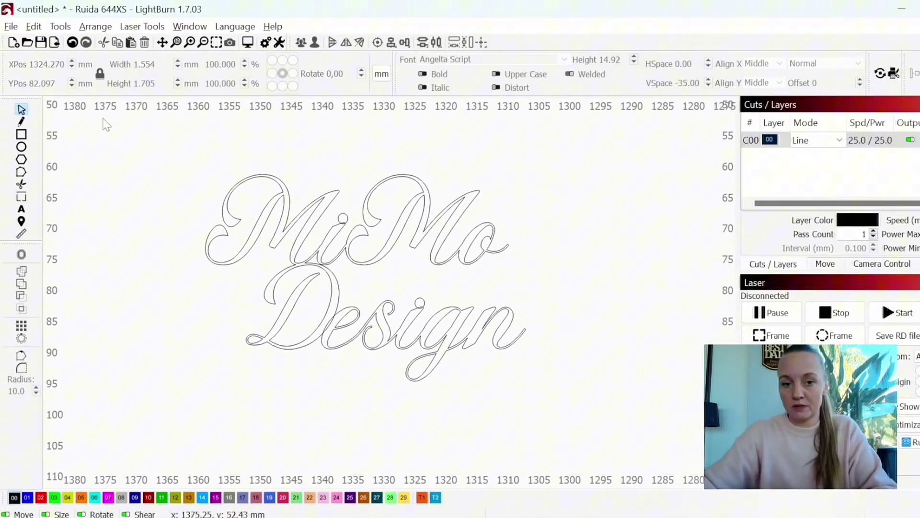
pyautogui.moveTo(172, 143); pyautogui.dragTo(608, 409)
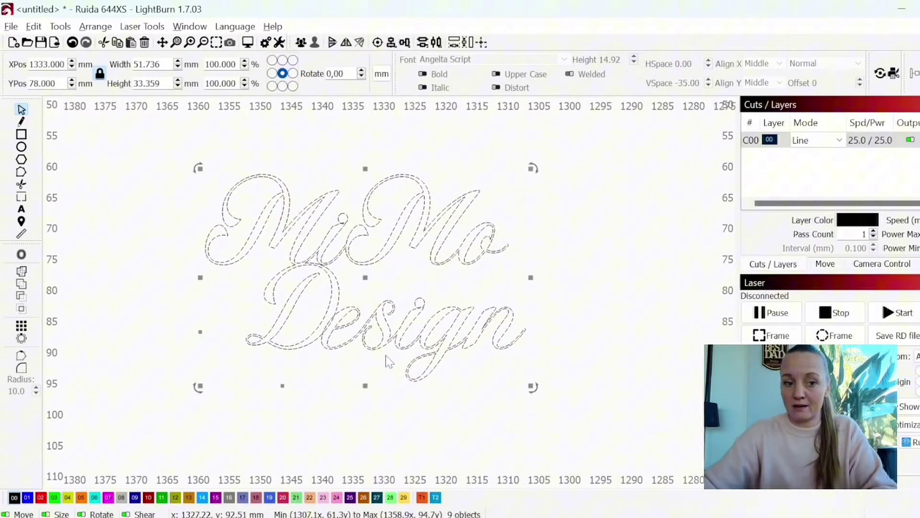
pyautogui.click(21, 282)
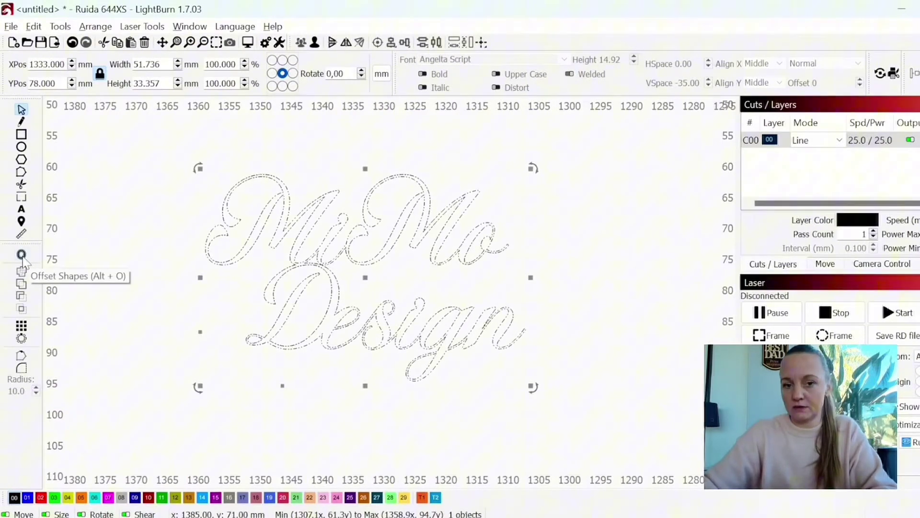
# Offset the welded design outward by 0.3 with round corners, deleting the original objects
pyautogui.click(22, 255)
pyautogui.moveTo(487, 204); pyautogui.dragTo(720, 200)
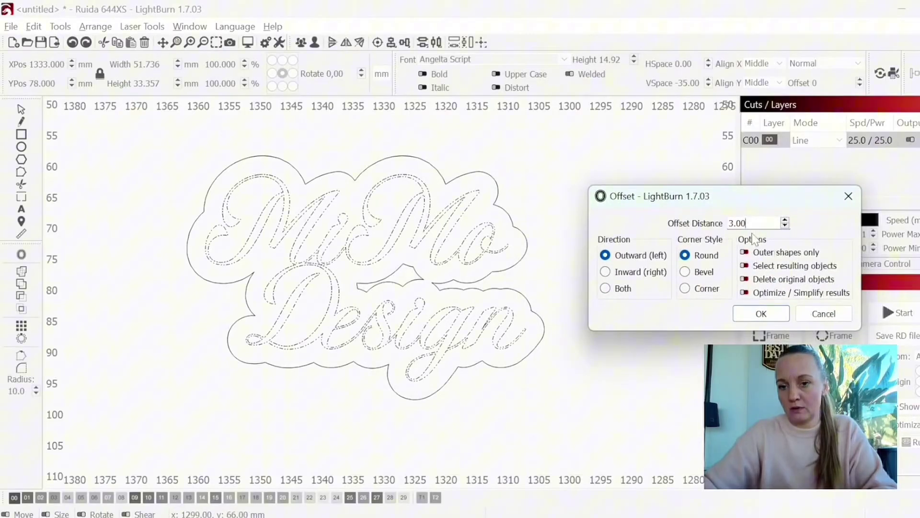
pyautogui.click(778, 220)
pyautogui.press('BackSpace')
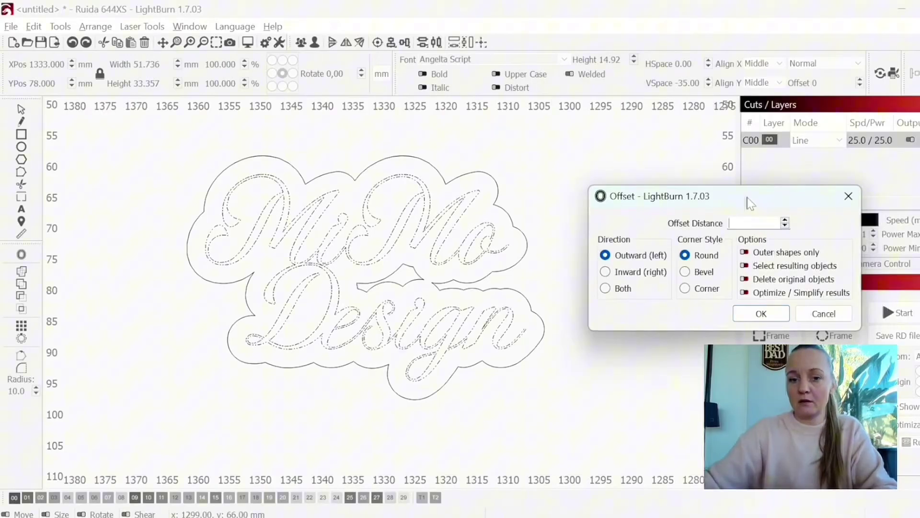
pyautogui.moveTo(704, 197); pyautogui.dragTo(413, 21)
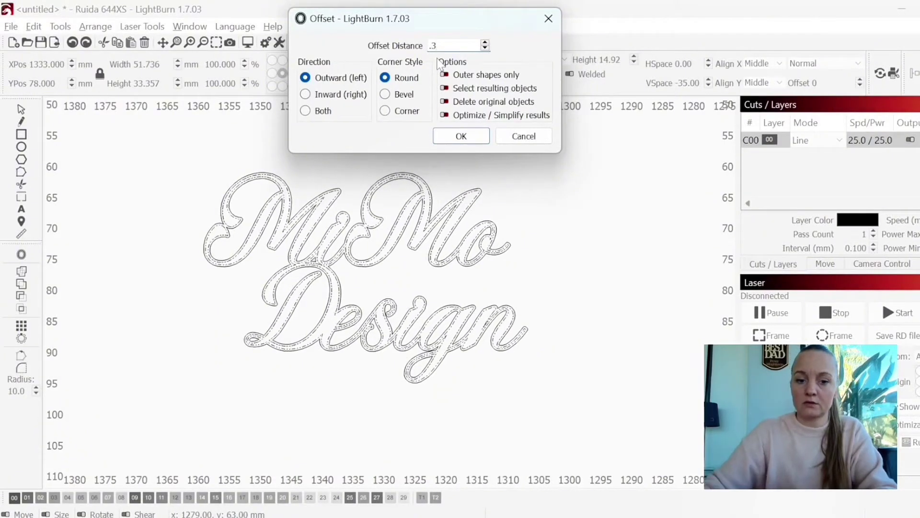
pyautogui.click(445, 102)
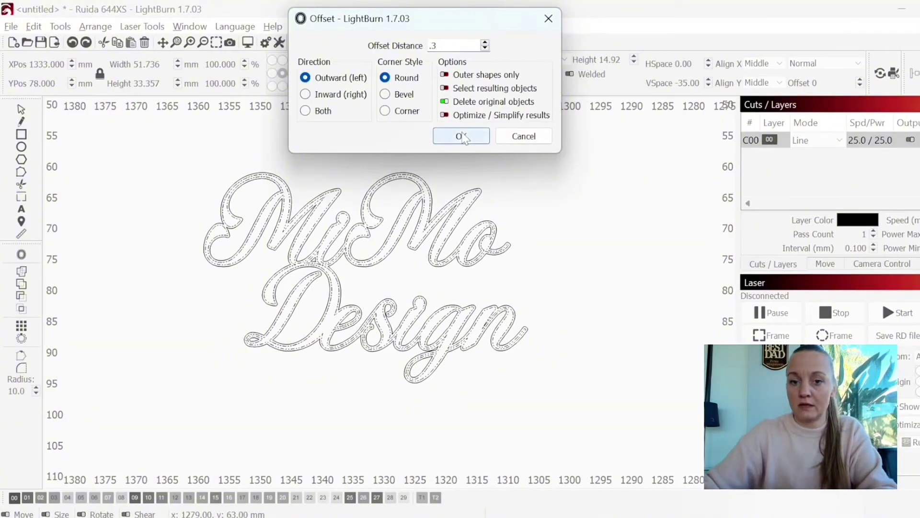
pyautogui.click(462, 137)
pyautogui.scroll(-2, 473, 266)
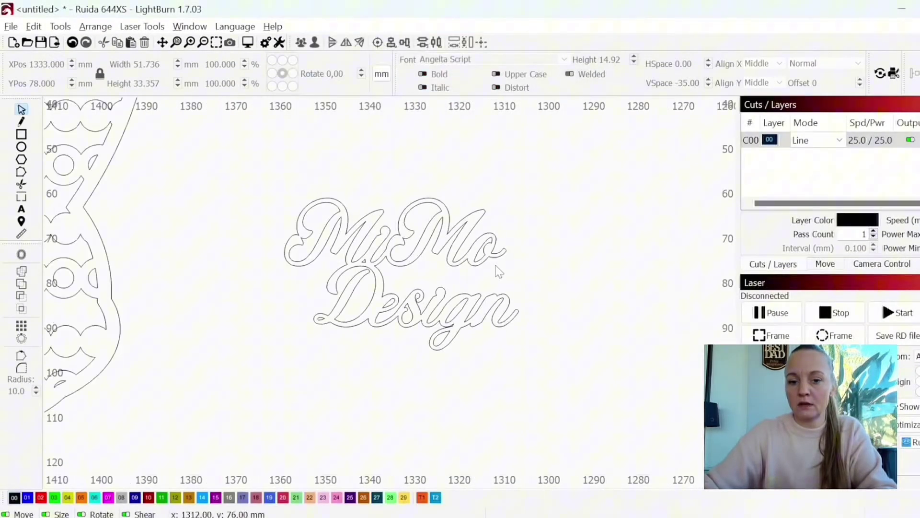
# Move the MiMo Design text onto the red 02 Fill layer and position it across the bunny's lower body
pyautogui.click(474, 264)
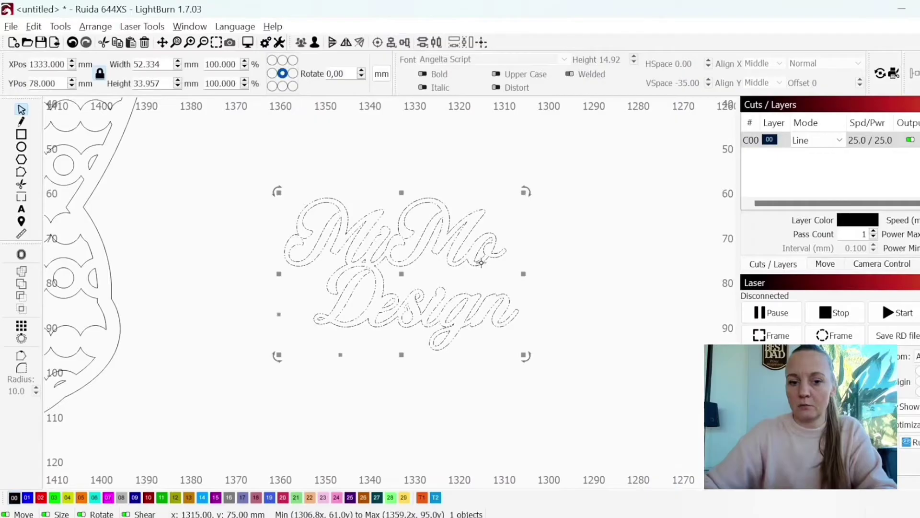
pyautogui.scroll(-2, 470, 263)
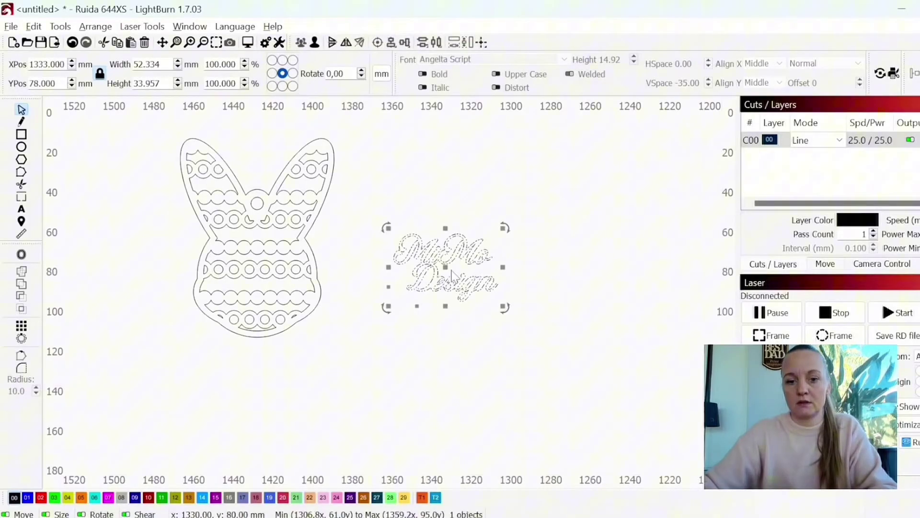
pyautogui.moveTo(464, 262); pyautogui.dragTo(427, 280)
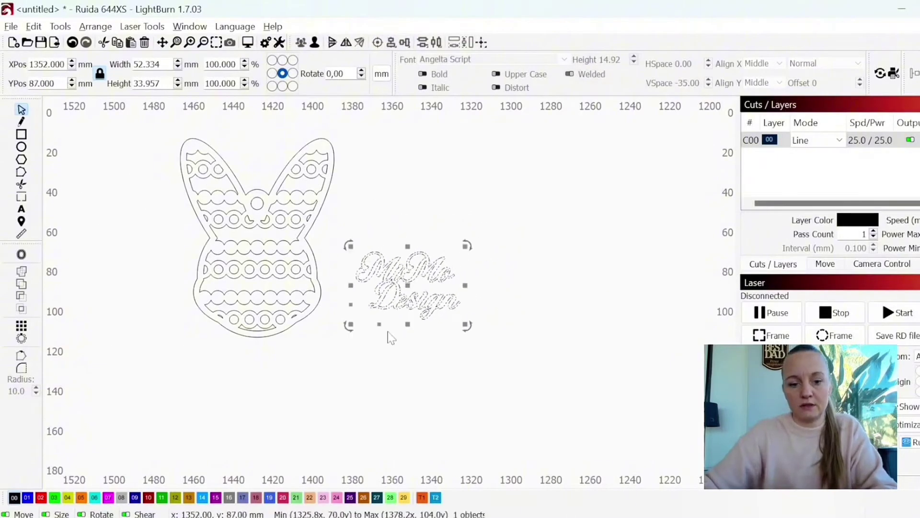
pyautogui.click(40, 497)
pyautogui.scroll(2, 414, 271)
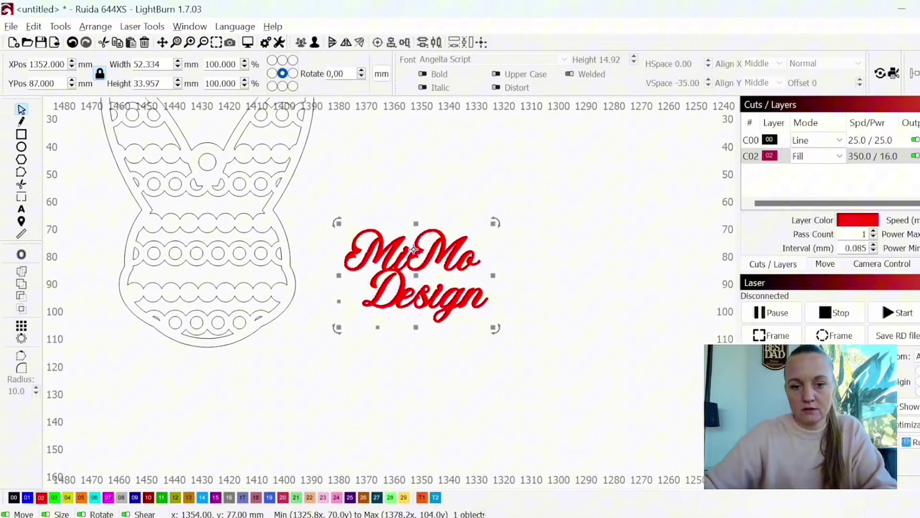
pyautogui.moveTo(414, 271); pyautogui.dragTo(214, 275)
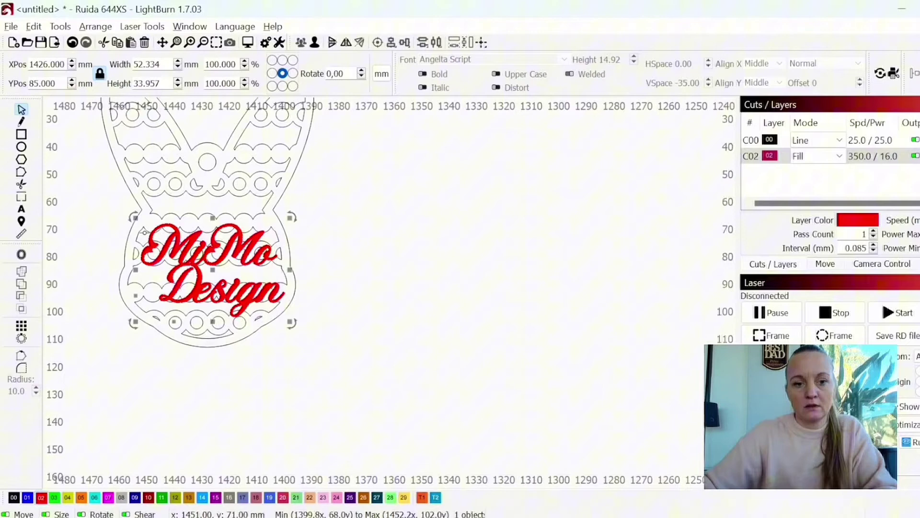
pyautogui.scroll(2, 284, 285)
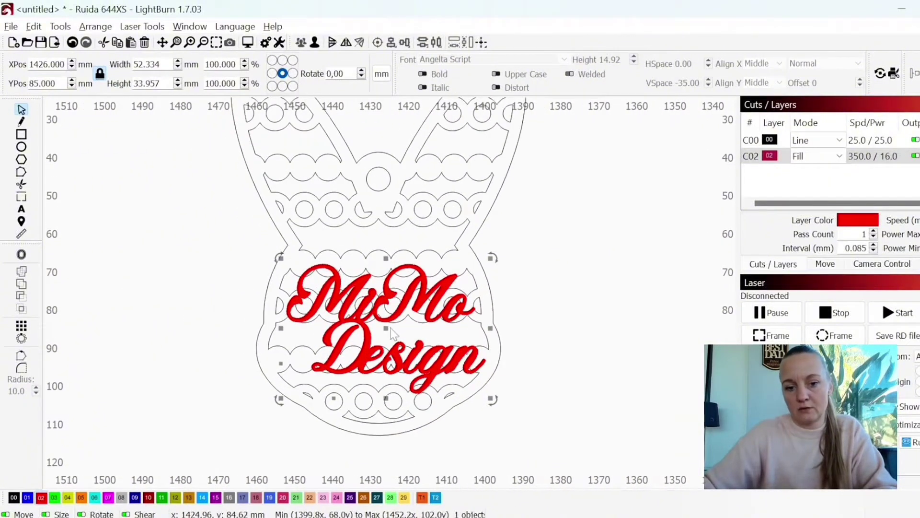
pyautogui.moveTo(392, 332); pyautogui.dragTo(382, 333)
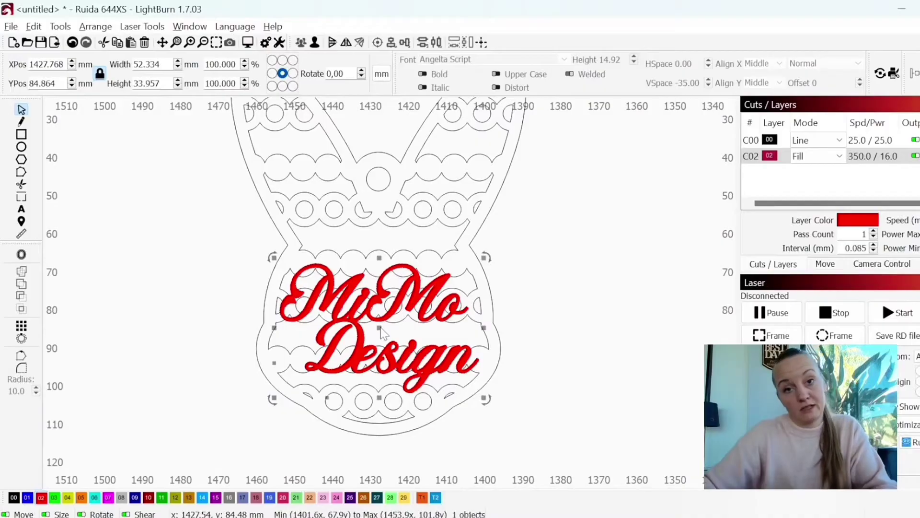
pyautogui.scroll(-5, 382, 332)
pyautogui.hscroll(3, 311, 264)
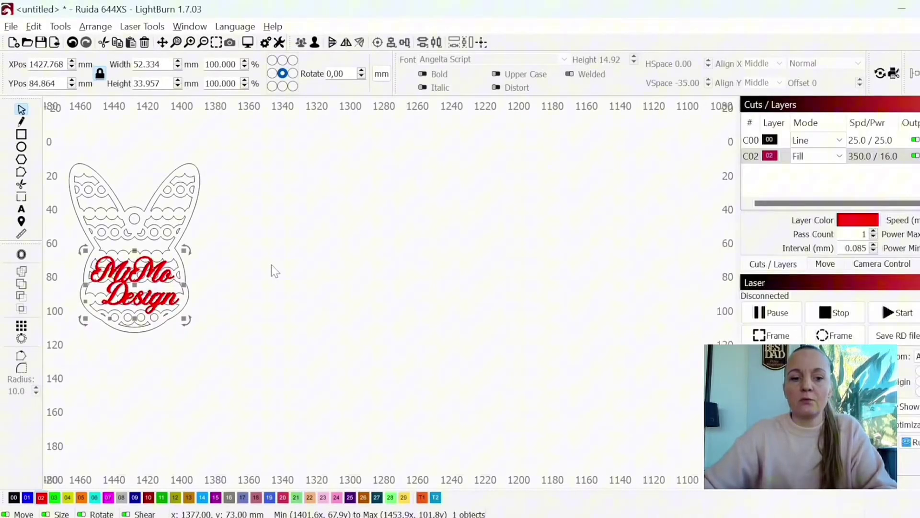
# Add a new red text reading 'Sofie' on the canvas to the right of the bunny
pyautogui.click(376, 261)
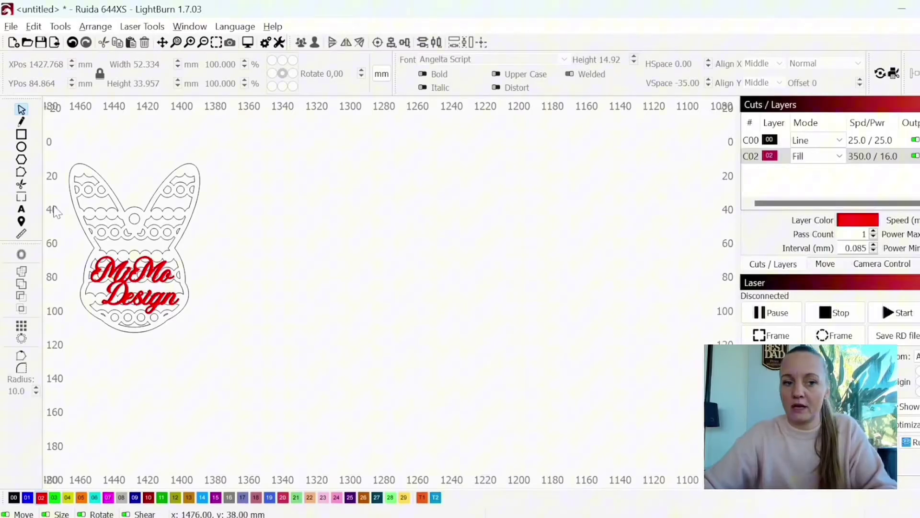
pyautogui.click(21, 210)
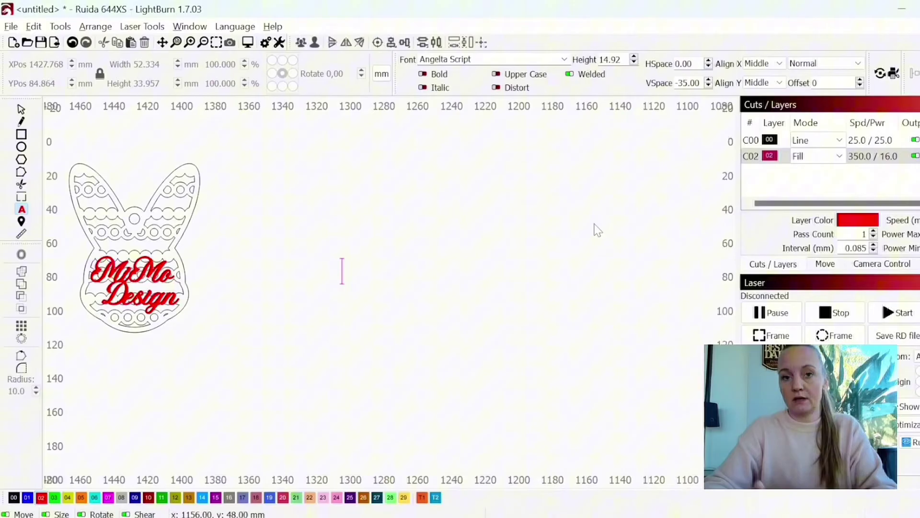
pyautogui.write('S')
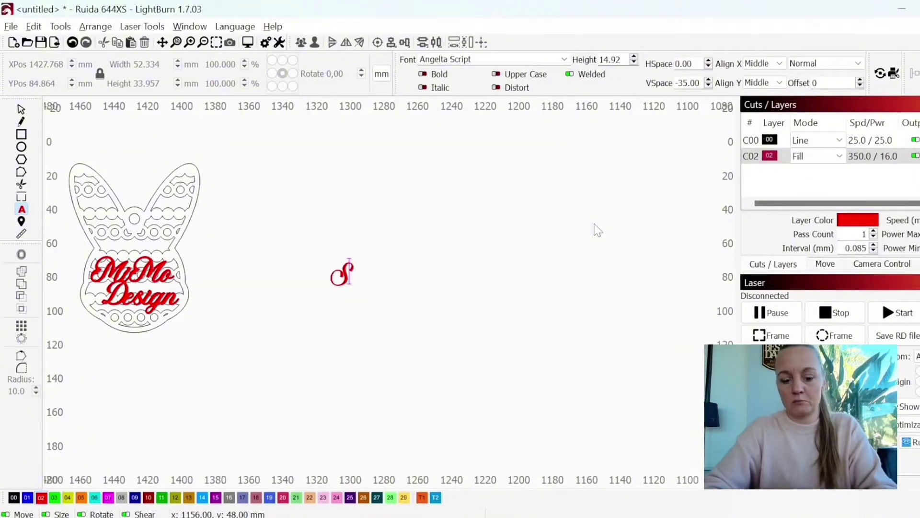
pyautogui.write('ofie')
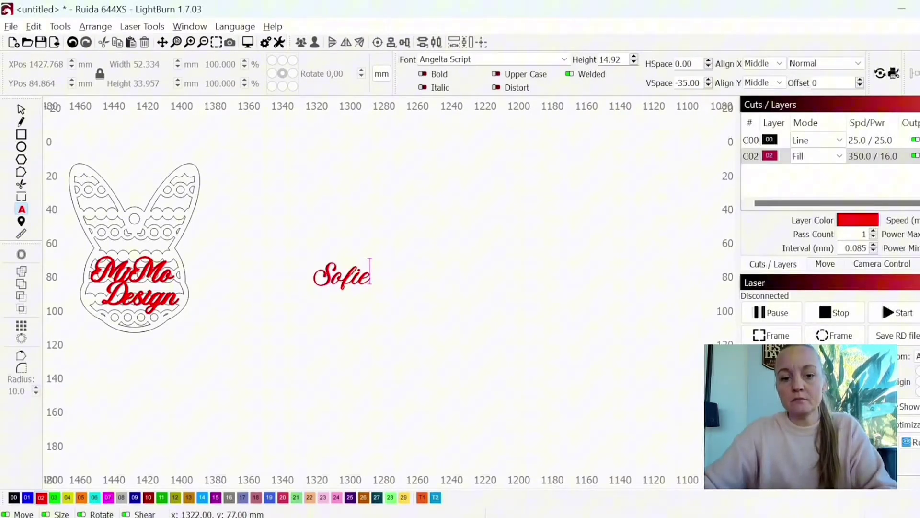
pyautogui.scroll(4, 313, 271)
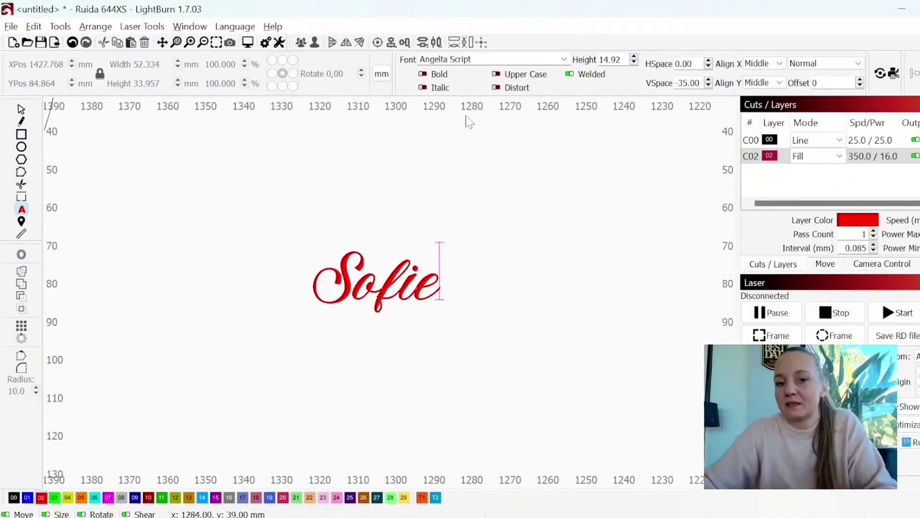
# Preview the font list for Sofie, then close it and pan Sofie further left
pyautogui.click(565, 59)
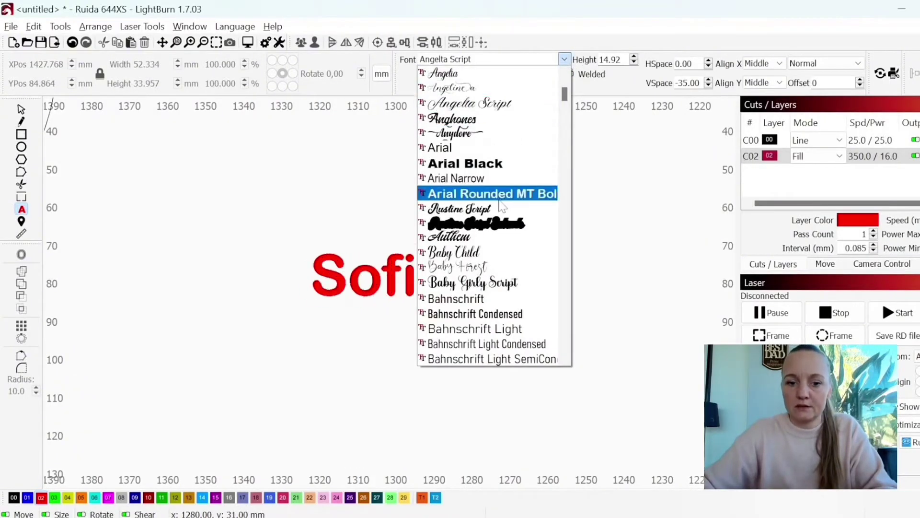
pyautogui.scroll(-3, 496, 225)
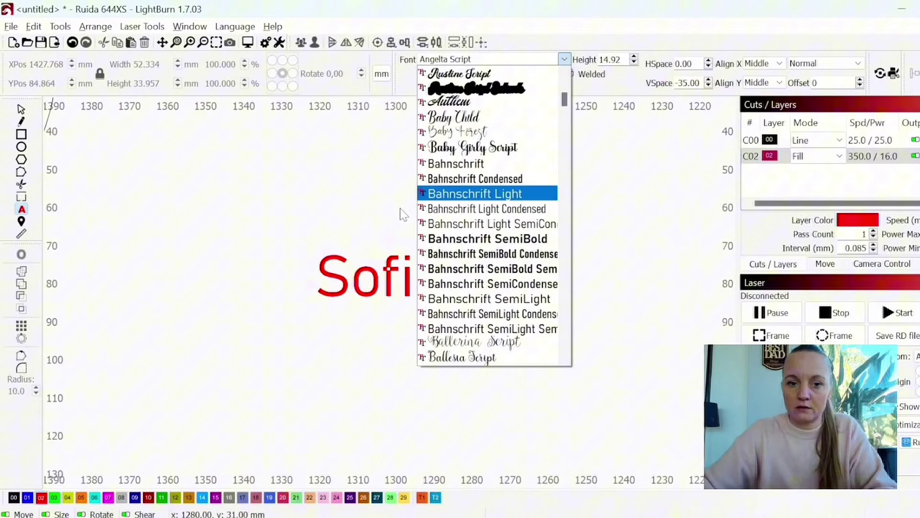
pyautogui.click(383, 223)
pyautogui.moveTo(443, 226); pyautogui.dragTo(328, 229)
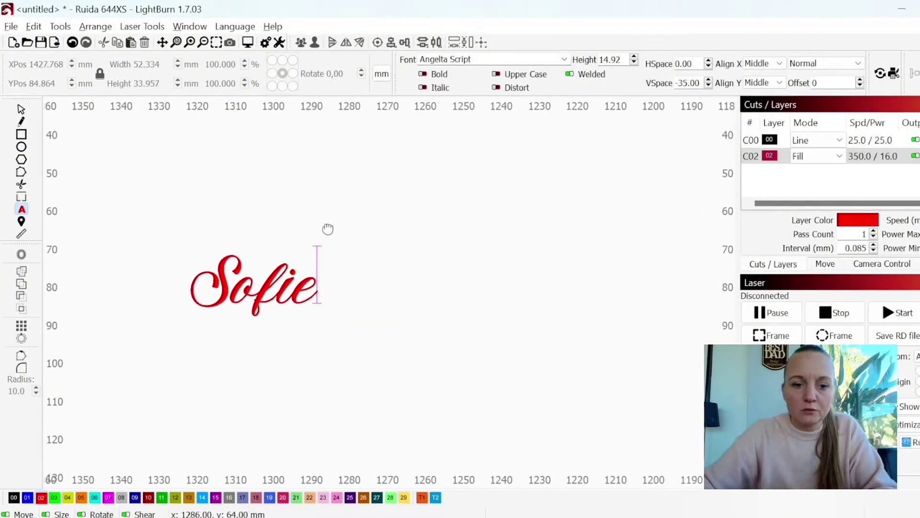
# Browse the fonts again, then start entering Mogila Display directly in the Font box
pyautogui.click(564, 59)
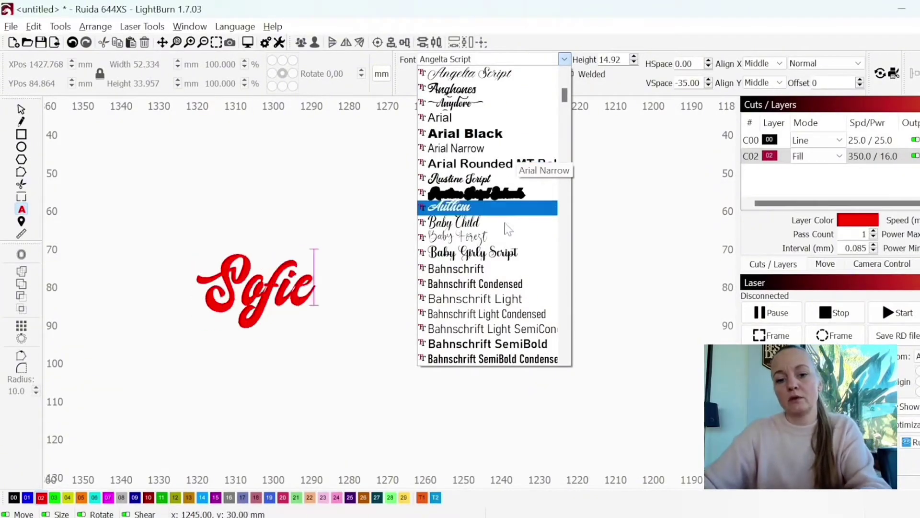
pyautogui.scroll(-2, 503, 239)
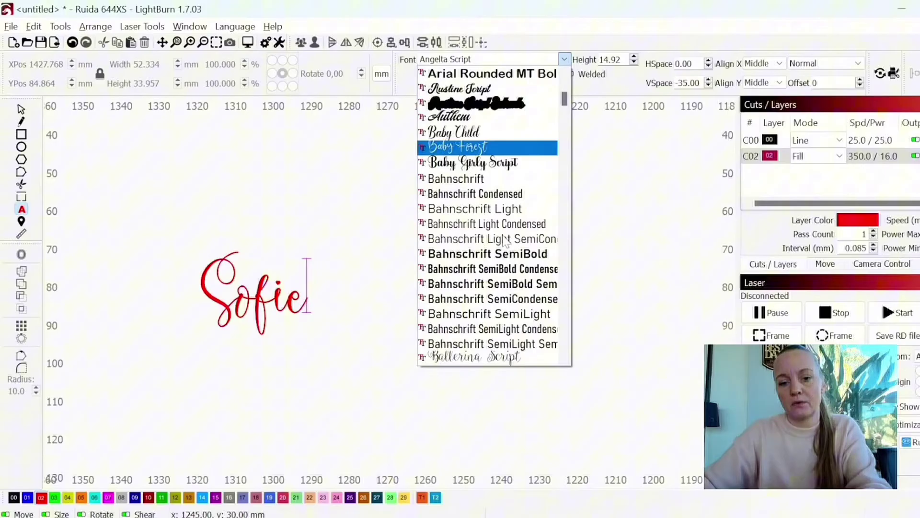
pyautogui.scroll(-1, 503, 239)
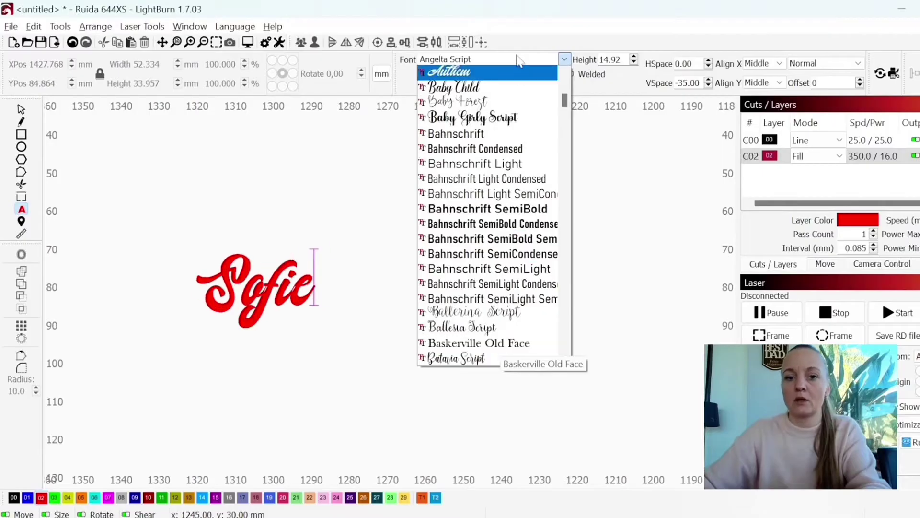
pyautogui.scroll(-1, 566, 100)
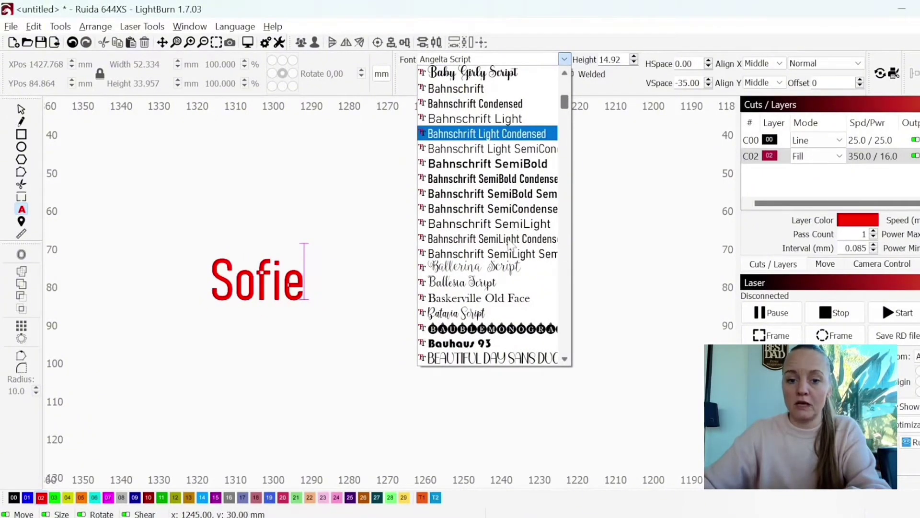
pyautogui.scroll(-20, 504, 171)
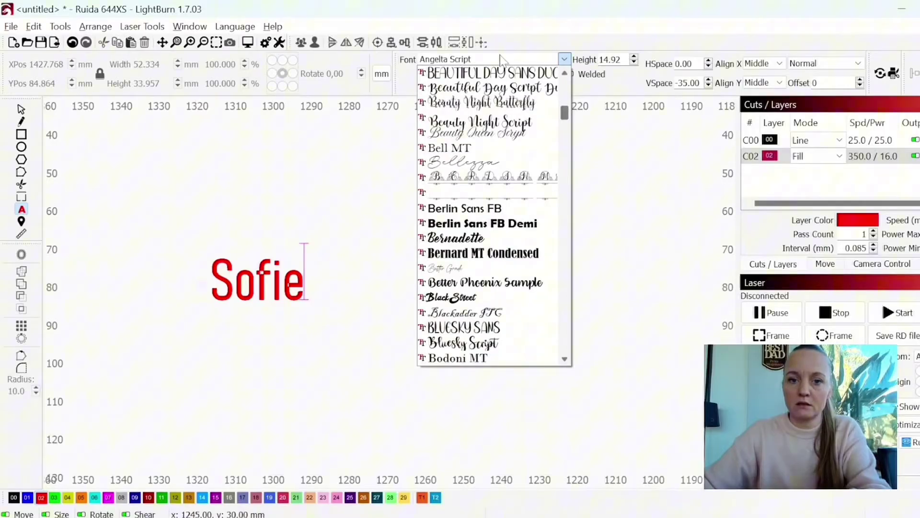
pyautogui.scroll(-6, 524, 308)
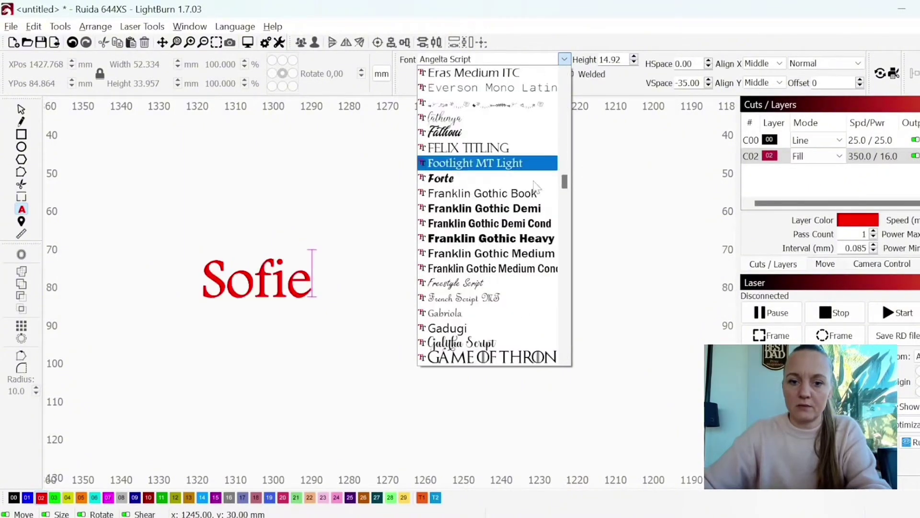
pyautogui.scroll(-7, 479, 261)
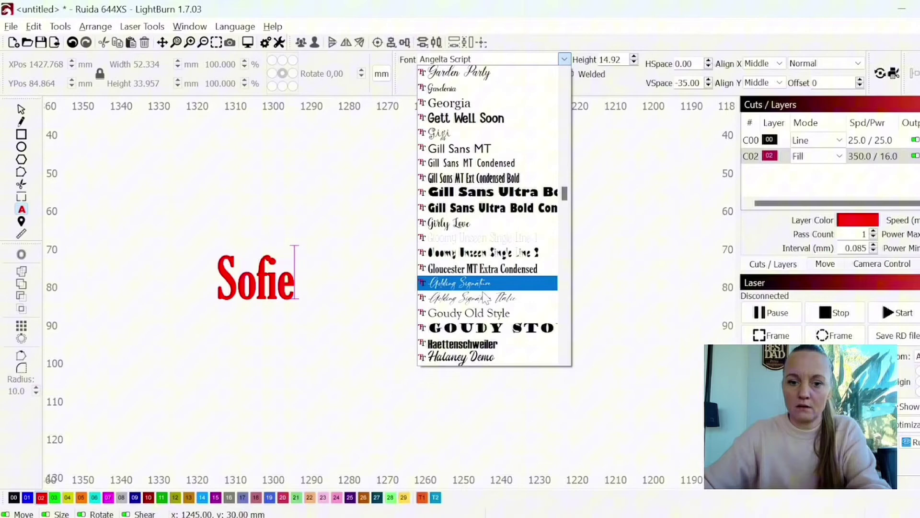
pyautogui.scroll(-2, 481, 283)
pyautogui.scroll(-5, 484, 285)
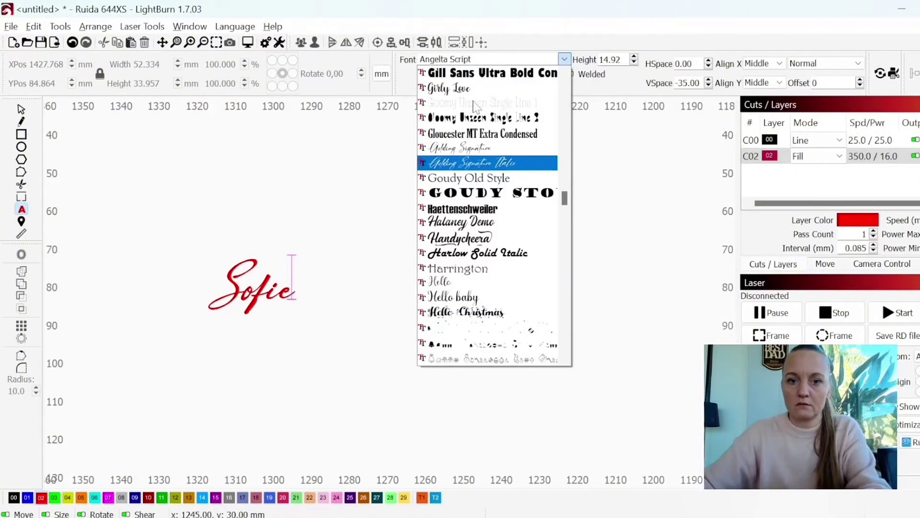
pyautogui.click(487, 62)
pyautogui.write('mogila Display')
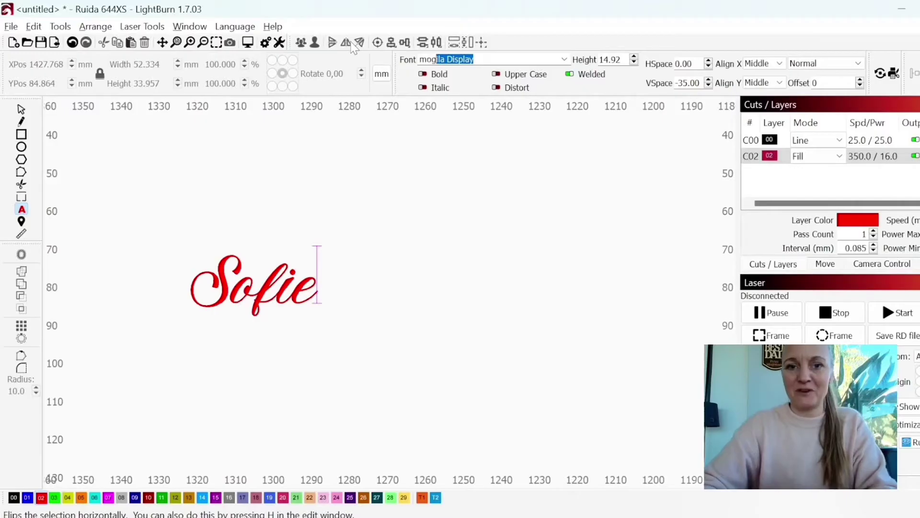
# Apply Mogila Display to Sofie and drag the name further right on the canvas
pyautogui.press('Return')
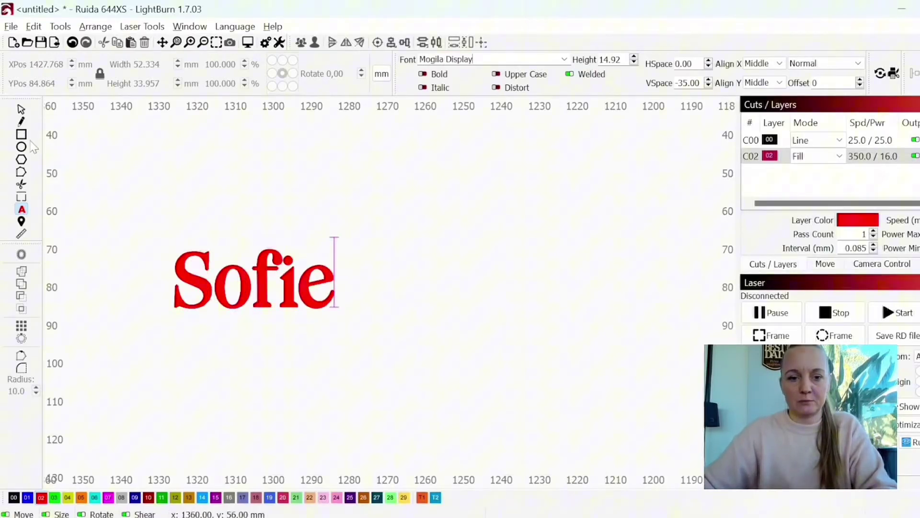
pyautogui.click(22, 110)
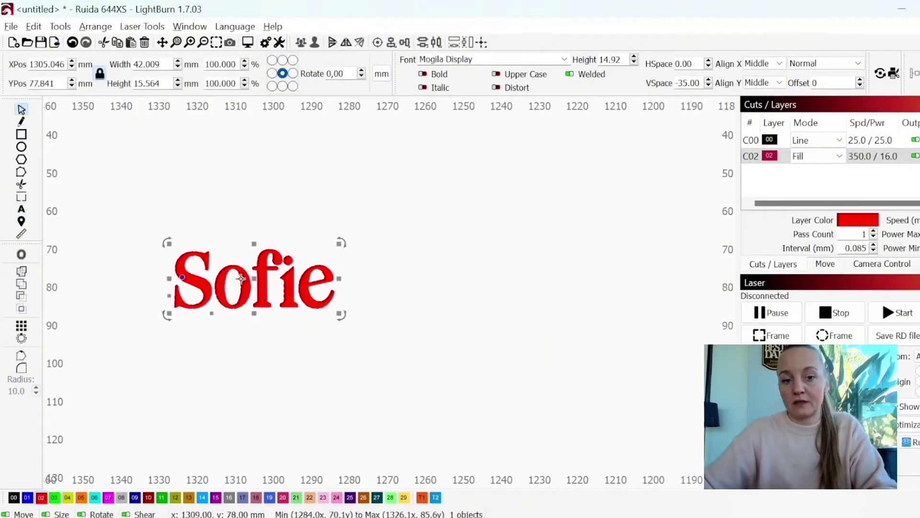
pyautogui.moveTo(282, 284); pyautogui.dragTo(427, 281)
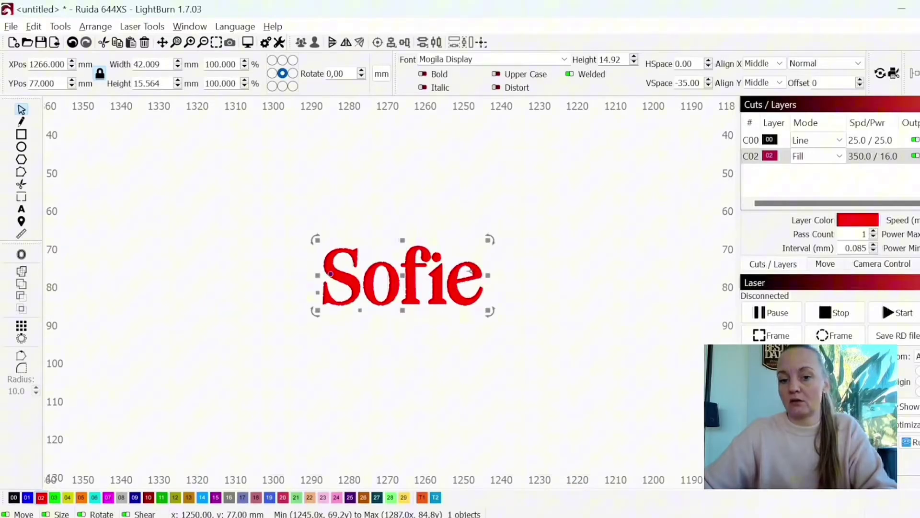
pyautogui.scroll(2, 462, 291)
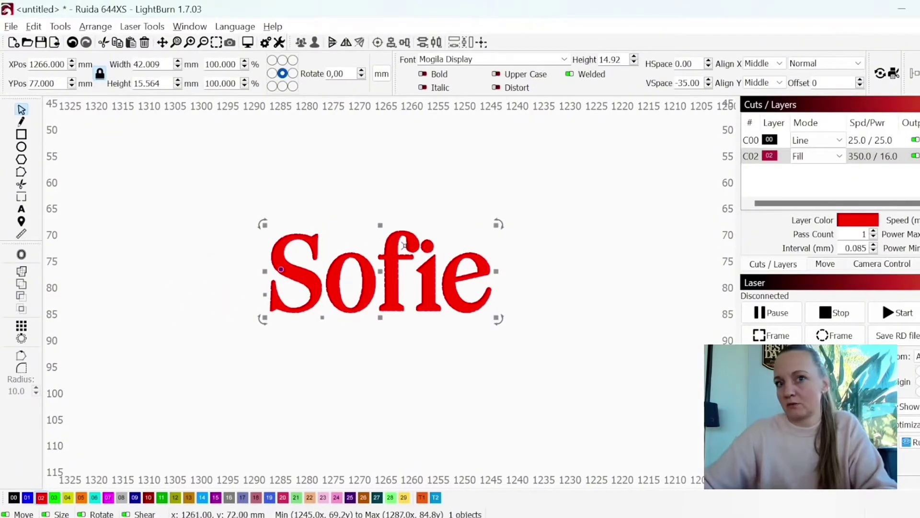
pyautogui.scroll(2, 415, 247)
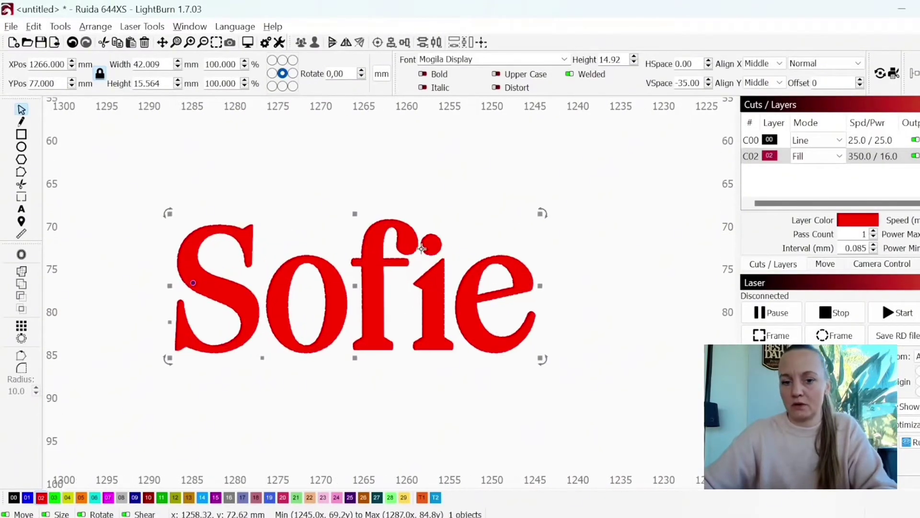
# Tighten Sofie's HSpace letter spacing, overshooting to -18, then settle back at -9.00
pyautogui.click(708, 66)
pyautogui.click(708, 66)
pyautogui.click(709, 66)
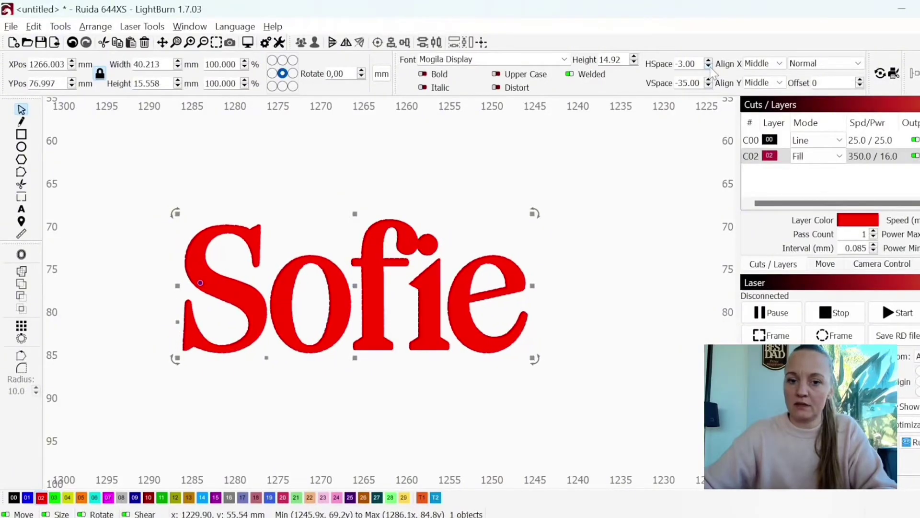
pyautogui.click(708, 67)
pyautogui.click(709, 67)
pyautogui.click(708, 66)
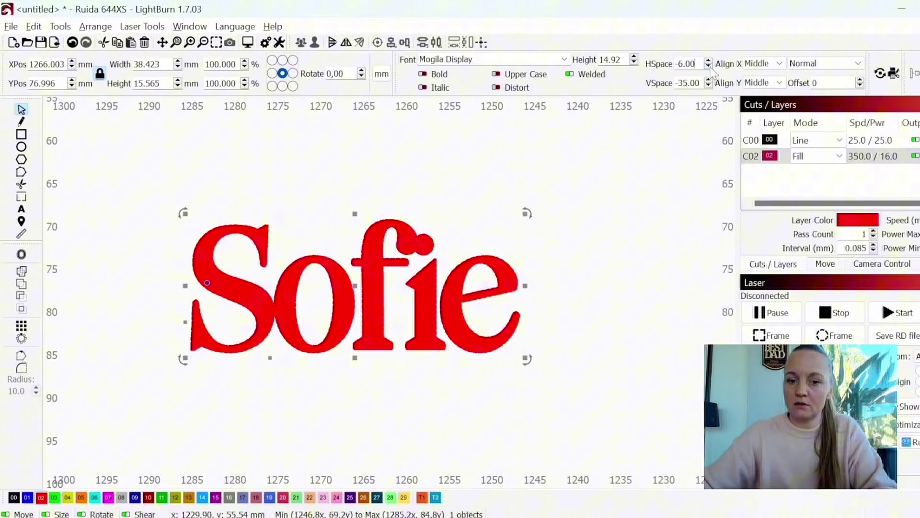
pyautogui.click(708, 67)
pyautogui.click(708, 66)
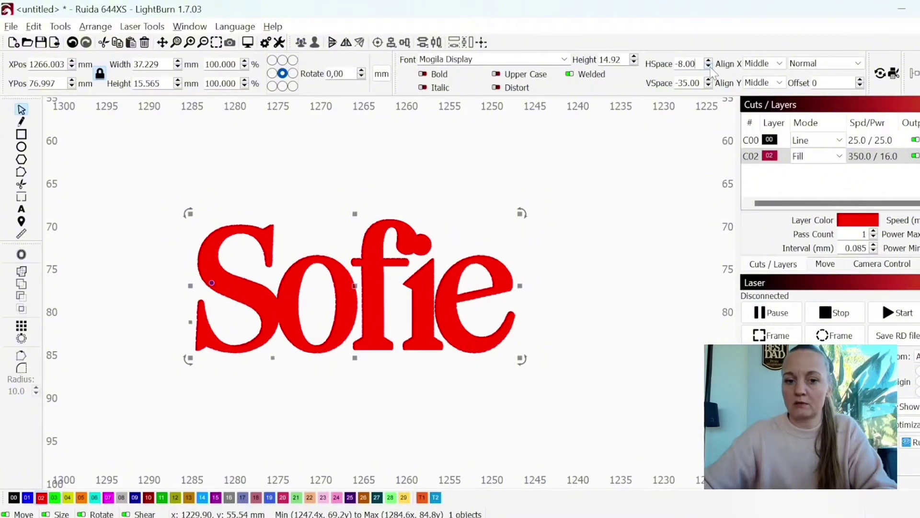
pyautogui.click(708, 66)
pyautogui.click(708, 67)
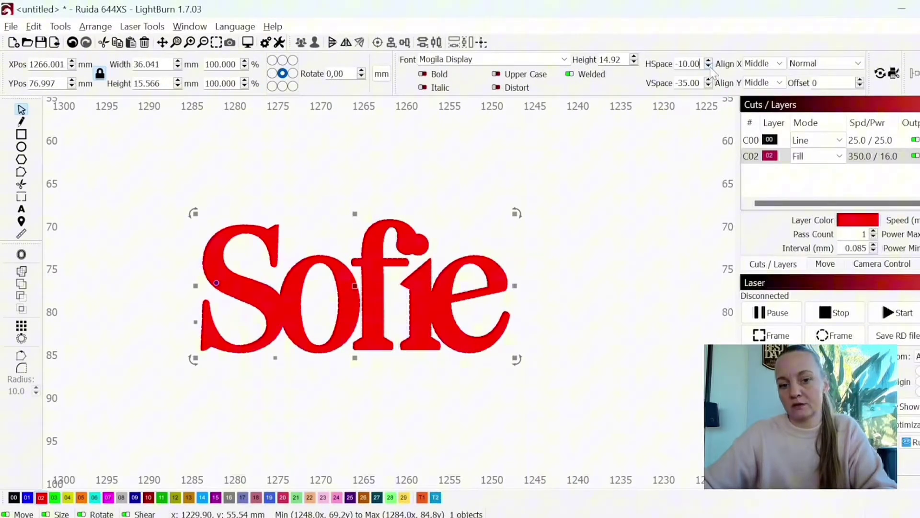
pyautogui.click(709, 67)
pyautogui.click(708, 67)
pyautogui.click(708, 66)
pyautogui.click(709, 66)
pyautogui.click(708, 66)
pyautogui.click(709, 66)
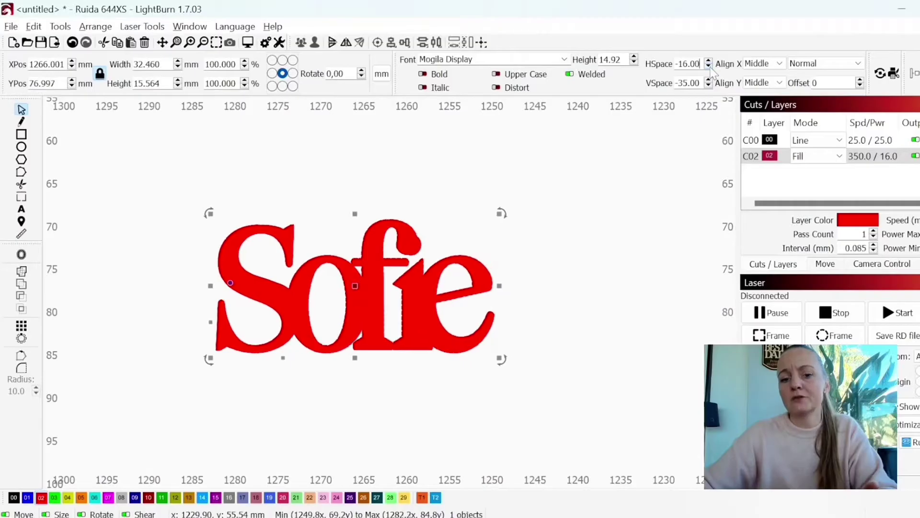
pyautogui.click(708, 66)
pyautogui.click(708, 66)
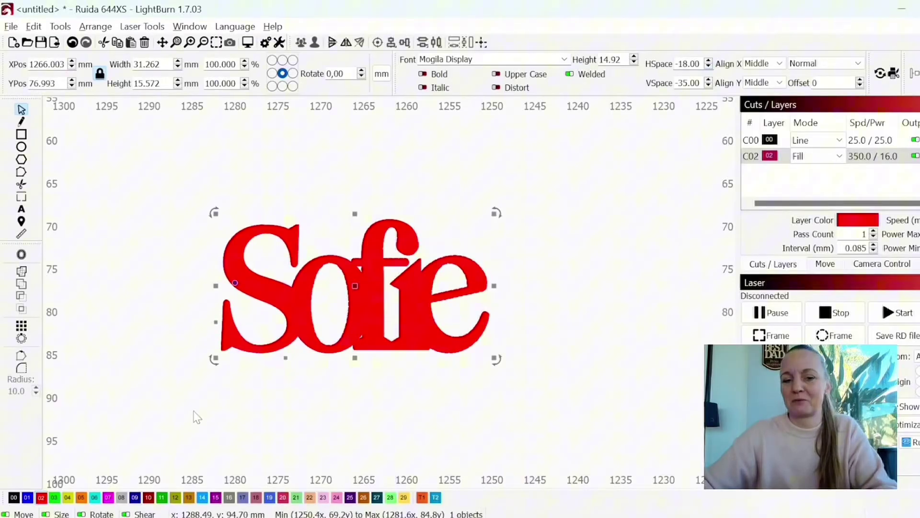
pyautogui.click(708, 62)
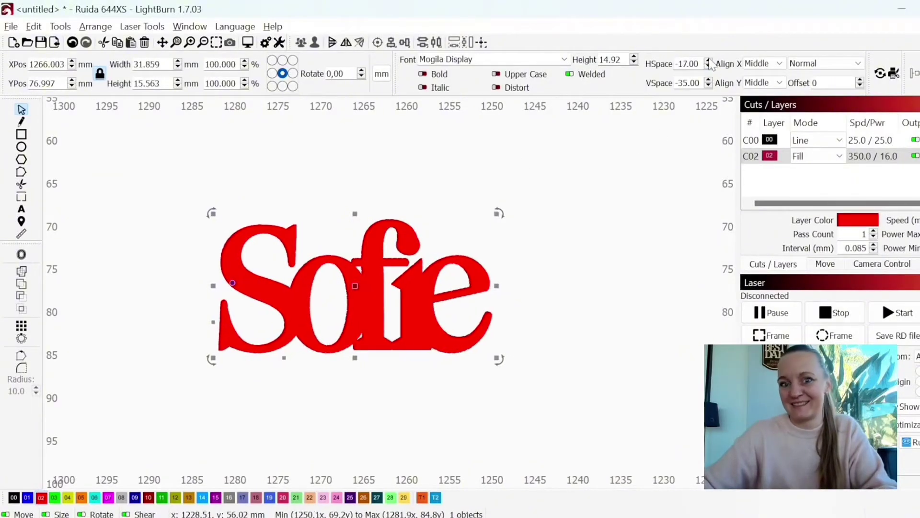
pyautogui.click(708, 61)
pyautogui.click(708, 62)
pyautogui.click(708, 61)
pyautogui.click(708, 61)
pyautogui.click(709, 61)
pyautogui.click(709, 61)
pyautogui.click(708, 61)
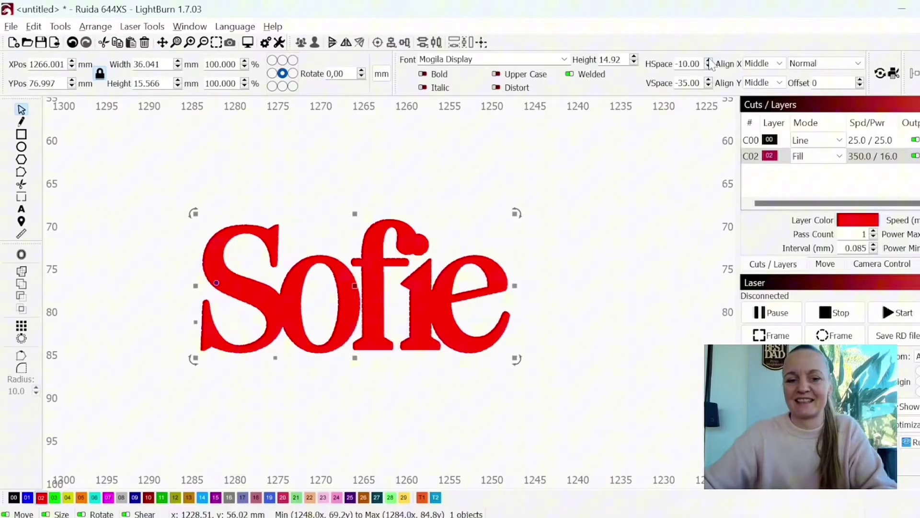
pyautogui.click(708, 61)
pyautogui.click(708, 61)
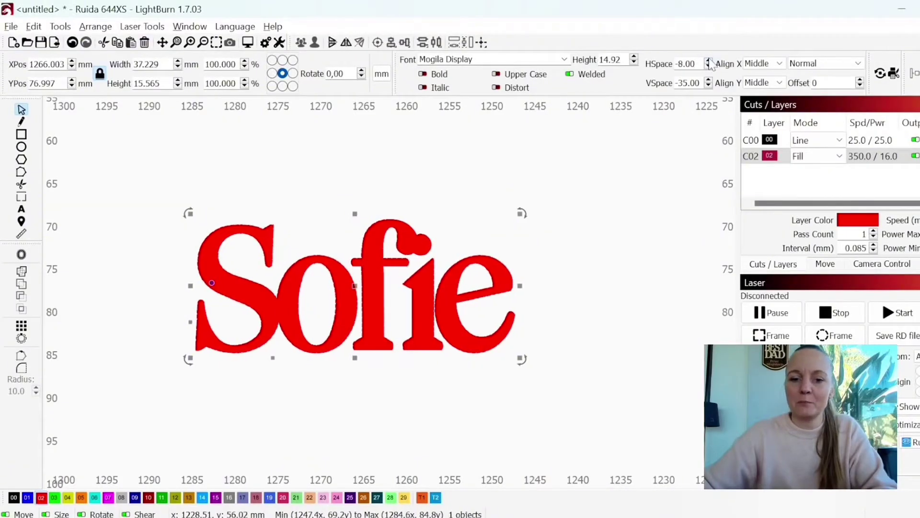
pyautogui.click(708, 66)
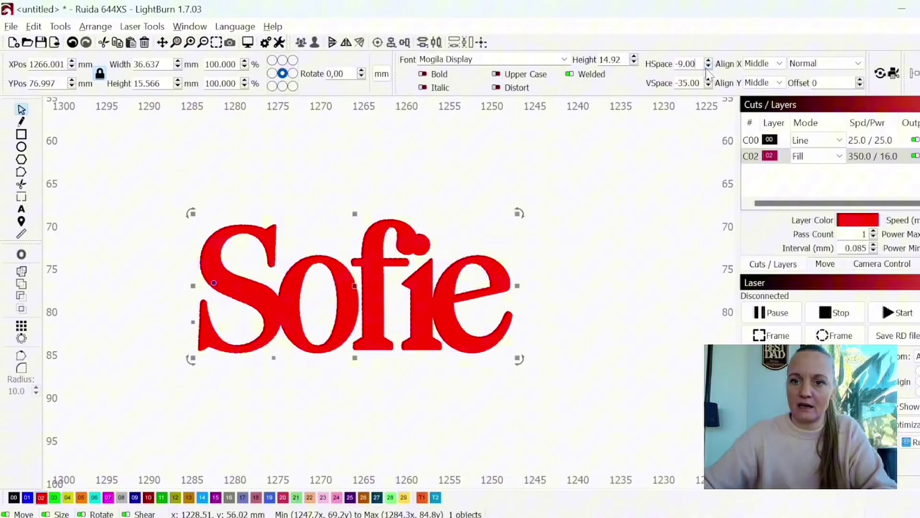
# Move Sofie to the black 00 Line layer and switch the view to Wireframe / Smooth
pyautogui.click(14, 497)
pyautogui.scroll(-1, 460, 388)
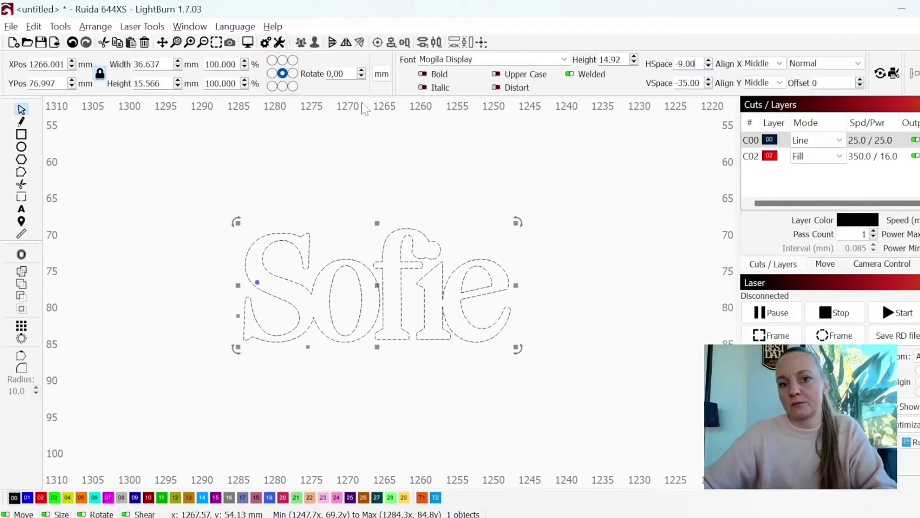
pyautogui.click(194, 28)
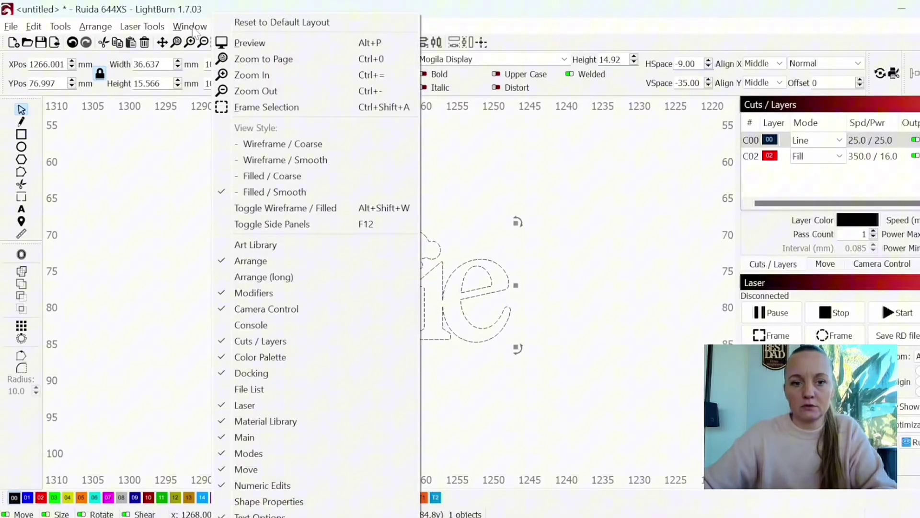
pyautogui.click(277, 163)
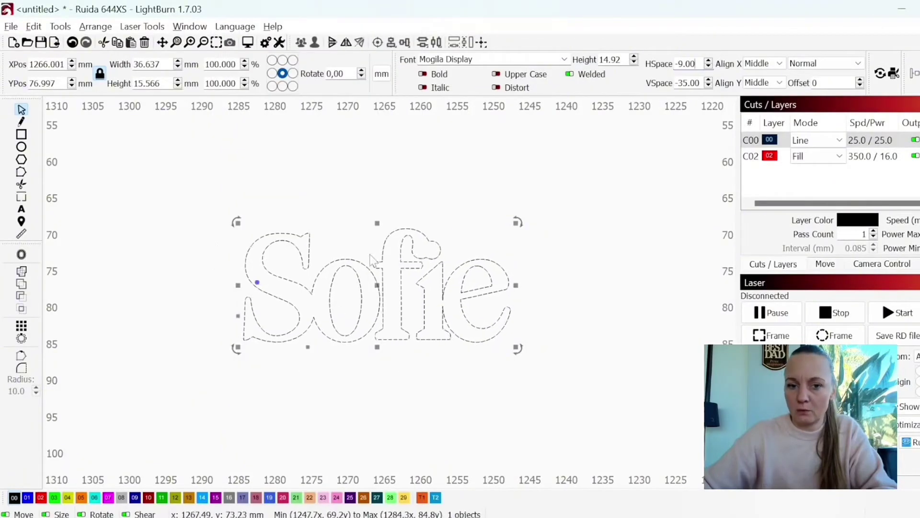
pyautogui.click(185, 29)
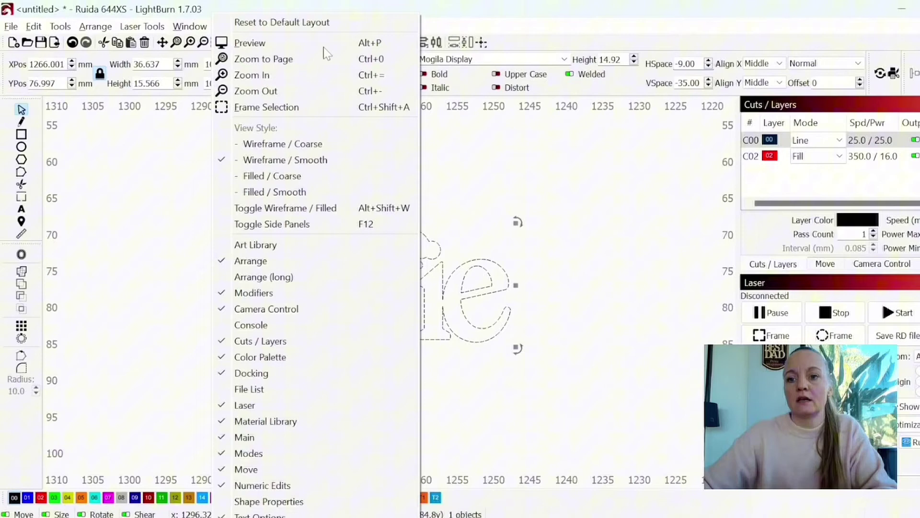
pyautogui.click(551, 298)
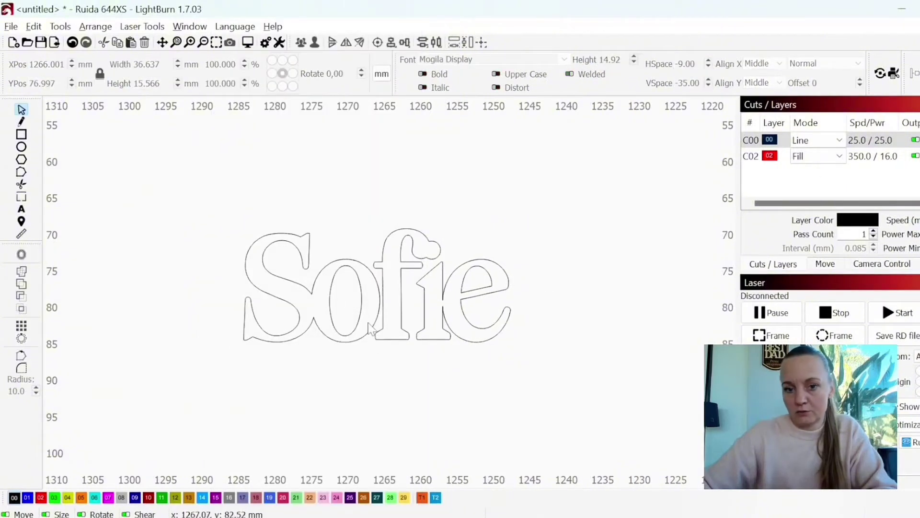
# Put Sofie back on the red 02 Fill layer and return the view to Filled / Smooth
pyautogui.click(374, 298)
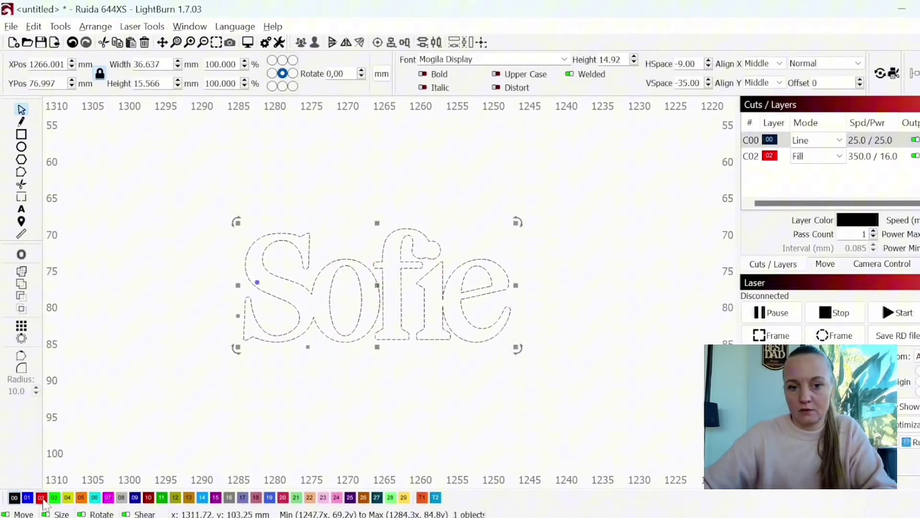
pyautogui.click(41, 497)
pyautogui.click(169, 272)
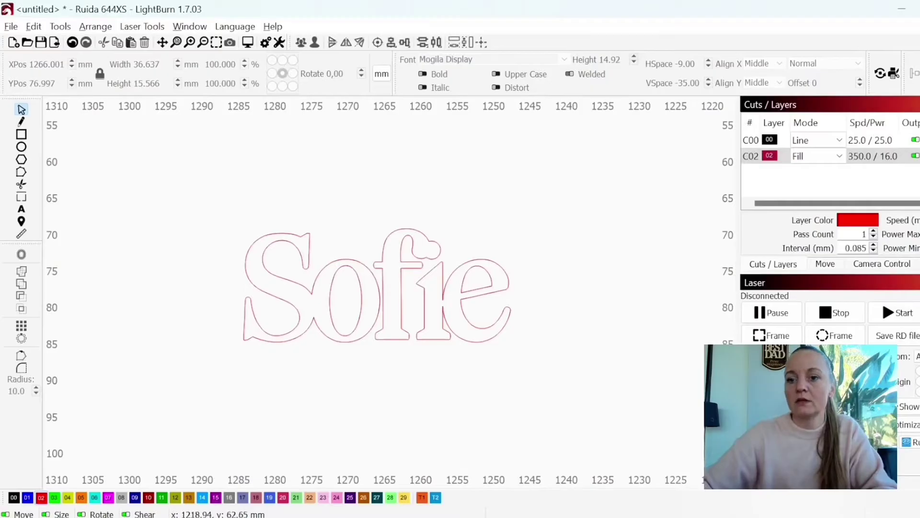
pyautogui.click(190, 26)
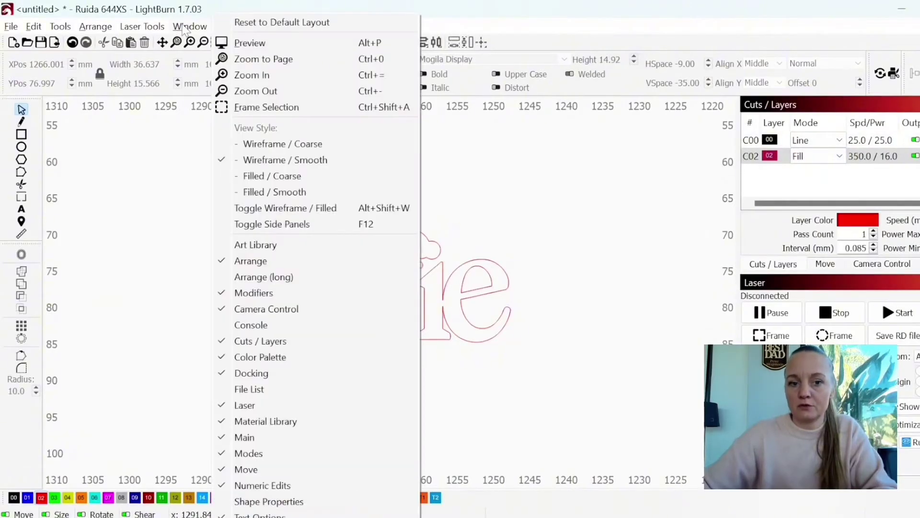
pyautogui.click(274, 194)
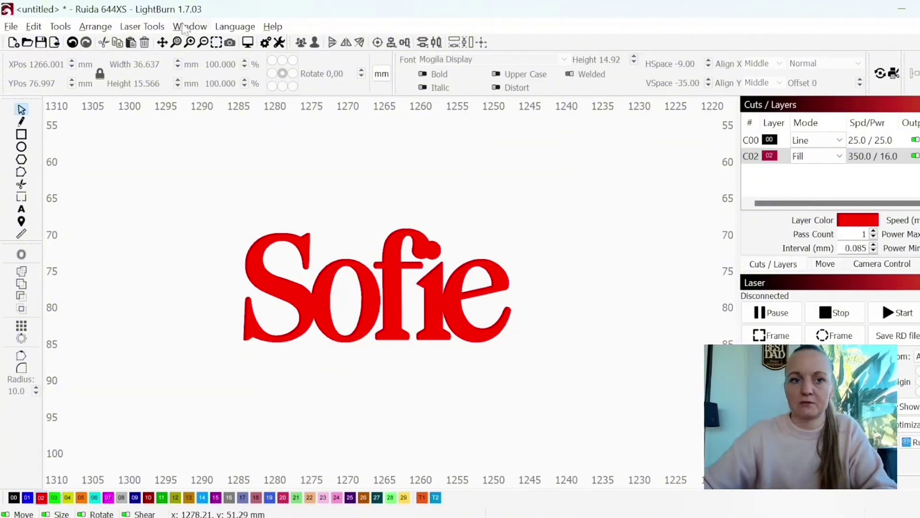
# Move Sofie onto the black 00 Line layer again and select the C00 Line layer
pyautogui.click(146, 27)
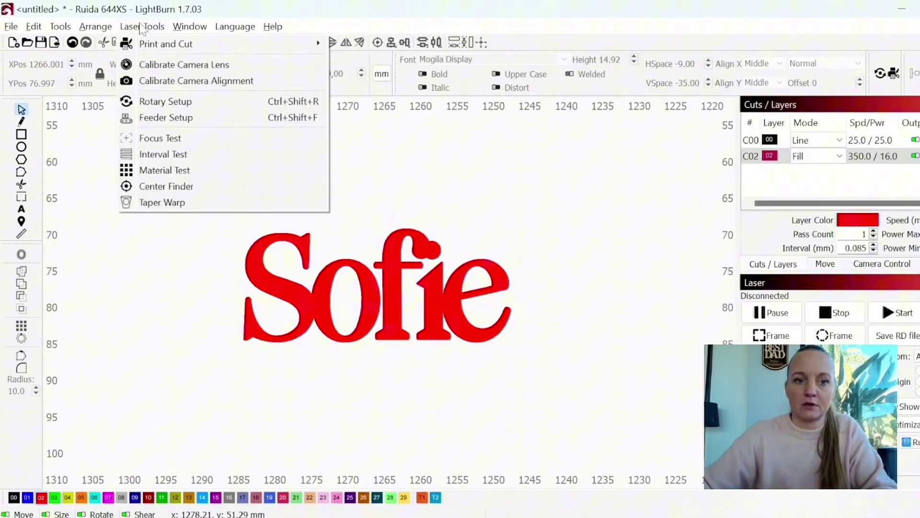
pyautogui.click(319, 324)
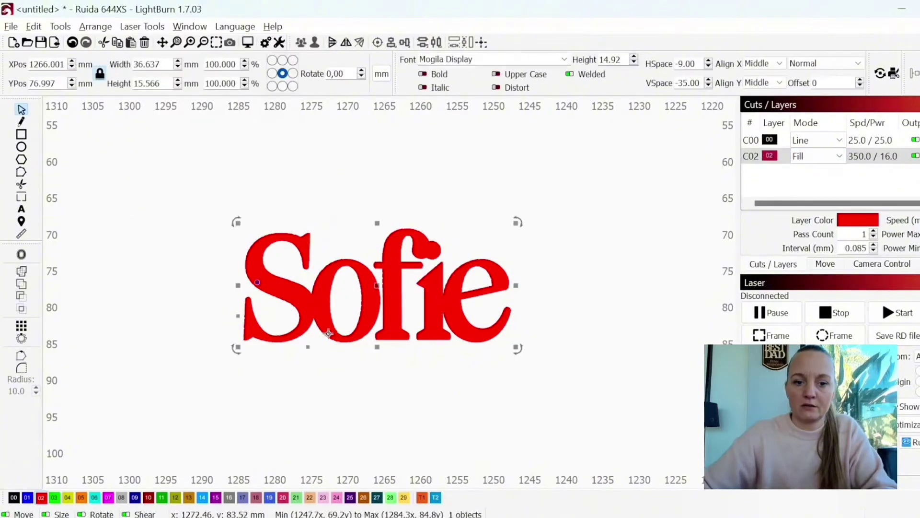
pyautogui.click(14, 497)
pyautogui.click(288, 354)
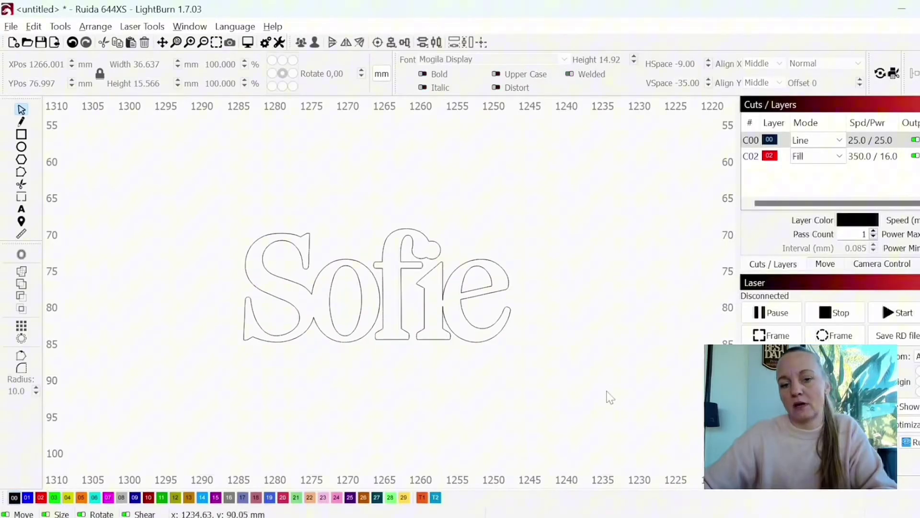
pyautogui.click(828, 140)
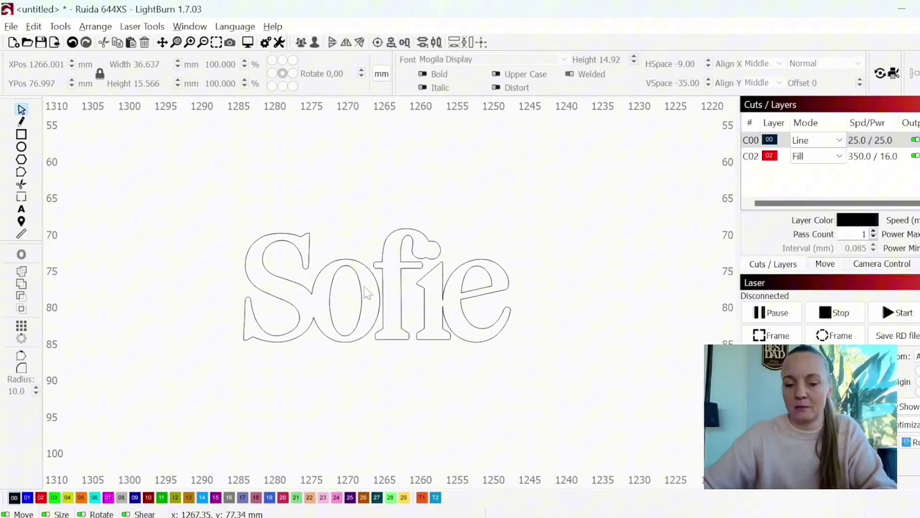
pyautogui.click(382, 265)
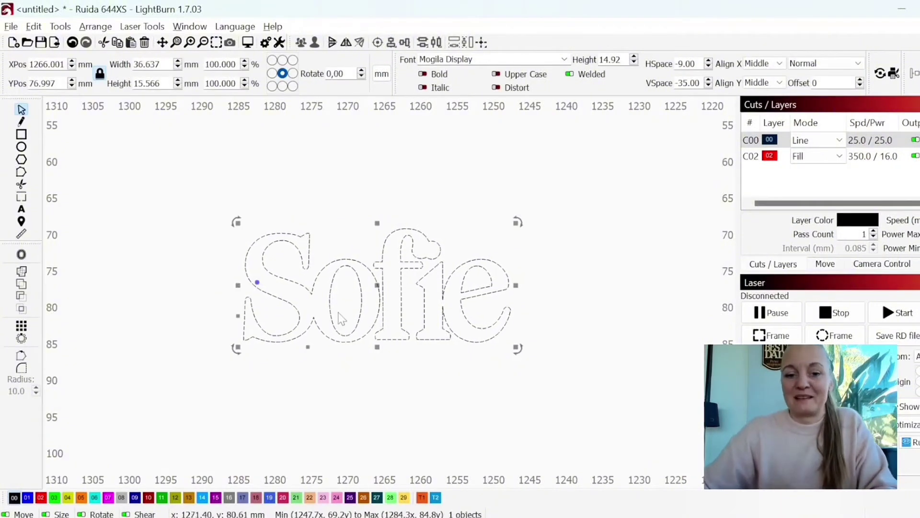
# Edit the Sofie text so its letters are welded, then bring up its context menu
pyautogui.scroll(2, 338, 316)
pyautogui.scroll(-2, 501, 213)
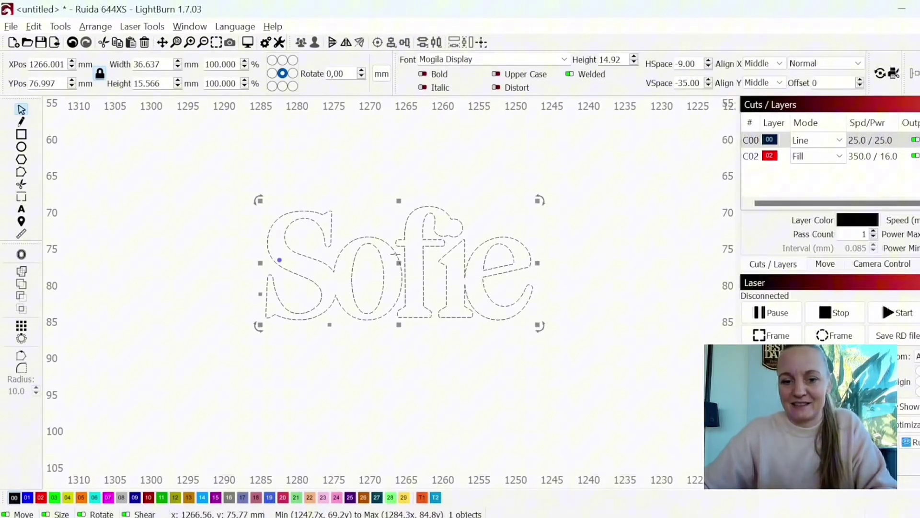
pyautogui.doubleClick(439, 257)
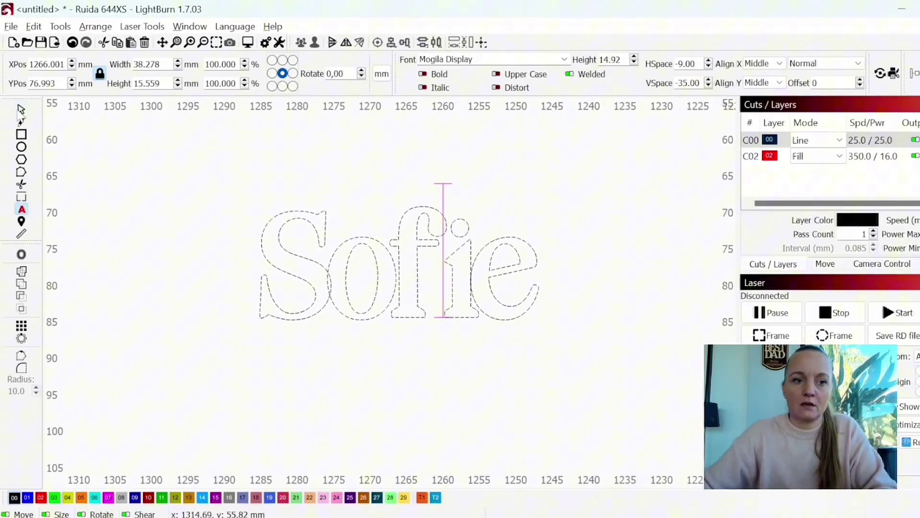
pyautogui.press('Escape')
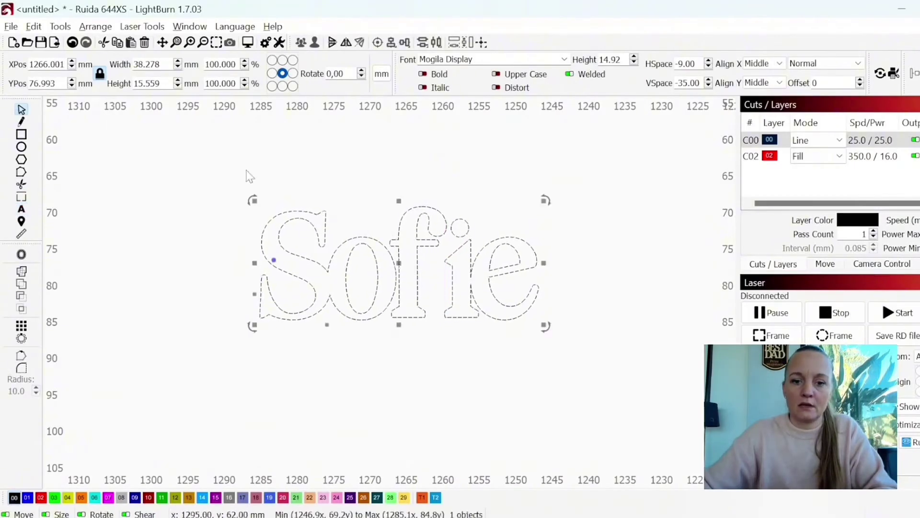
pyautogui.rightClick(433, 277)
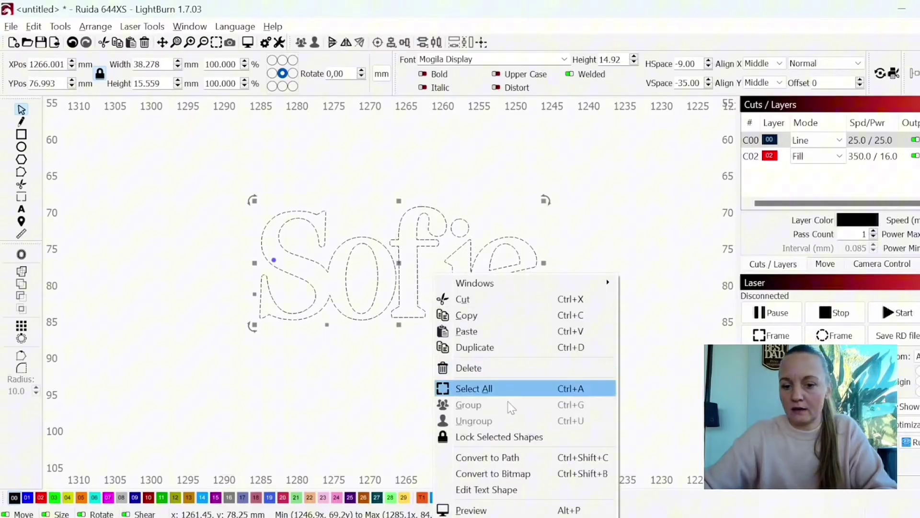
# Convert Sofie to paths and shift the S and o closer to the f
pyautogui.click(524, 461)
pyautogui.click(454, 372)
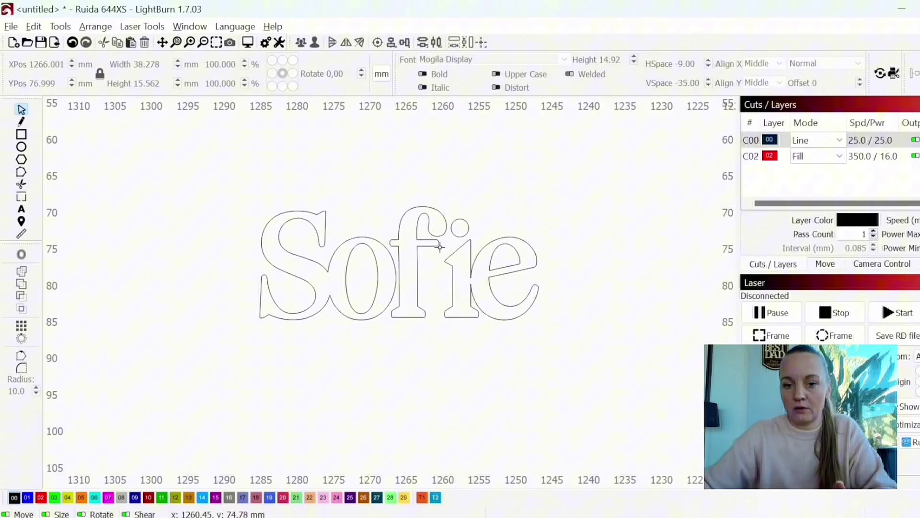
pyautogui.moveTo(215, 180); pyautogui.dragTo(399, 333)
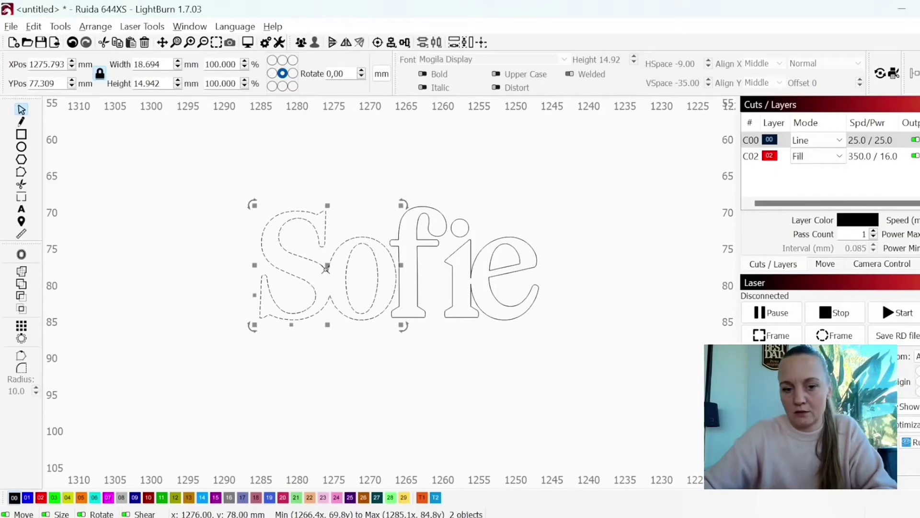
pyautogui.moveTo(329, 268); pyautogui.dragTo(335, 268)
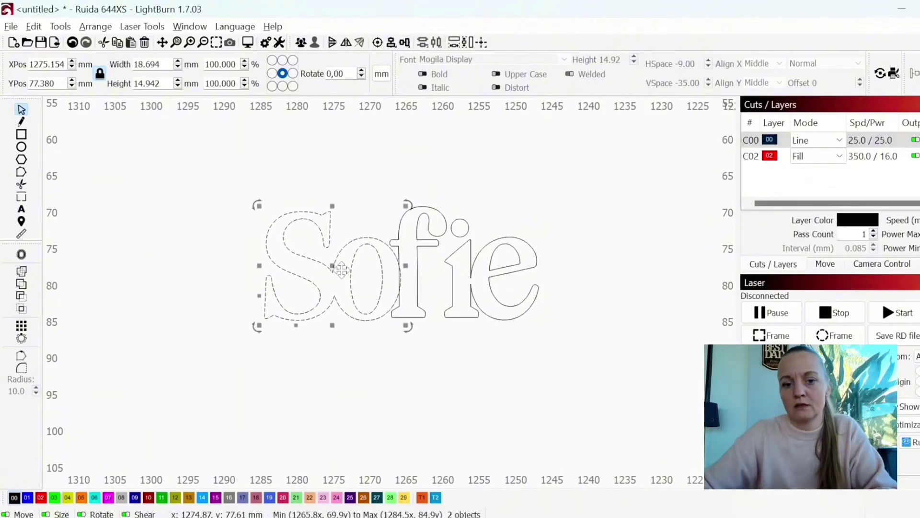
pyautogui.click(484, 390)
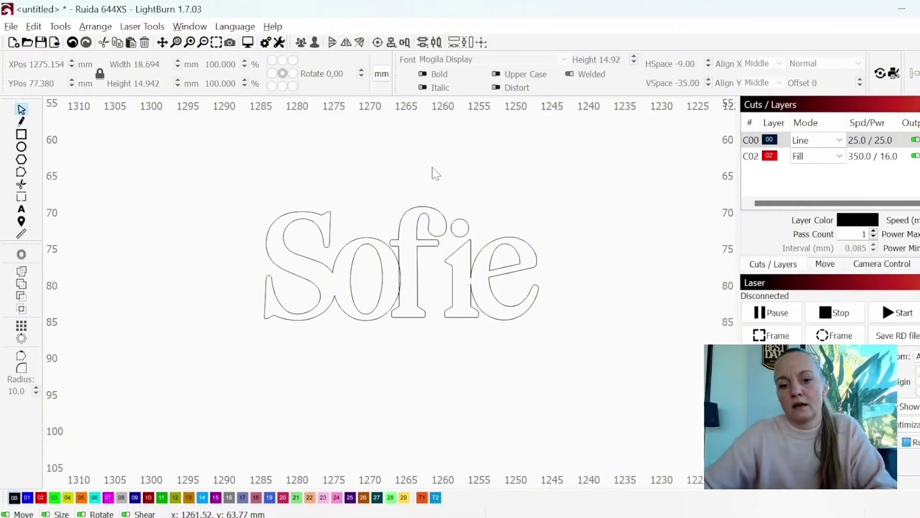
# Move the i, its dot and the e left toward the f
pyautogui.moveTo(433, 168); pyautogui.dragTo(571, 385)
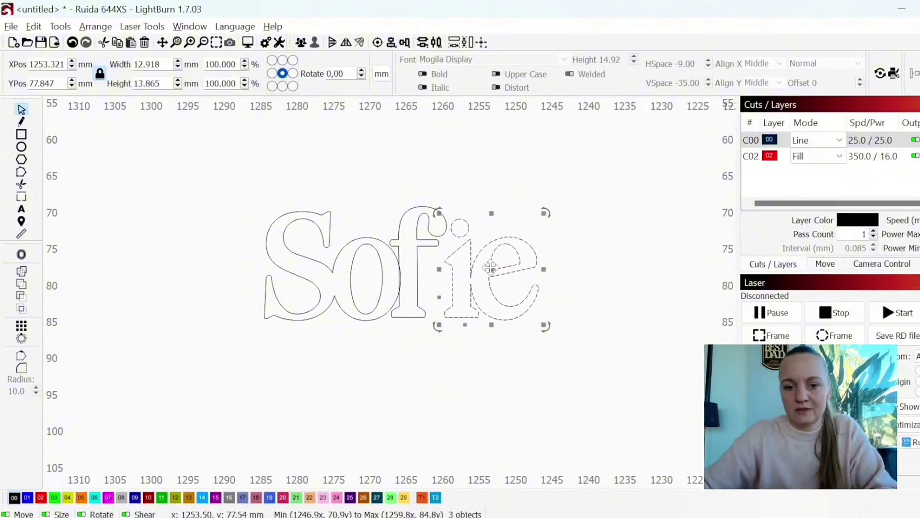
pyautogui.moveTo(493, 269); pyautogui.dragTo(486, 269)
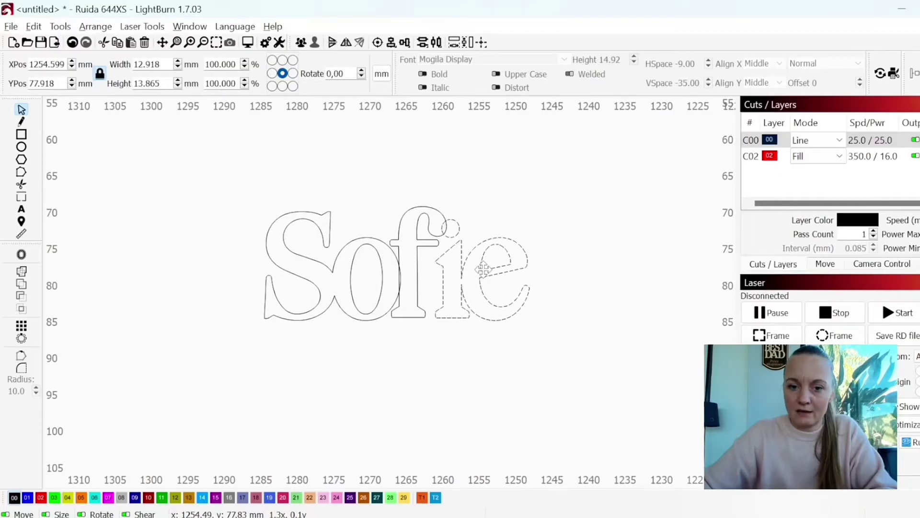
pyautogui.moveTo(483, 269); pyautogui.dragTo(484, 269)
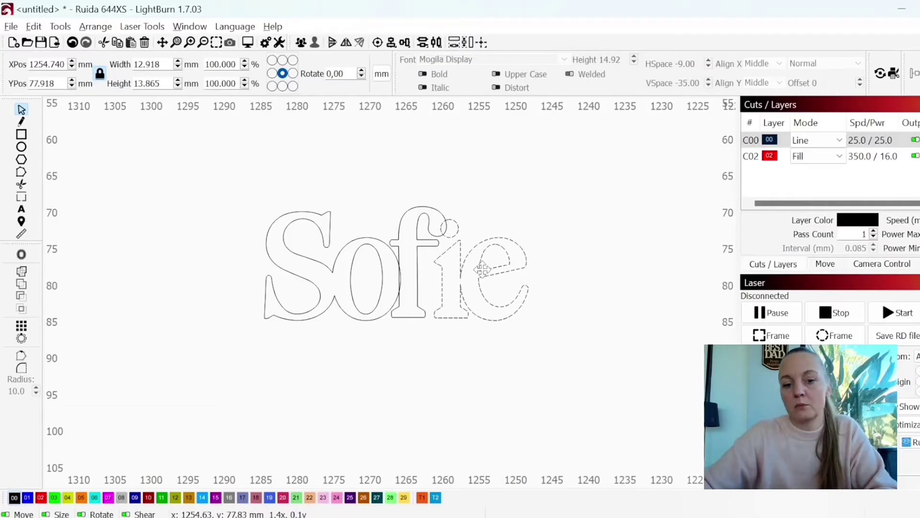
pyautogui.moveTo(482, 269); pyautogui.dragTo(479, 269)
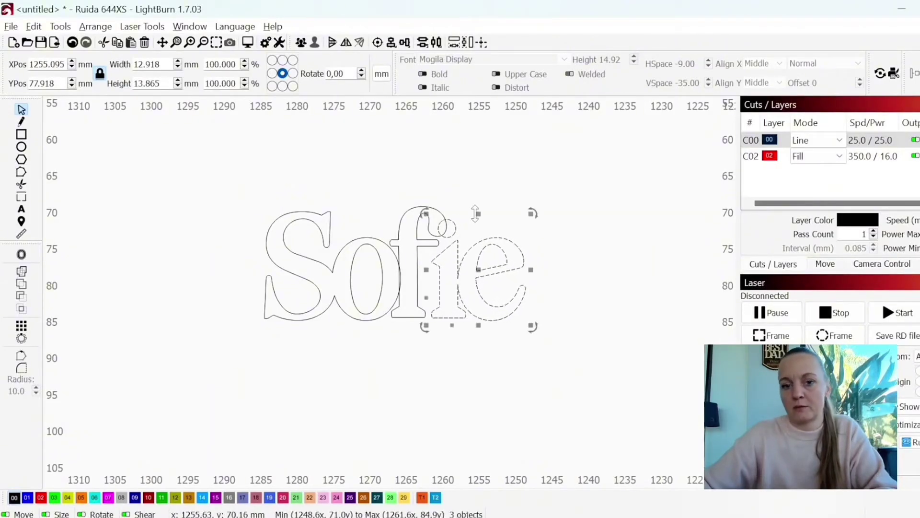
pyautogui.click(460, 191)
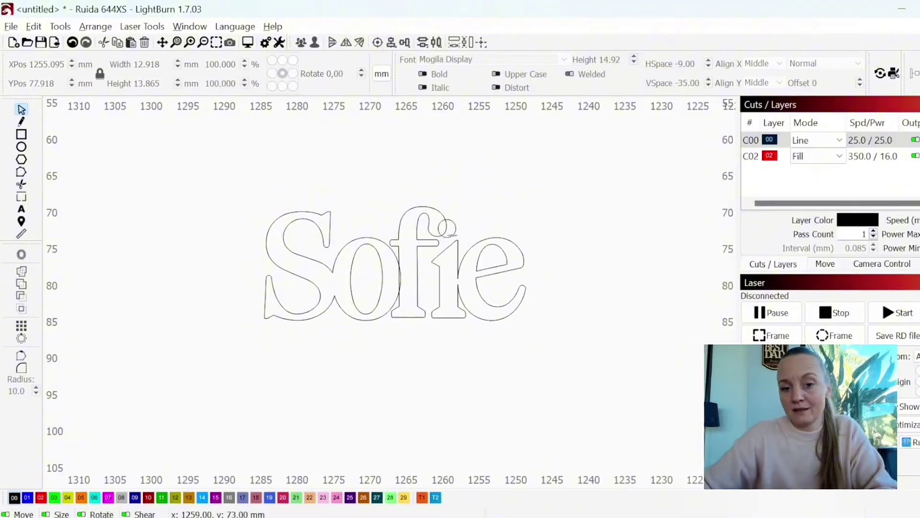
# Nudge the i's dot into position, then select all the Sofie letters
pyautogui.click(450, 234)
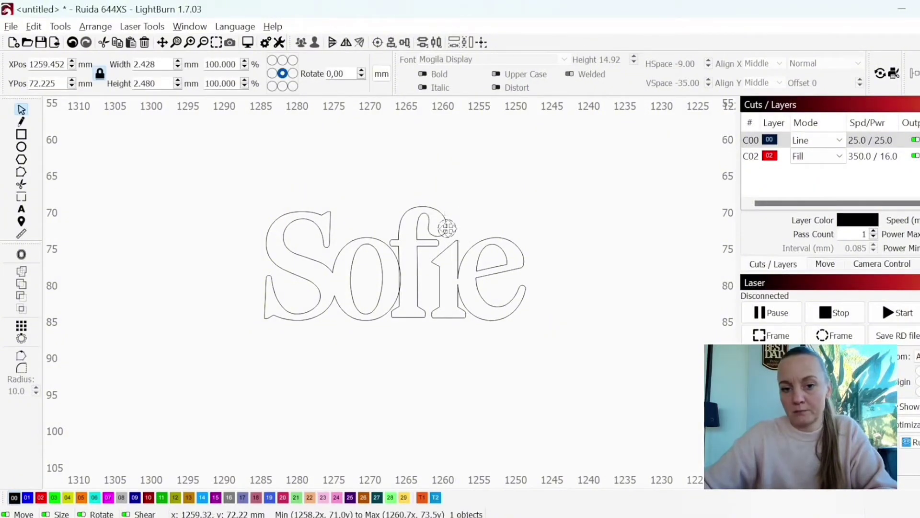
pyautogui.moveTo(447, 228); pyautogui.dragTo(451, 235)
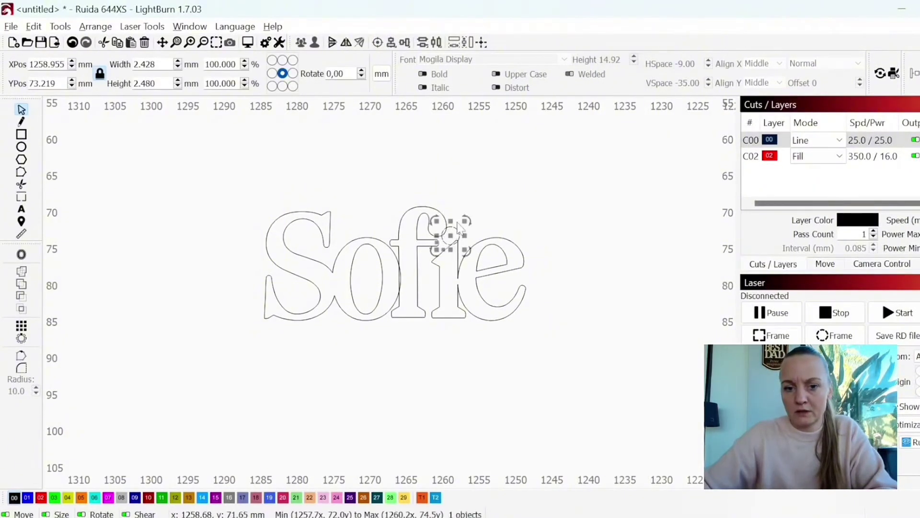
pyautogui.click(489, 225)
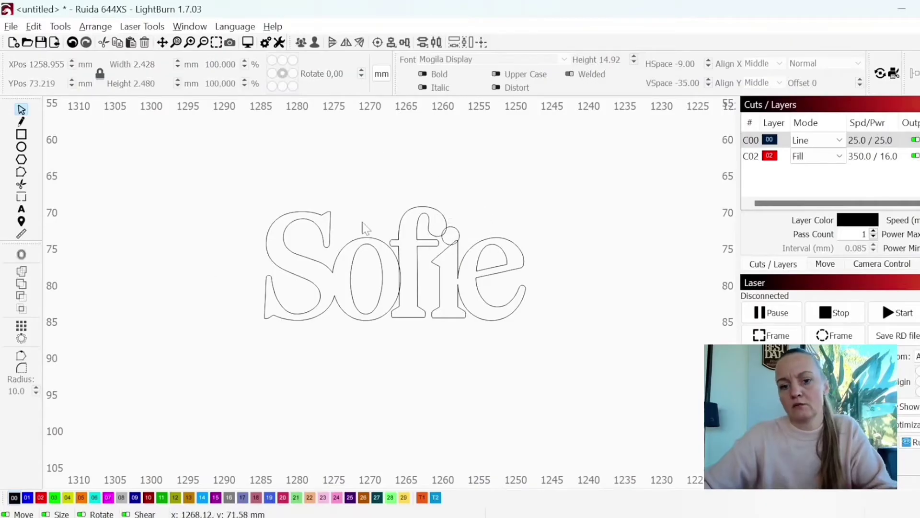
pyautogui.moveTo(807, 494); pyautogui.dragTo(541, 355)
# Weld the Sofie letters and apply a 0.10 mm Outward, Round offset
pyautogui.scroll(1, 315, 352)
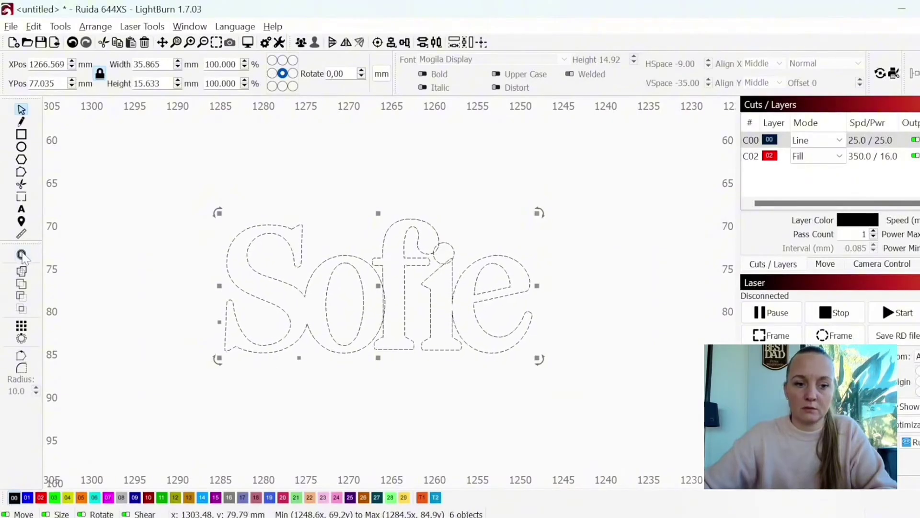
pyautogui.click(25, 271)
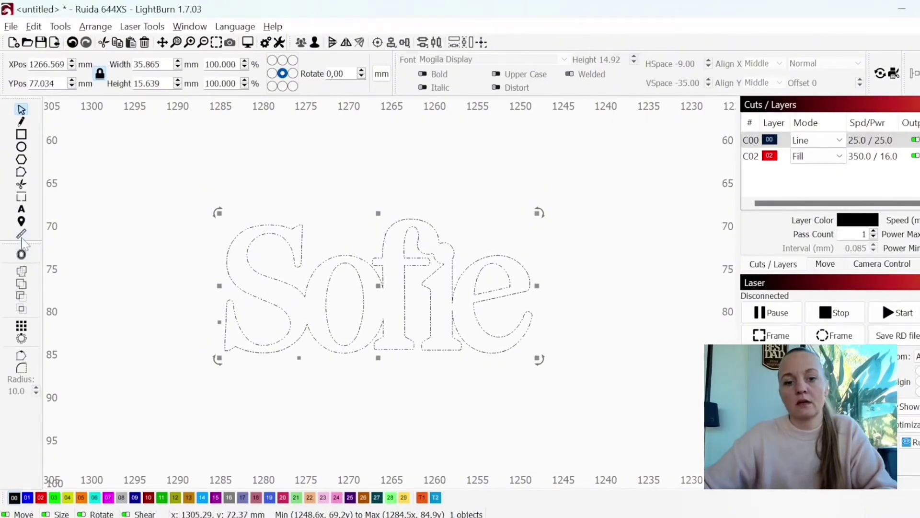
pyautogui.click(22, 266)
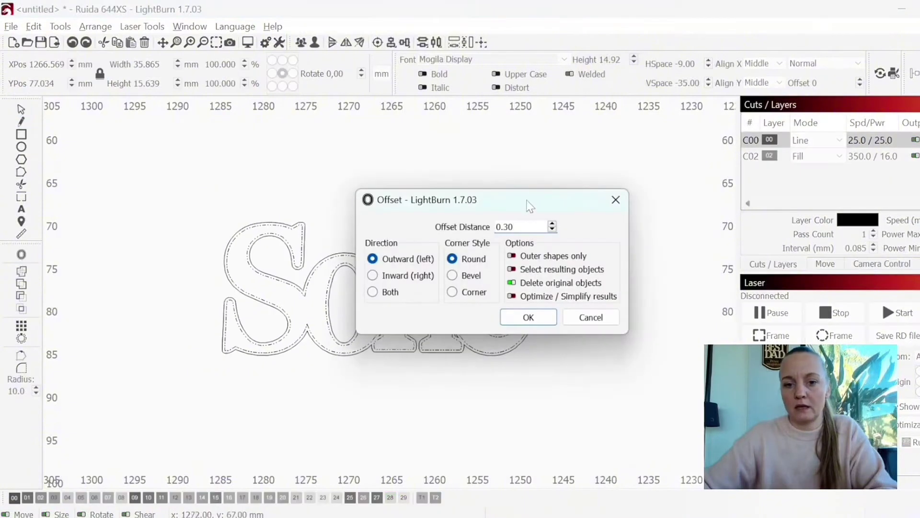
pyautogui.moveTo(525, 203); pyautogui.dragTo(604, 65)
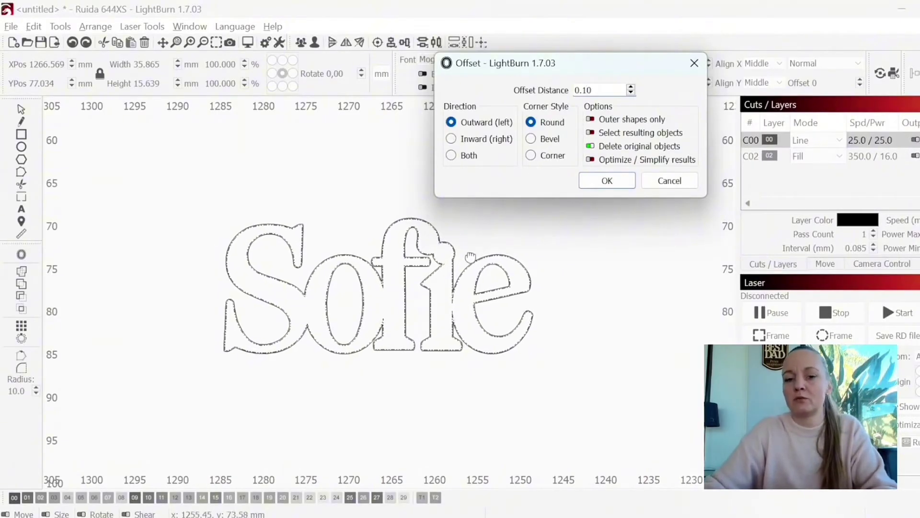
pyautogui.click(603, 183)
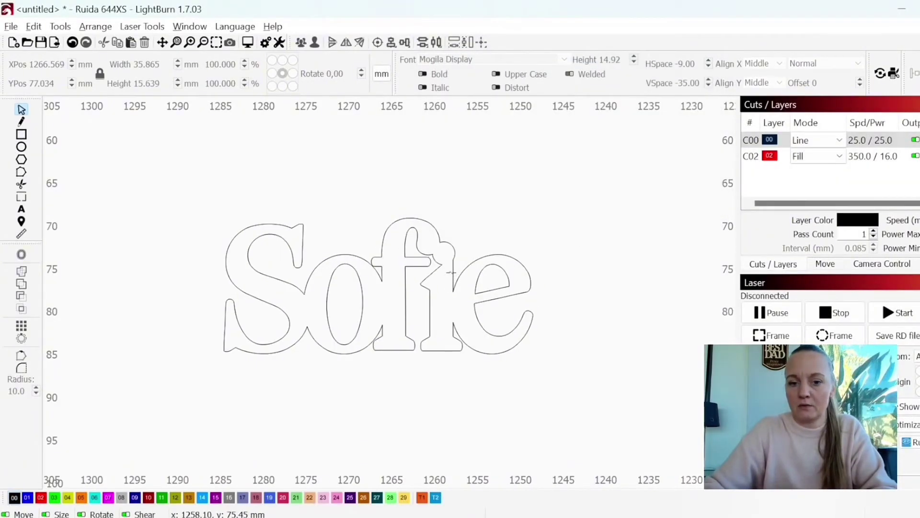
# Type 'Ann' in Mogila Display above the Sofie outline and frame both names in view
pyautogui.scroll(-5, 381, 315)
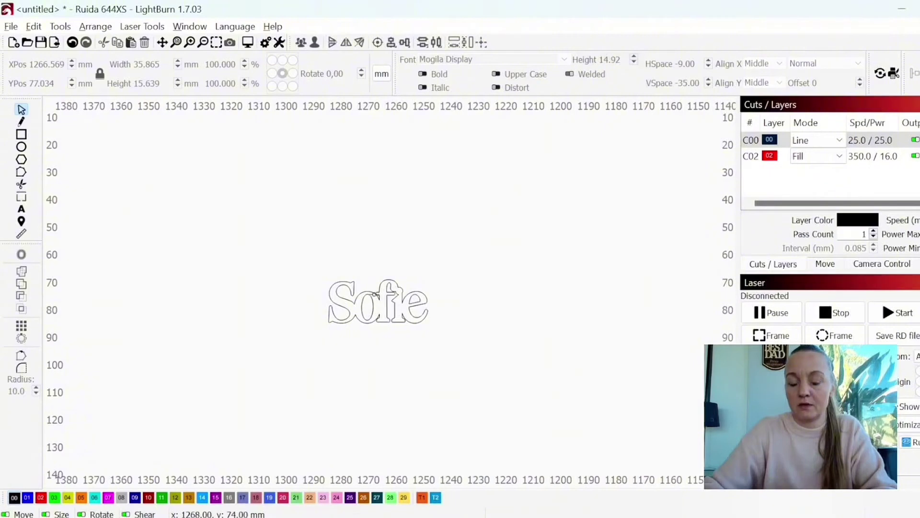
pyautogui.click(378, 301)
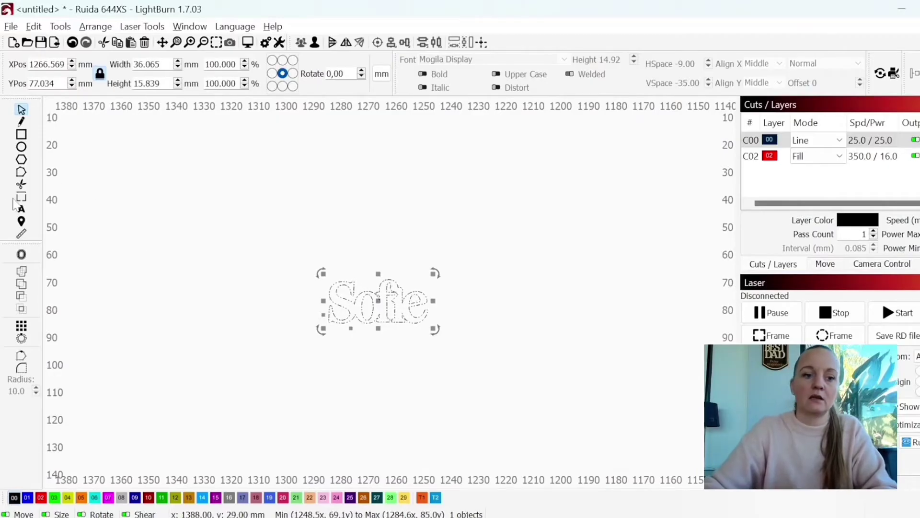
pyautogui.click(28, 208)
pyautogui.click(259, 195)
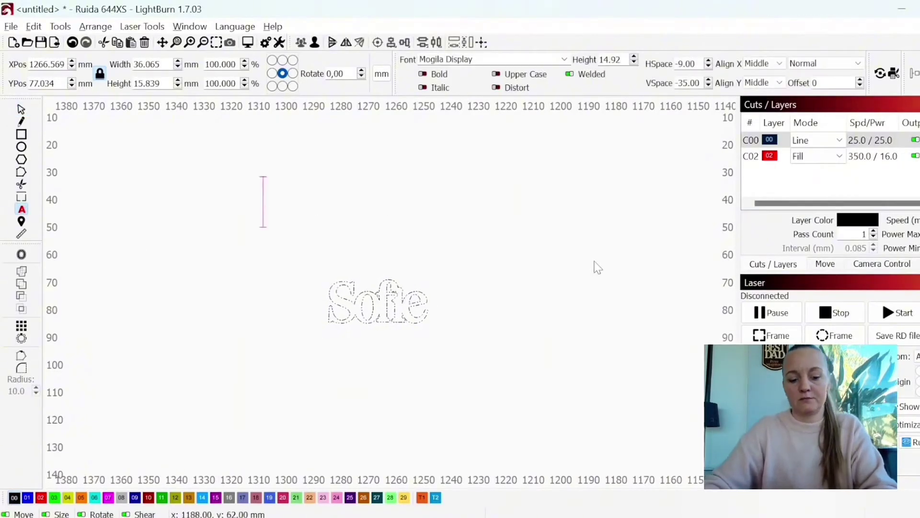
pyautogui.write('Ann')
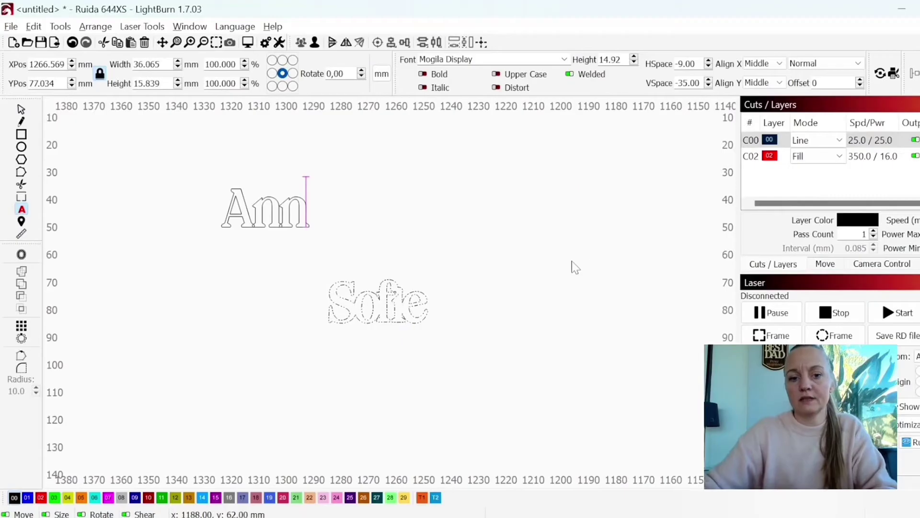
pyautogui.scroll(4, 228, 197)
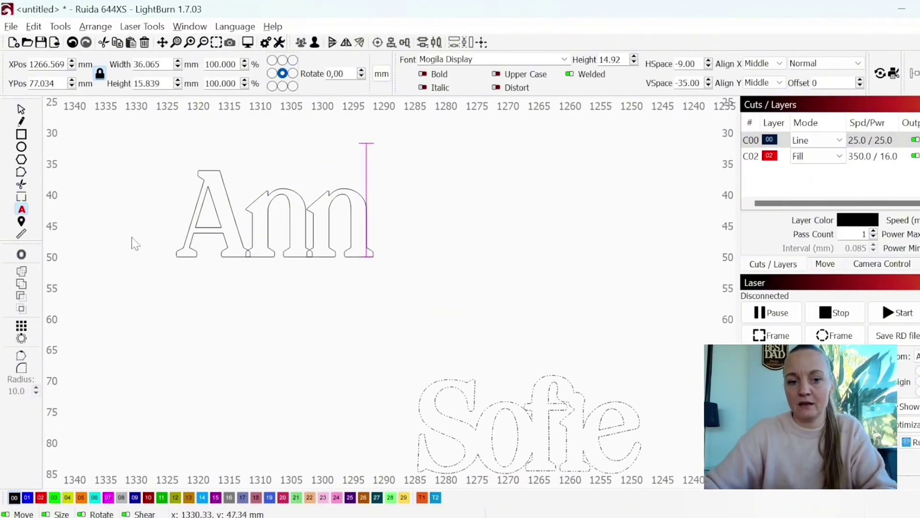
pyautogui.moveTo(224, 207); pyautogui.dragTo(269, 239)
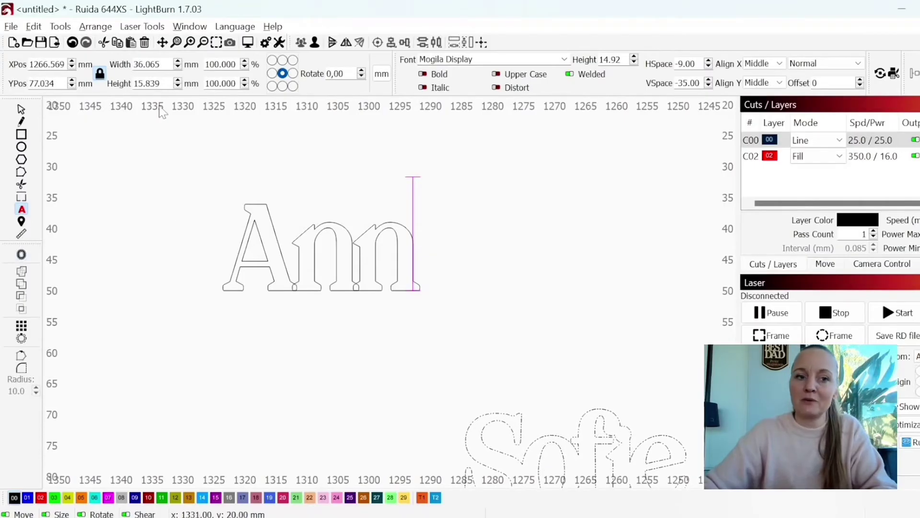
# Try appending a dash to the Ann text, then delete it again
pyautogui.click(21, 109)
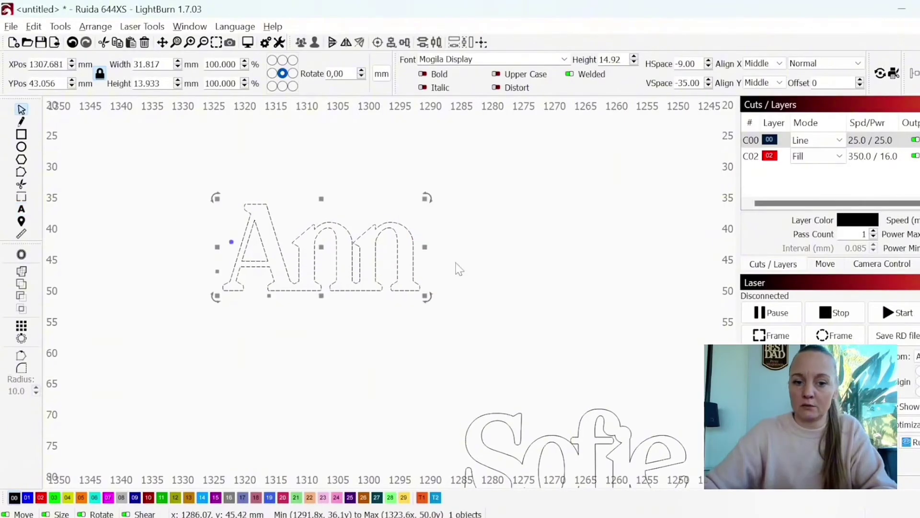
pyautogui.rightClick(364, 261)
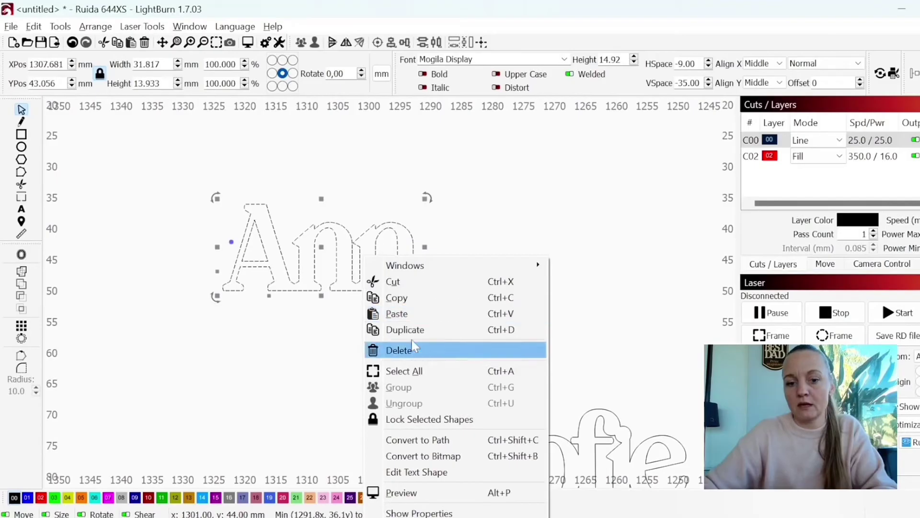
pyautogui.click(415, 246)
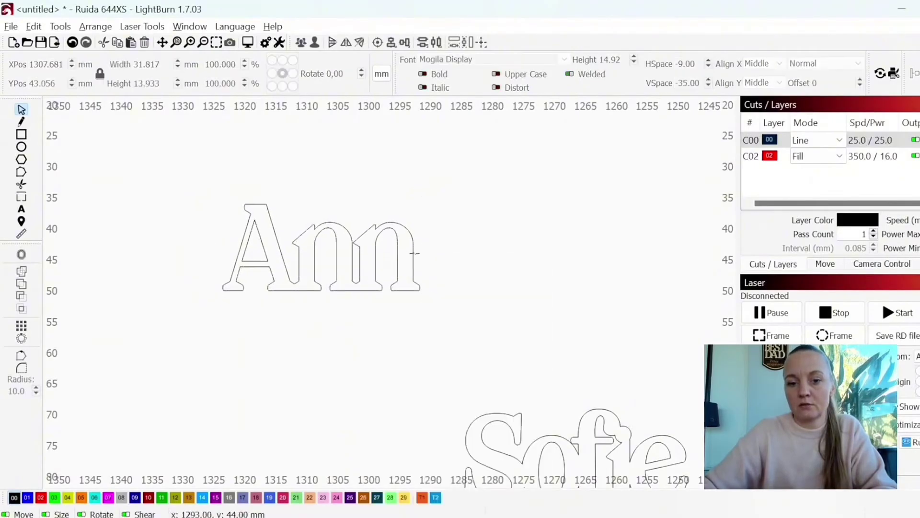
pyautogui.press('t')
pyautogui.click(415, 253)
pyautogui.write('-')
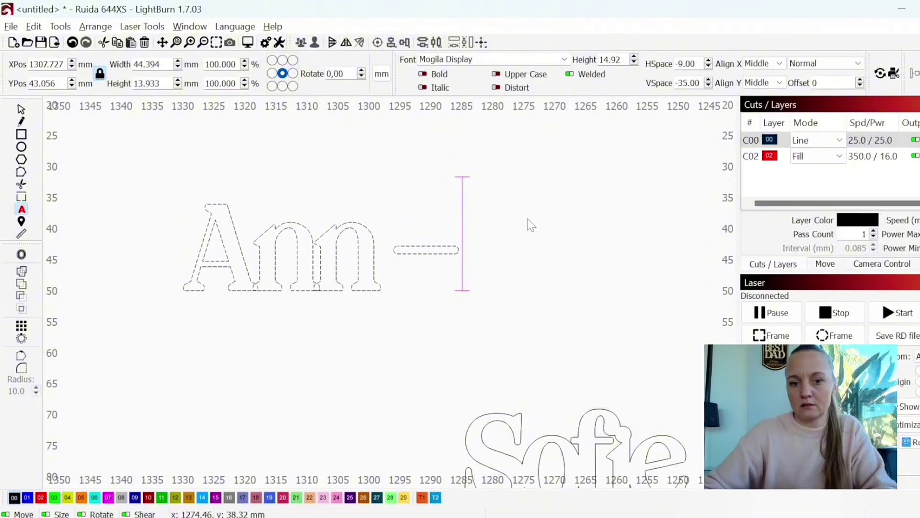
pyautogui.press('BackSpace')
pyautogui.press('BackSpace')
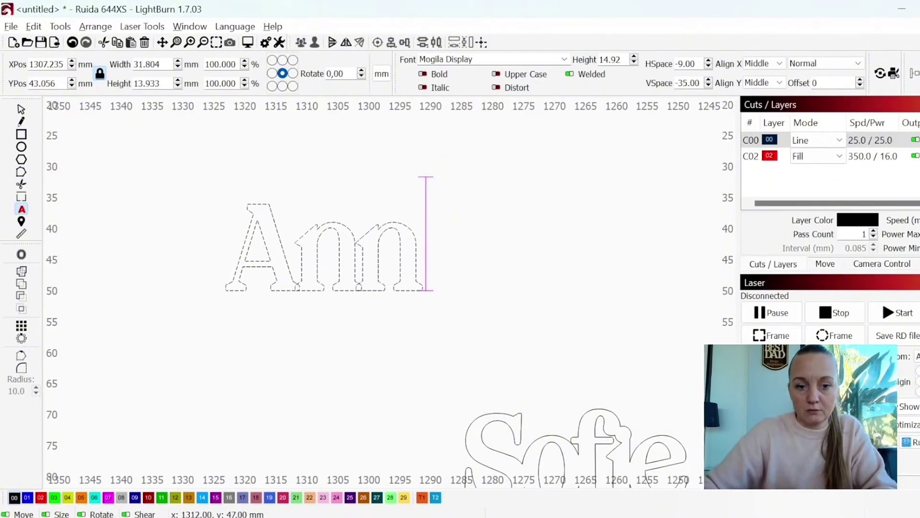
# Convert the Ann text to paths with the right-click Convert to Path option
pyautogui.click(21, 110)
pyautogui.rightClick(337, 210)
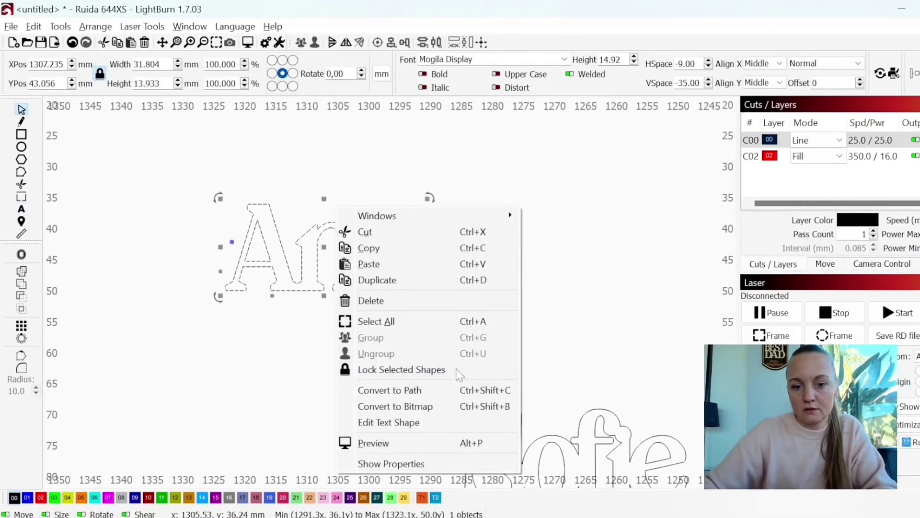
pyautogui.click(424, 394)
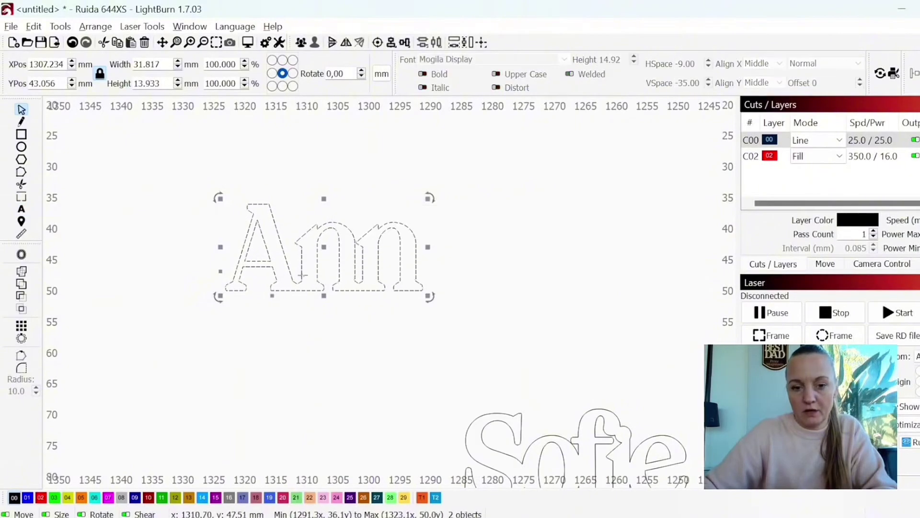
# Apply a 0.10 mm outward, round offset to the Ann outline
pyautogui.click(21, 255)
pyautogui.moveTo(556, 202); pyautogui.dragTo(690, 168)
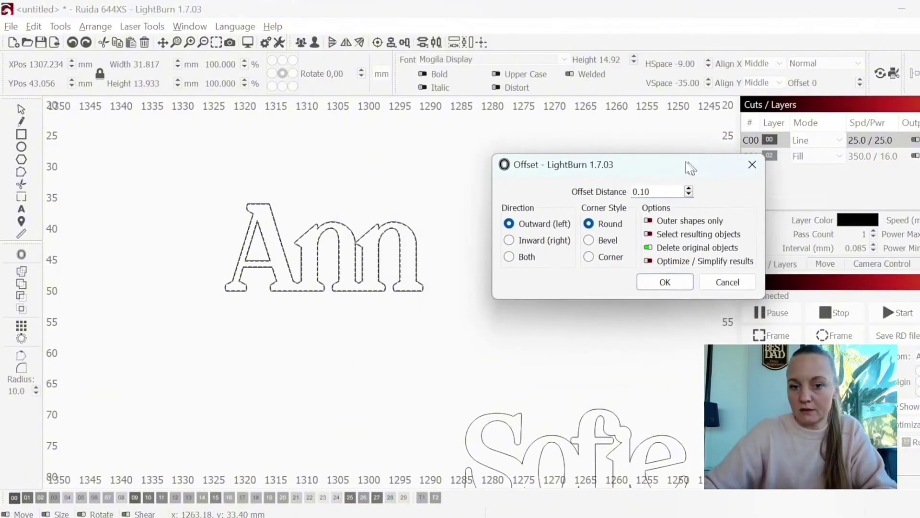
pyautogui.click(662, 281)
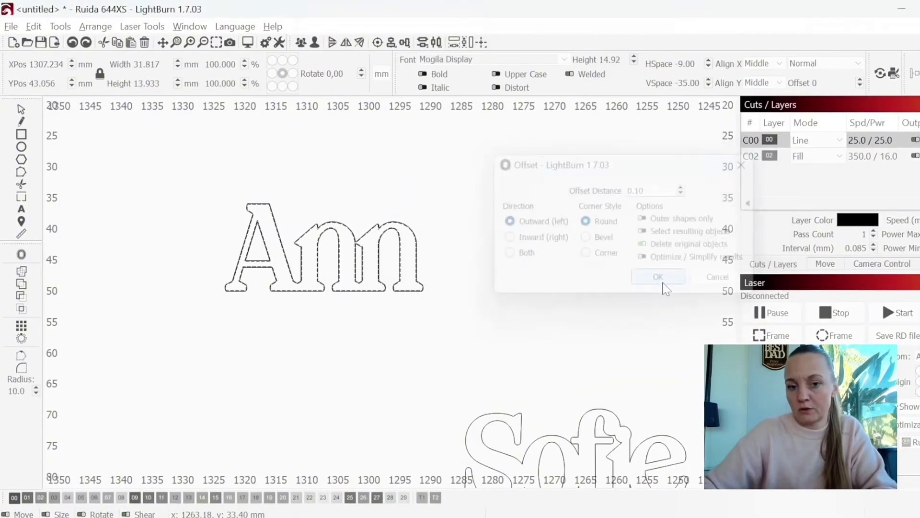
pyautogui.scroll(-3, 425, 202)
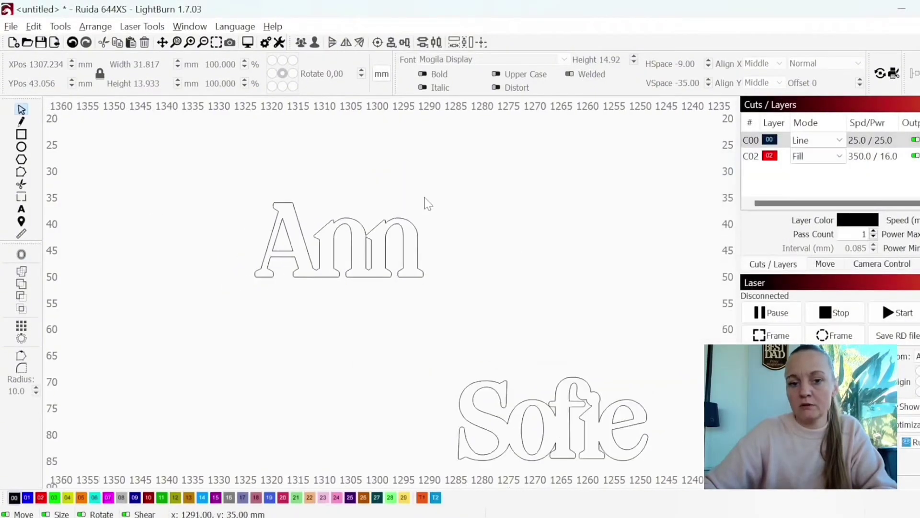
# Move Ann down level with Sofie and nudge it just to Sofie's left
pyautogui.click(422, 242)
pyautogui.moveTo(369, 232); pyautogui.dragTo(494, 359)
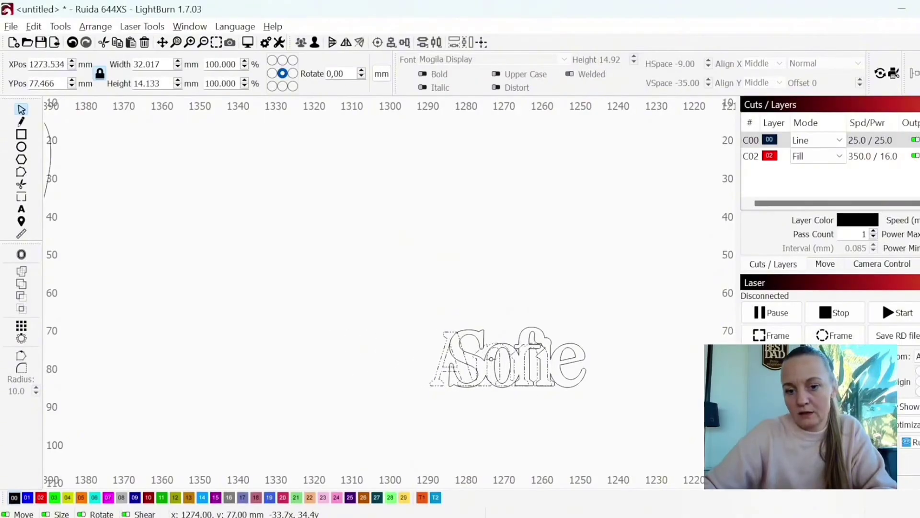
pyautogui.press('Left')
pyautogui.press('Left')
pyautogui.press('Left')
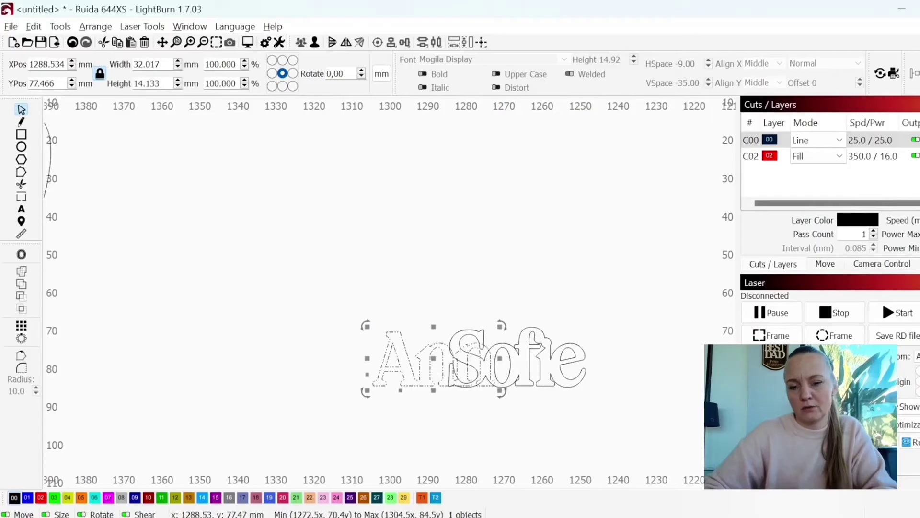
pyautogui.press('Left')
pyautogui.press('Left')
pyautogui.press('Left')
pyautogui.press('Left')
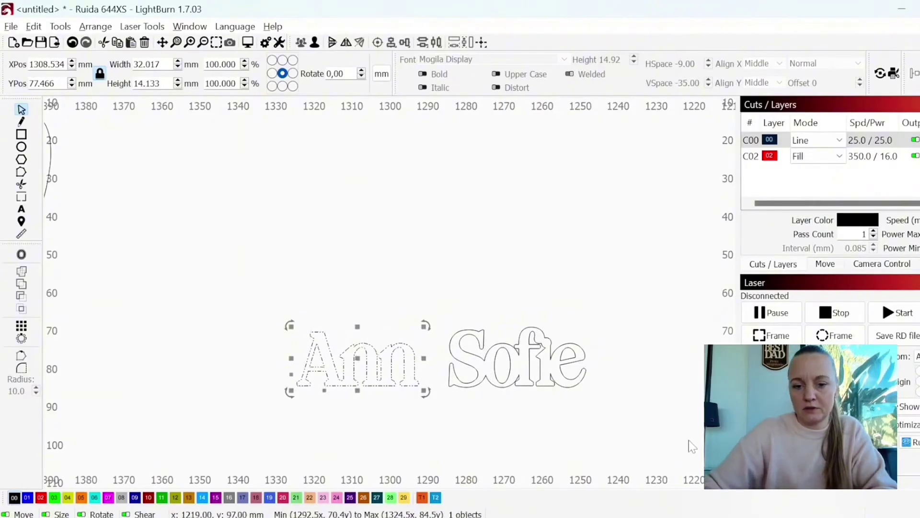
pyautogui.click(374, 248)
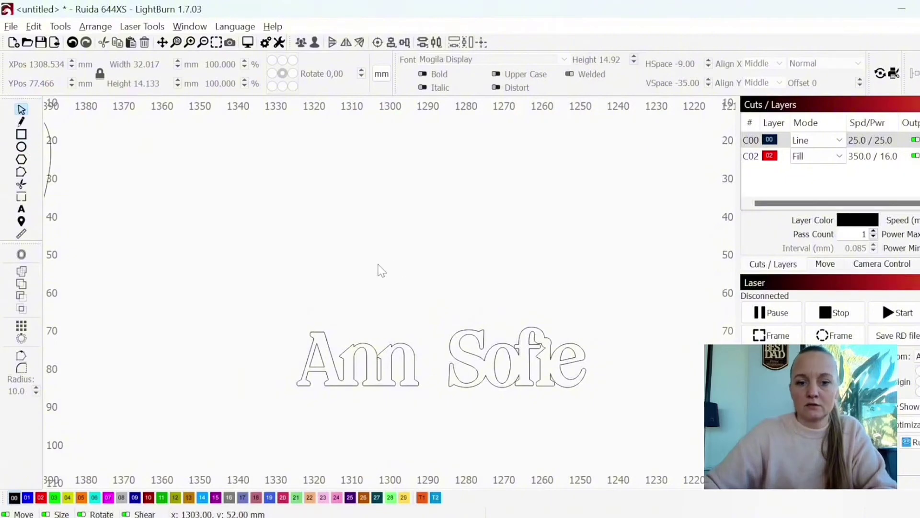
# Type a hyphen, place it between Ann and Sofie, and nudge Ann up to it
pyautogui.scroll(-1, 407, 261)
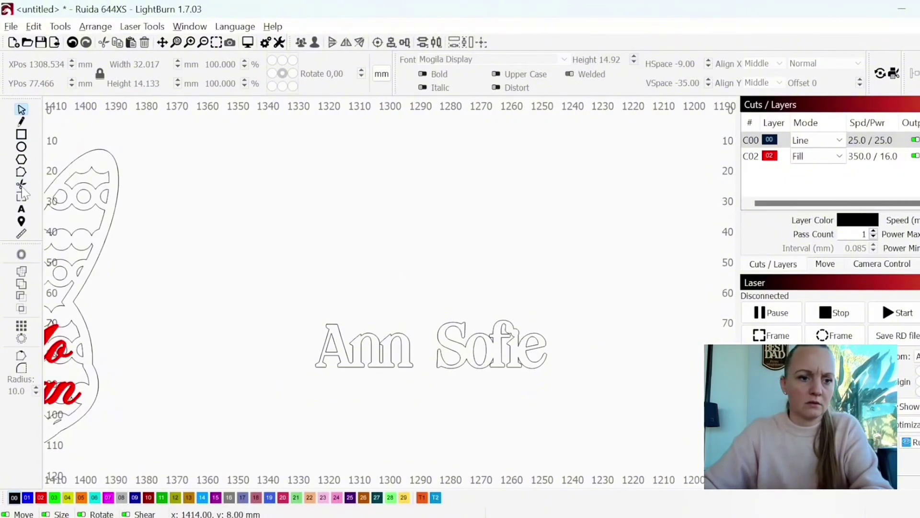
pyautogui.click(21, 211)
pyautogui.click(325, 216)
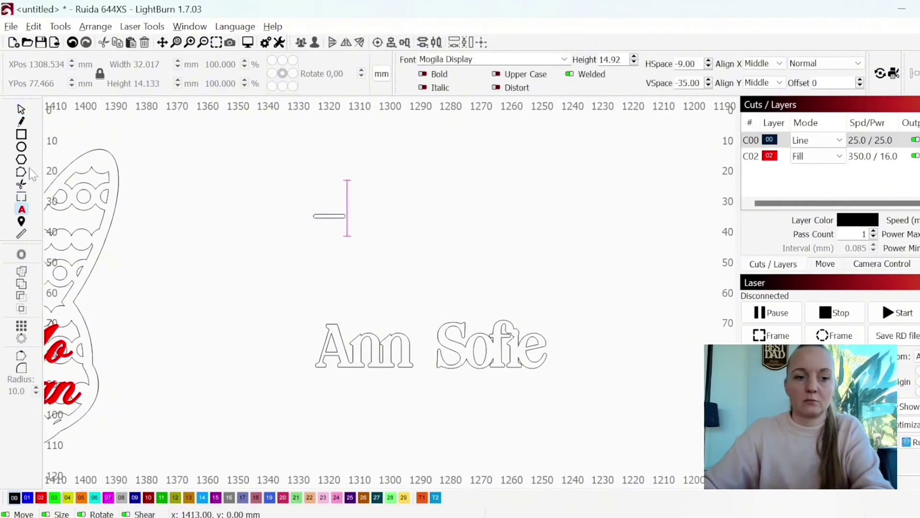
pyautogui.click(21, 110)
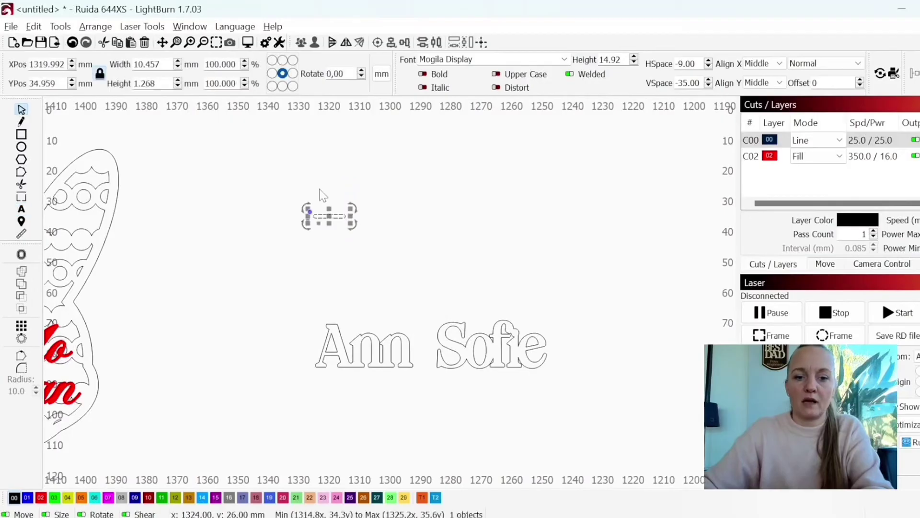
pyautogui.scroll(3, 336, 215)
pyautogui.scroll(-3, 345, 220)
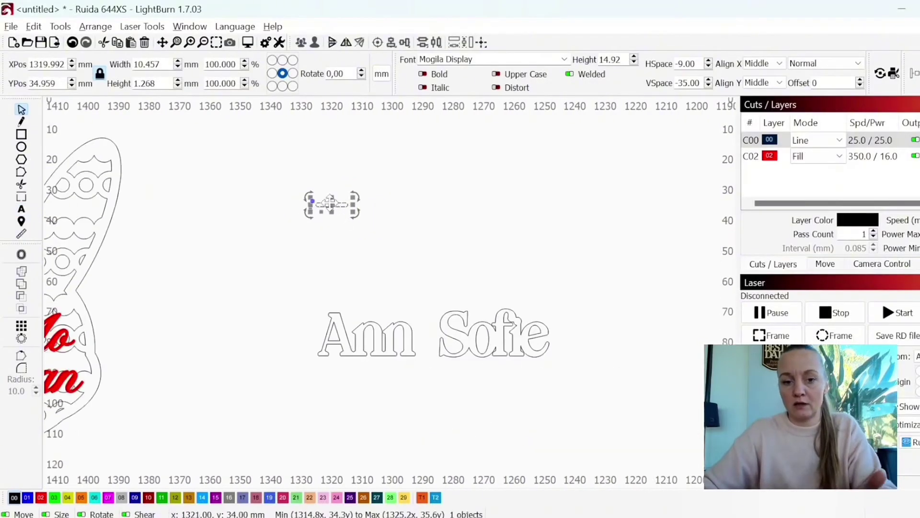
pyautogui.moveTo(333, 211); pyautogui.dragTo(450, 348)
pyautogui.scroll(3, 421, 335)
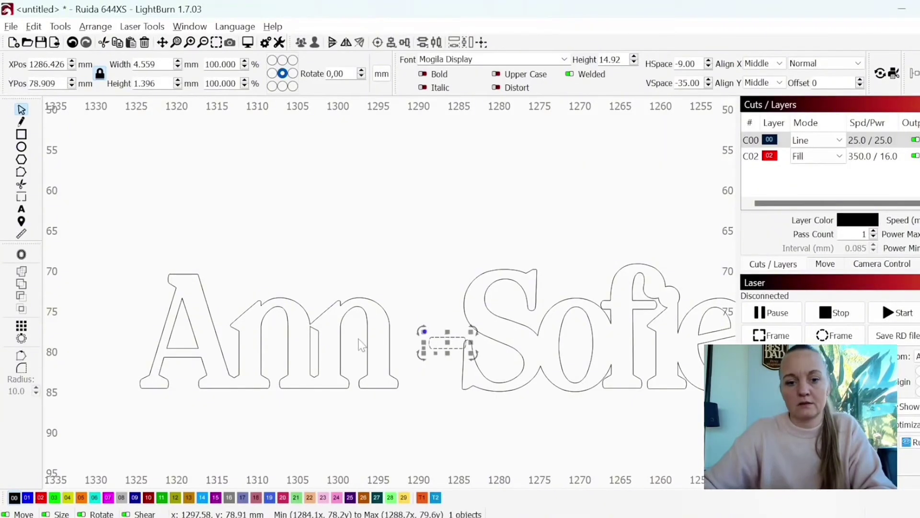
pyautogui.click(388, 342)
pyautogui.press('Right')
pyautogui.press('Right')
pyautogui.press('Right')
pyautogui.press('Right')
pyautogui.press('Right')
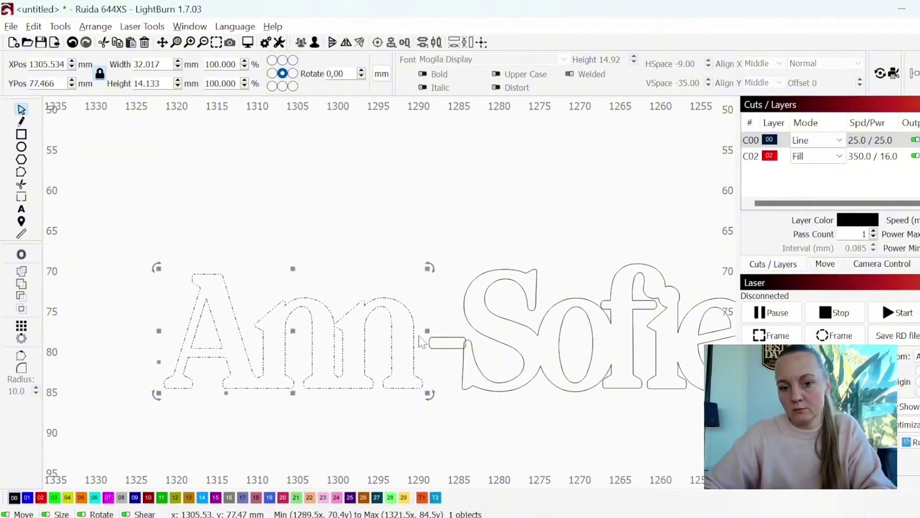
pyautogui.scroll(-4, 394, 313)
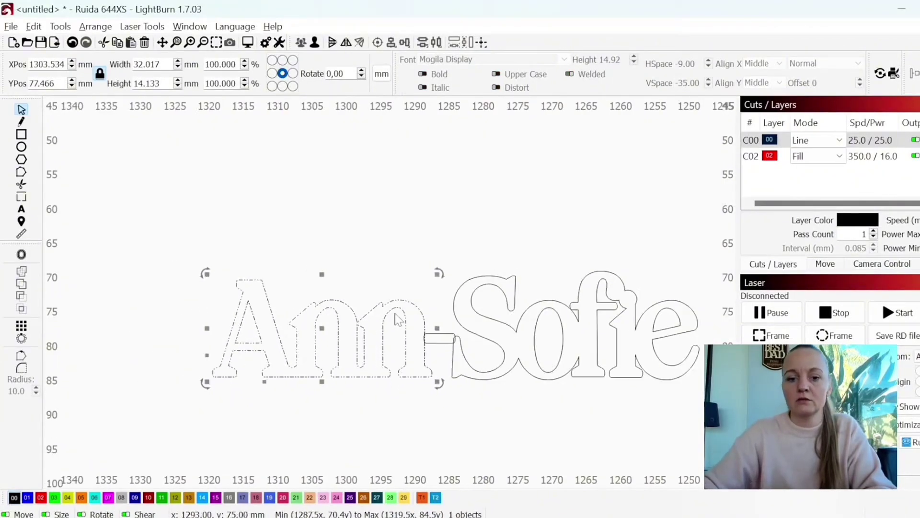
pyautogui.click(316, 290)
# Duplicate Ann, hyphen and Sofie, and weld the copy into one 71 mm outline
pyautogui.moveTo(212, 204); pyautogui.dragTo(600, 398)
pyautogui.scroll(-2, 321, 246)
pyautogui.hotkey('ctrl', 'c')
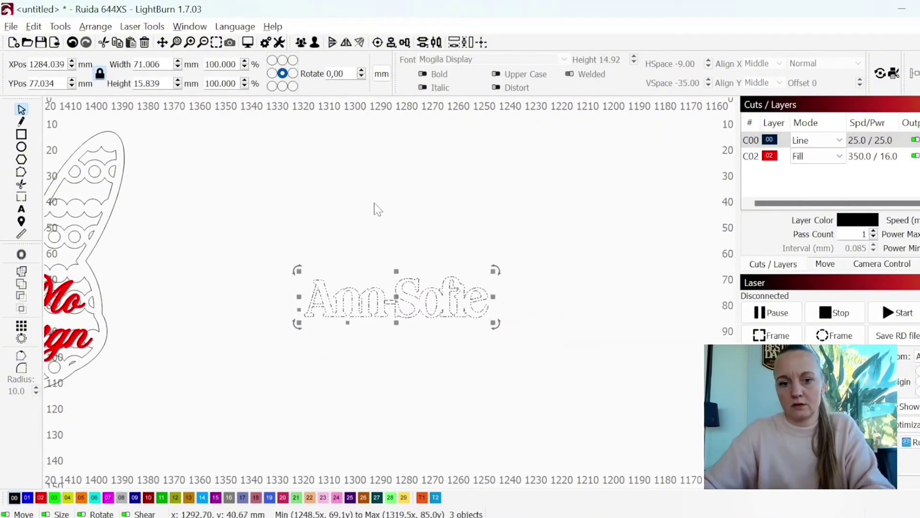
pyautogui.hotkey('ctrl', 'v')
pyautogui.click(21, 271)
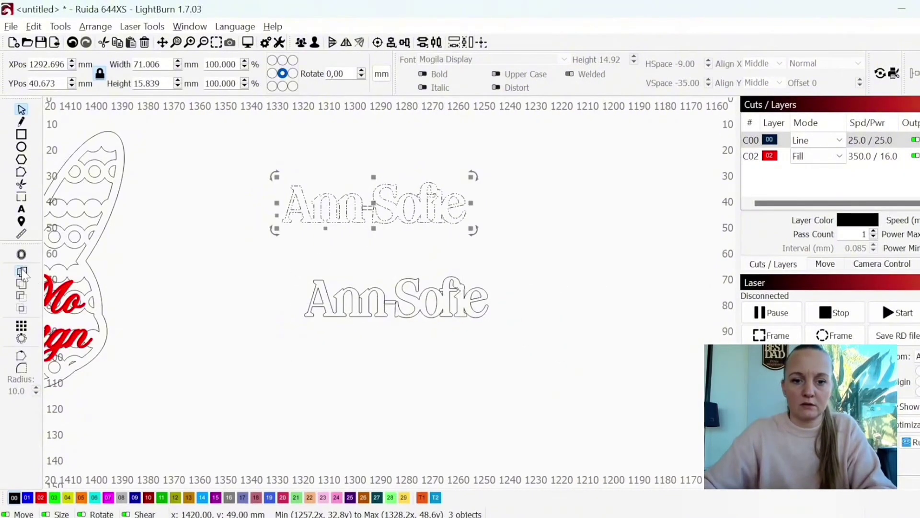
pyautogui.scroll(3, 401, 199)
pyautogui.click(374, 325)
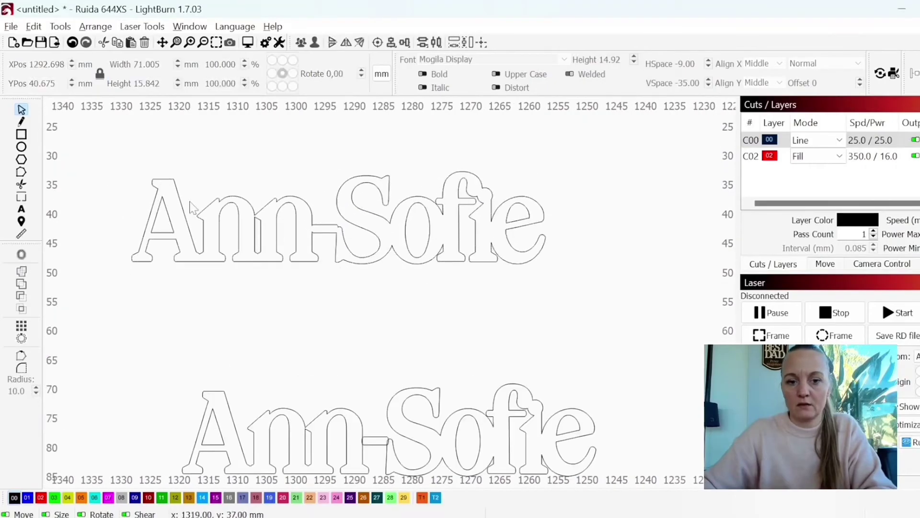
pyautogui.scroll(3, 239, 377)
pyautogui.hscroll(-2, 239, 377)
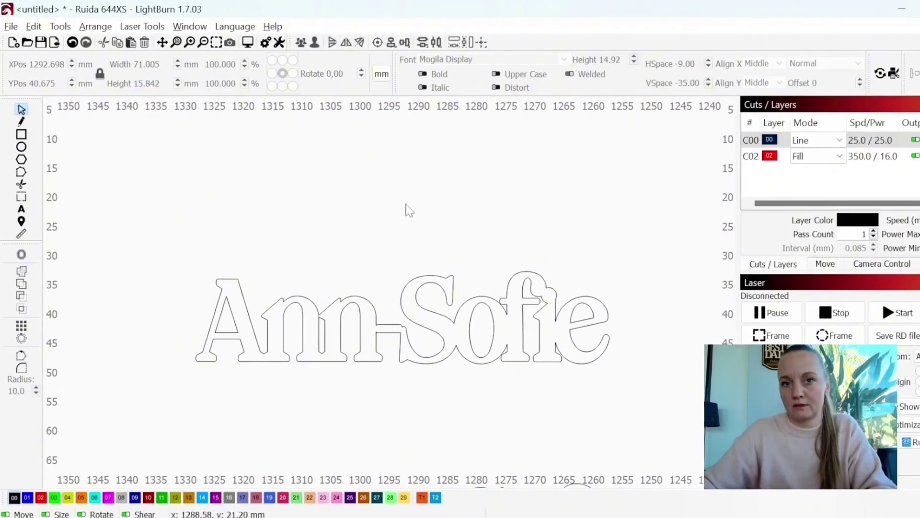
pyautogui.scroll(-5, 397, 251)
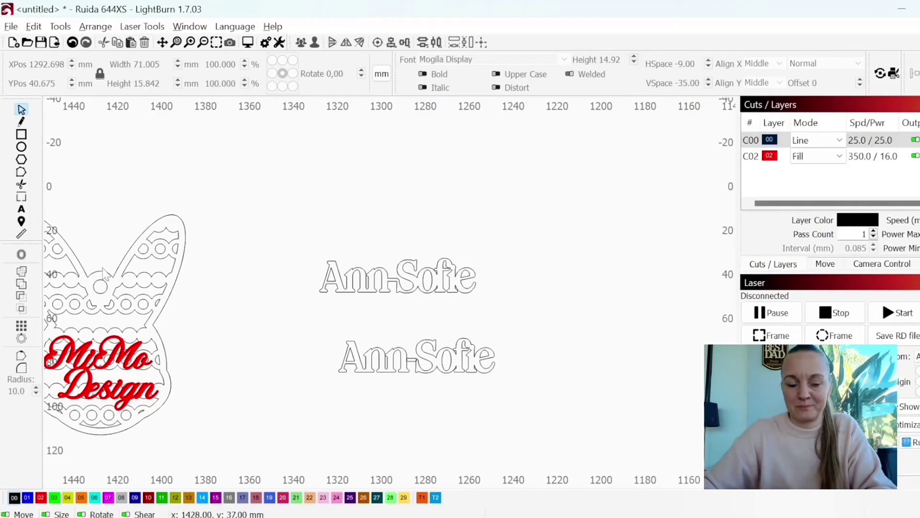
pyautogui.scroll(-1, 319, 270)
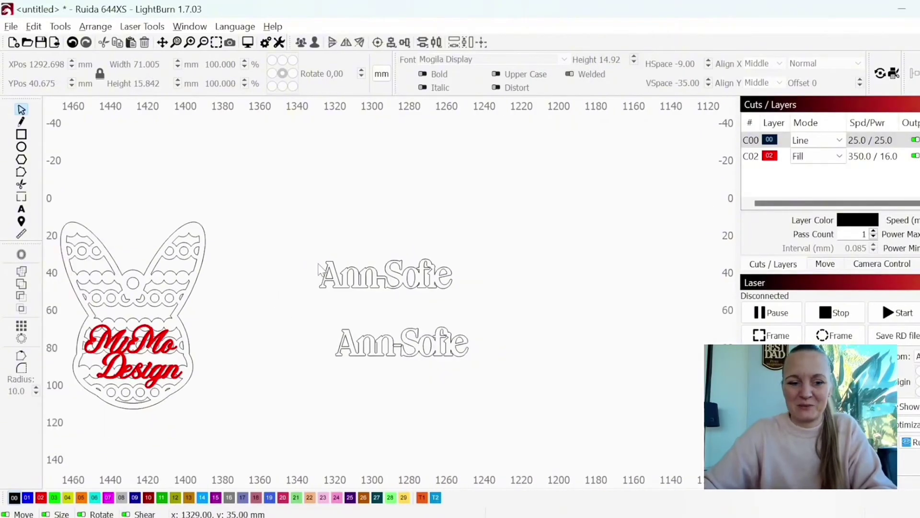
# Paste a heart, shrink it to about 10 mm wide, and set it on the lower hyphen
pyautogui.scroll(2, 427, 343)
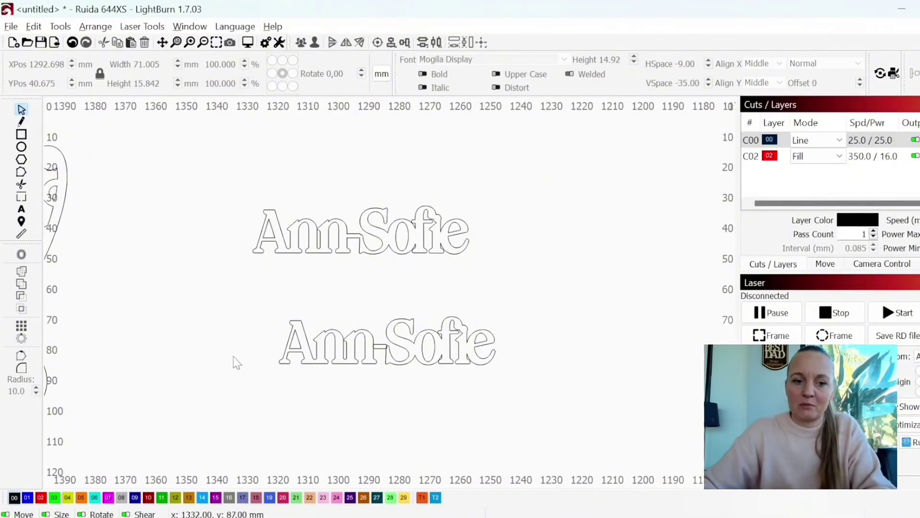
pyautogui.scroll(-1, 263, 277)
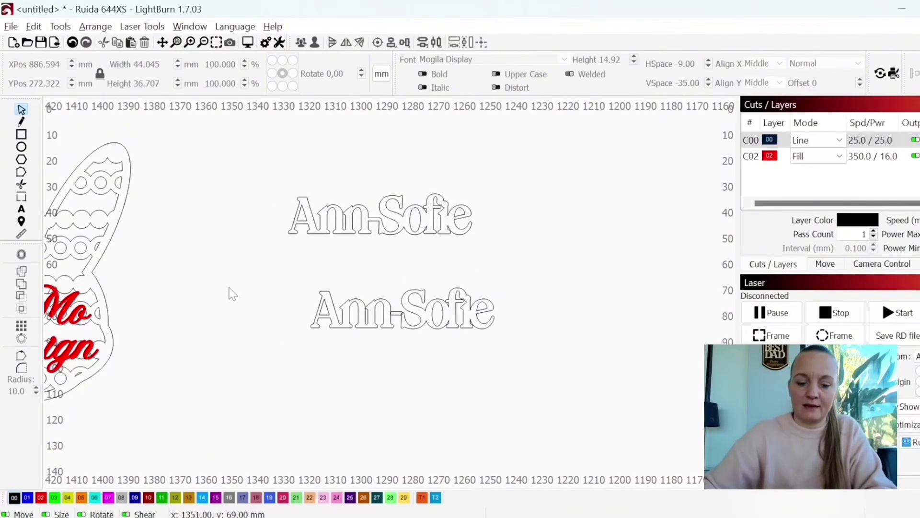
pyautogui.hotkey('ctrl', 'v')
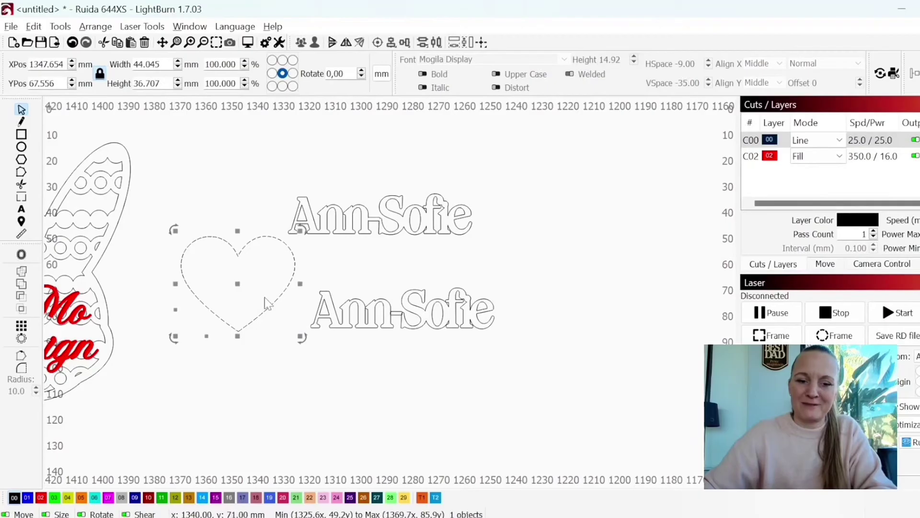
pyautogui.moveTo(301, 230); pyautogui.dragTo(215, 309)
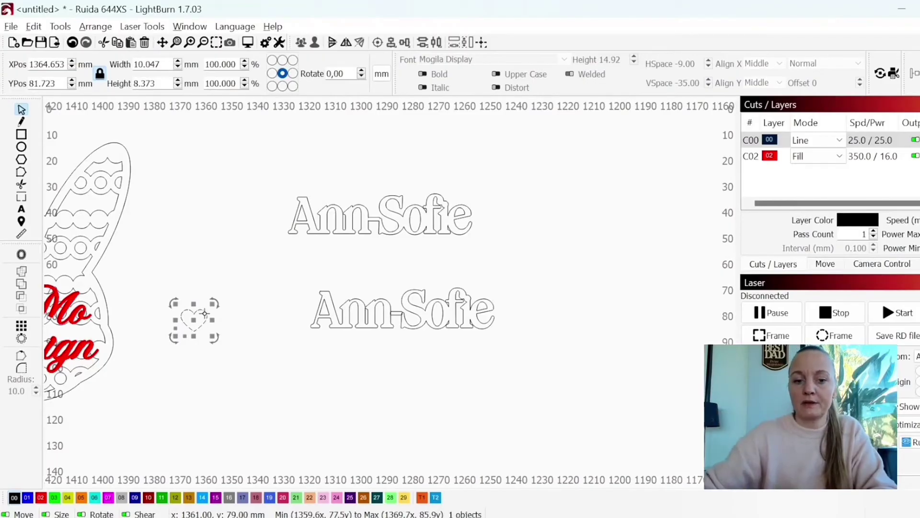
pyautogui.moveTo(220, 318); pyautogui.dragTo(320, 313)
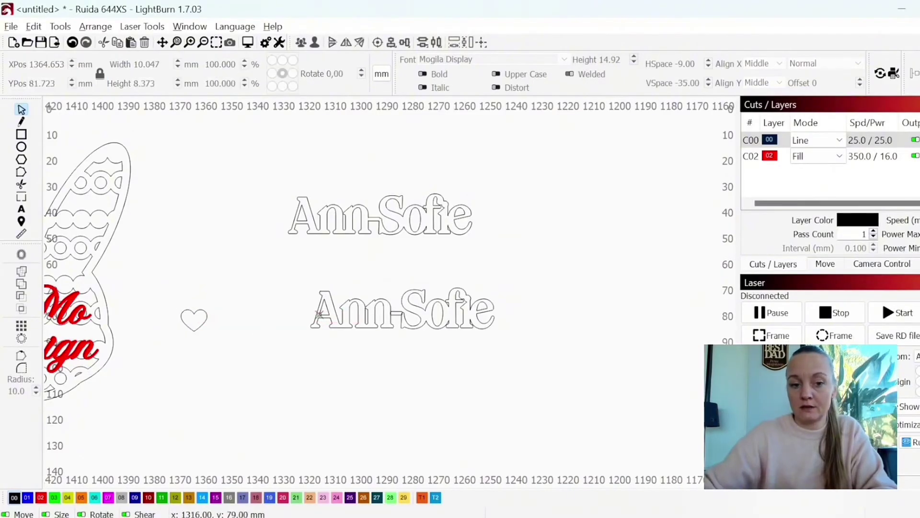
pyautogui.click(196, 322)
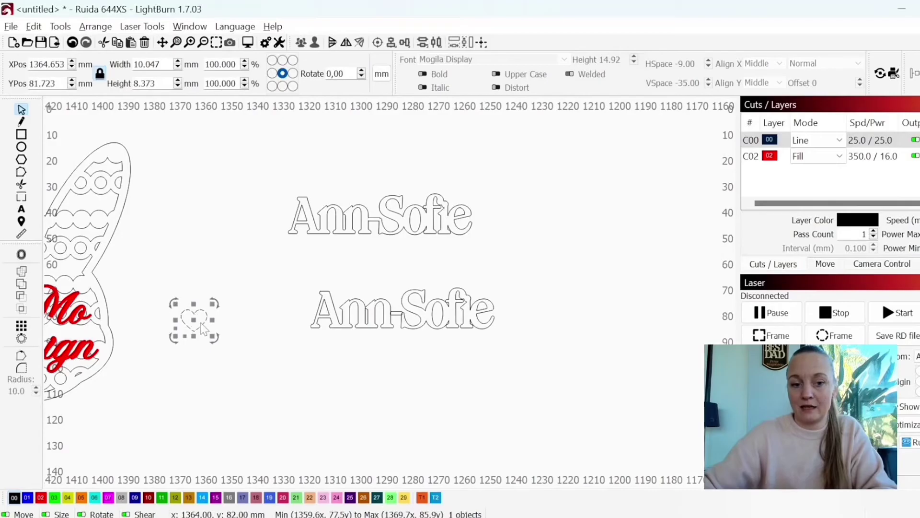
pyautogui.moveTo(202, 328); pyautogui.dragTo(401, 295)
pyautogui.scroll(3, 392, 313)
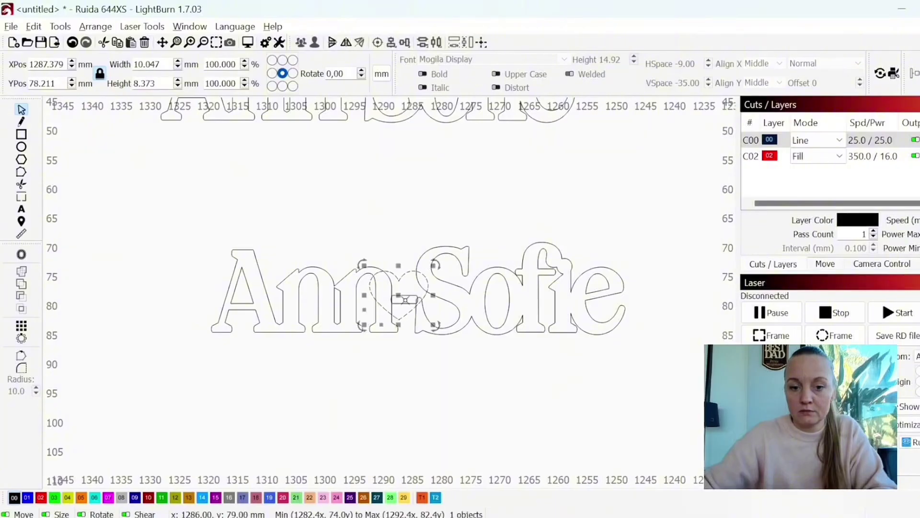
# Nudge Ann and Sofie apart by about 1 mm to make room for the heart
pyautogui.click(404, 299)
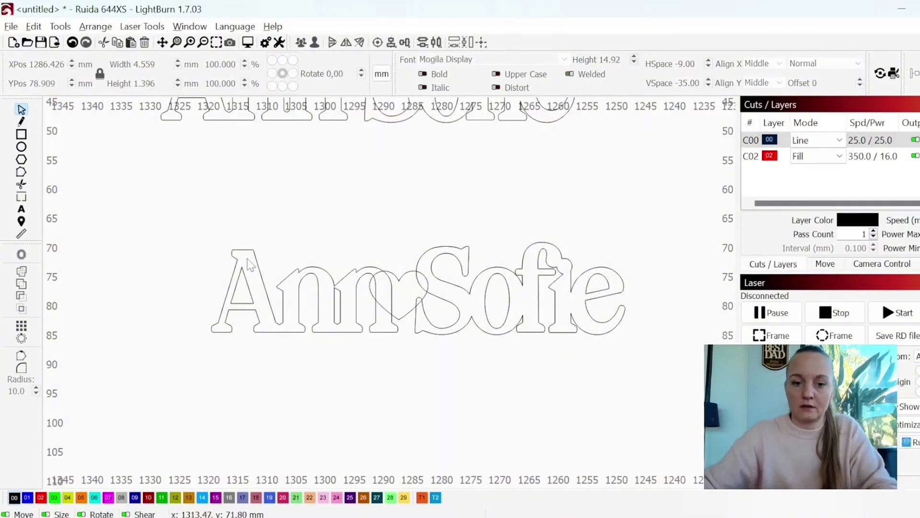
pyautogui.moveTo(198, 233); pyautogui.dragTo(410, 389)
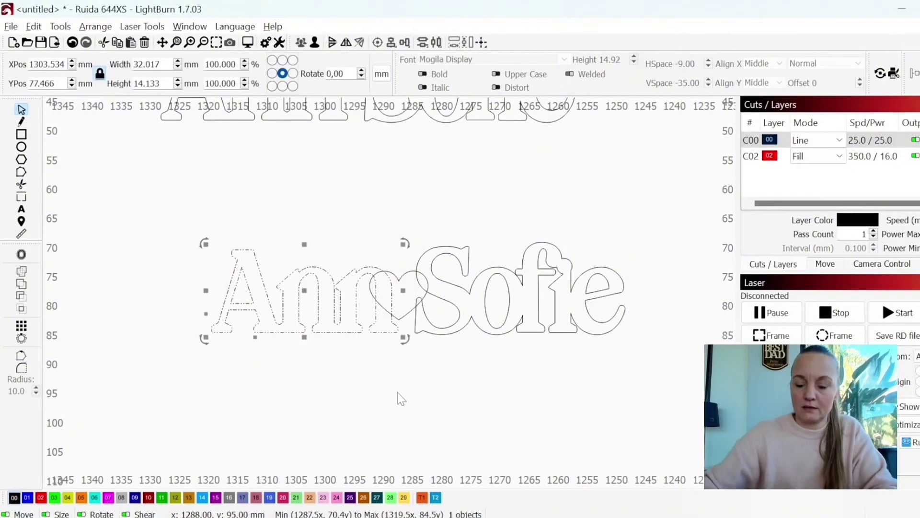
pyautogui.press('Left')
pyautogui.press('Left')
pyautogui.press('Left')
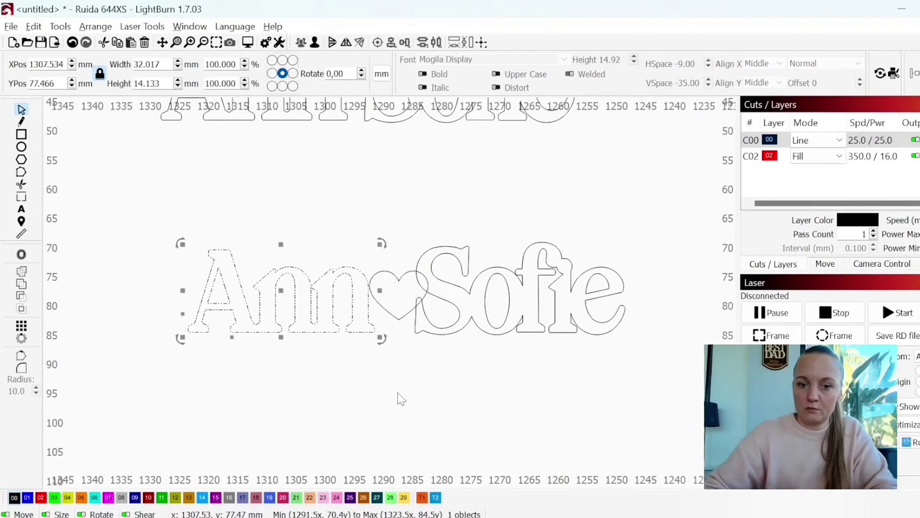
pyautogui.press('Right')
pyautogui.moveTo(399, 221); pyautogui.dragTo(685, 402)
pyautogui.press('Right')
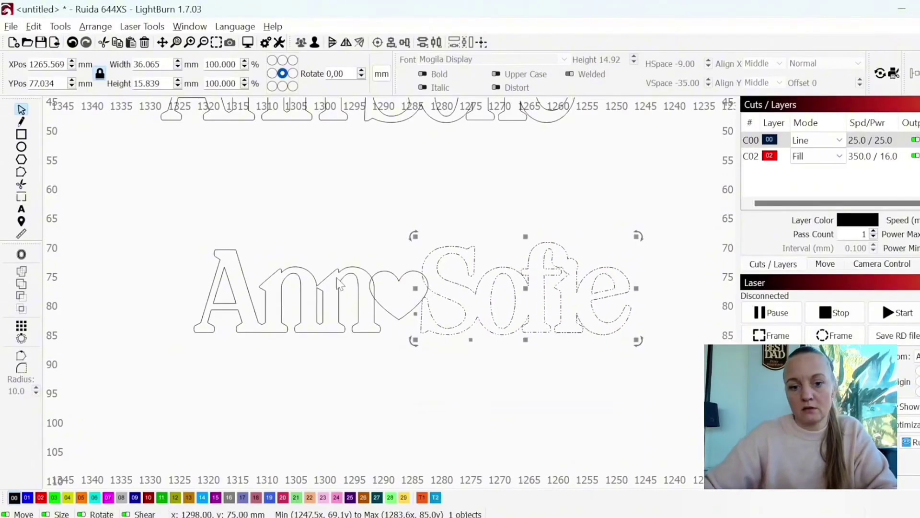
pyautogui.scroll(-1, 337, 275)
pyautogui.press('Escape')
# Shrink the heart slightly, tilt it about 12 degrees, and center it between the names
pyautogui.click(389, 314)
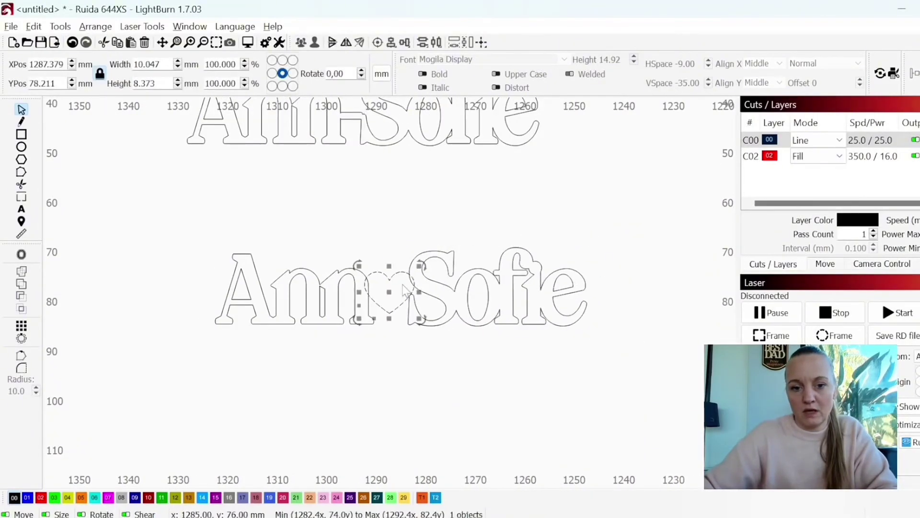
pyautogui.scroll(1, 420, 251)
pyautogui.moveTo(431, 254); pyautogui.dragTo(416, 267)
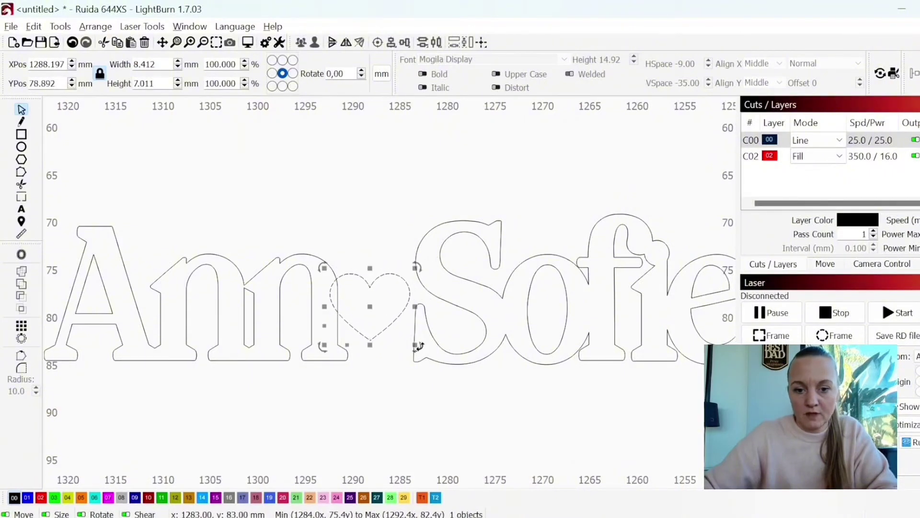
pyautogui.moveTo(417, 345); pyautogui.dragTo(430, 341)
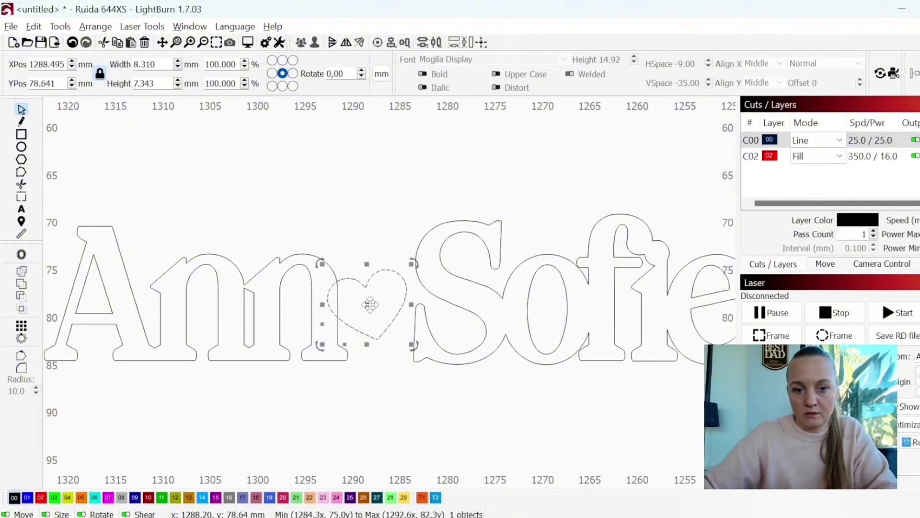
pyautogui.moveTo(371, 311); pyautogui.dragTo(384, 300)
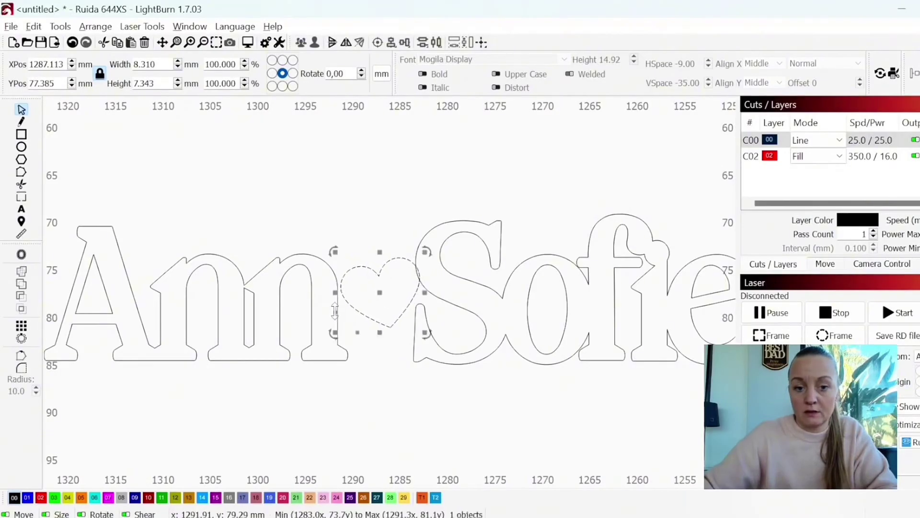
pyautogui.click(340, 305)
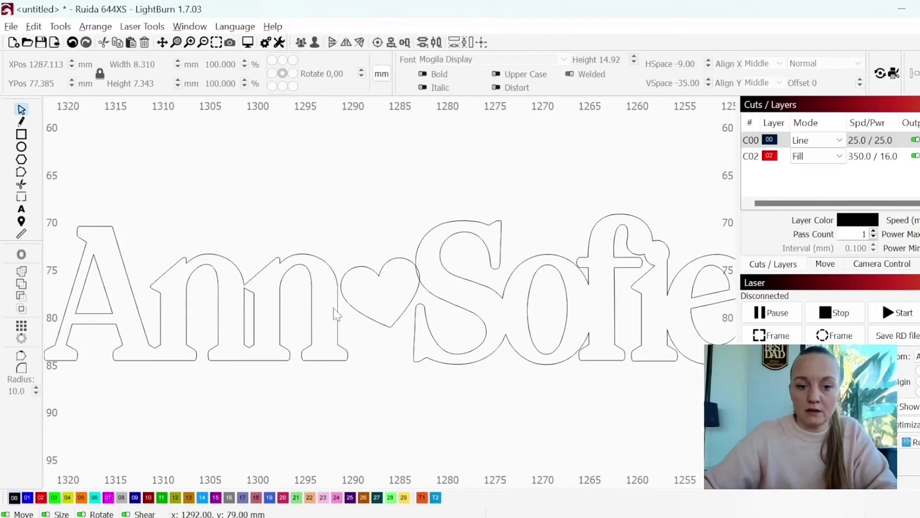
# Nudge Ann 1 mm closer, shrink the heart to 8 mm, and weld names and heart together
pyautogui.click(337, 307)
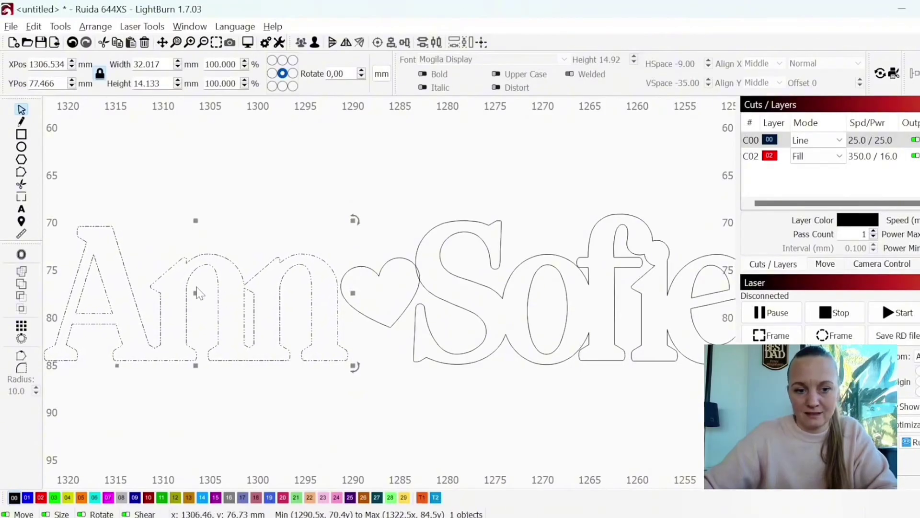
pyautogui.press('Right')
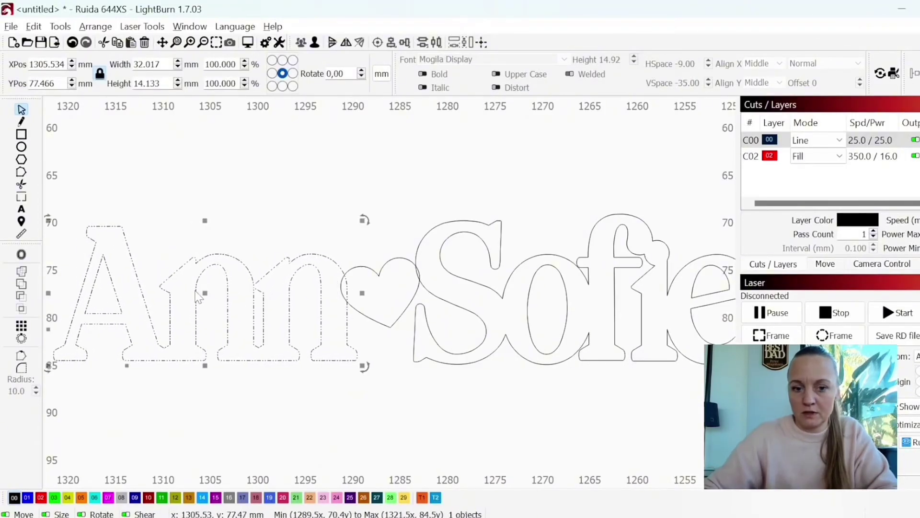
pyautogui.click(350, 304)
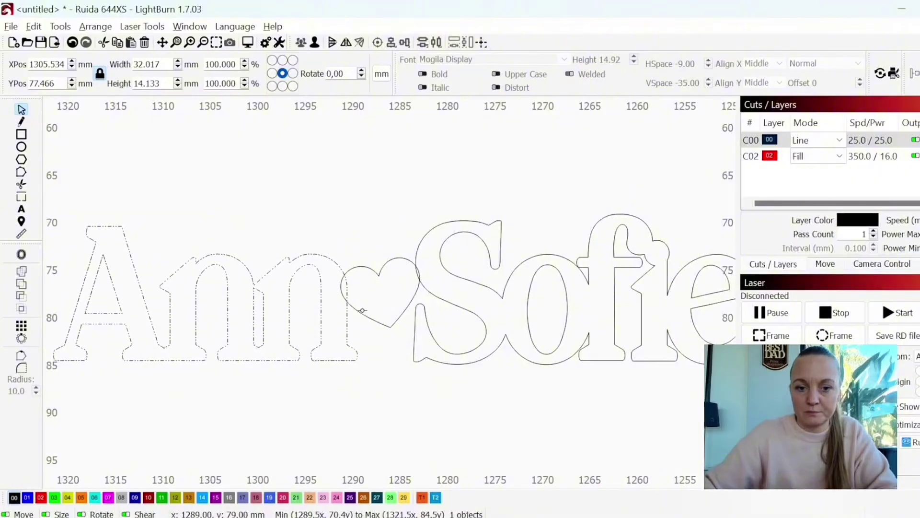
pyautogui.click(350, 303)
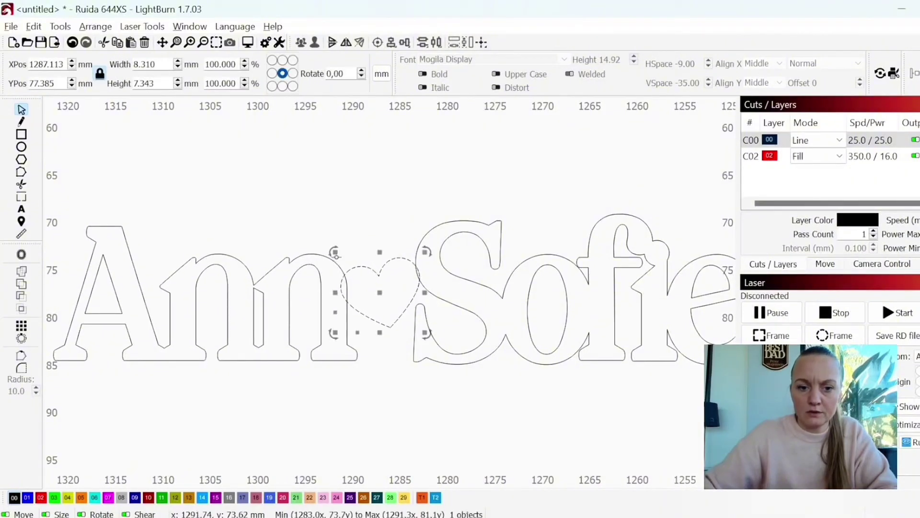
pyautogui.moveTo(334, 332); pyautogui.dragTo(343, 328)
pyautogui.scroll(-4, 343, 328)
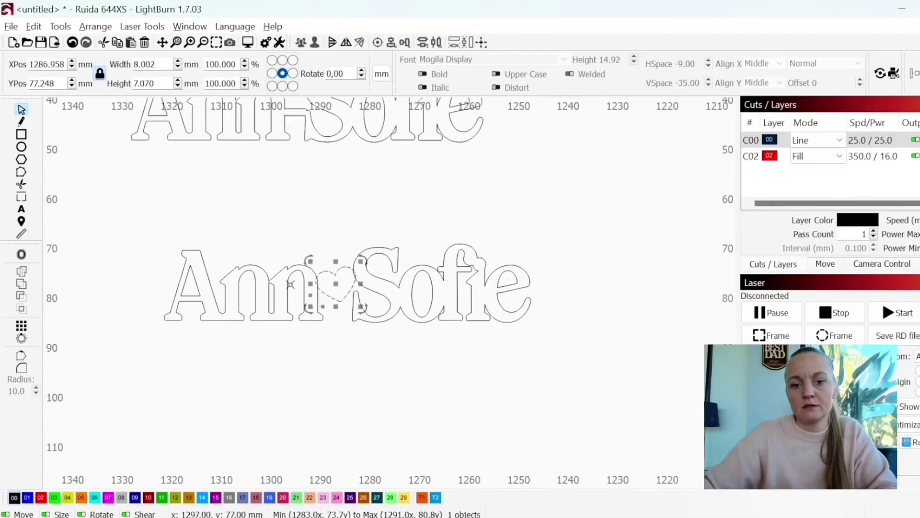
pyautogui.click(288, 374)
pyautogui.moveTo(132, 221); pyautogui.dragTo(618, 389)
pyautogui.click(21, 272)
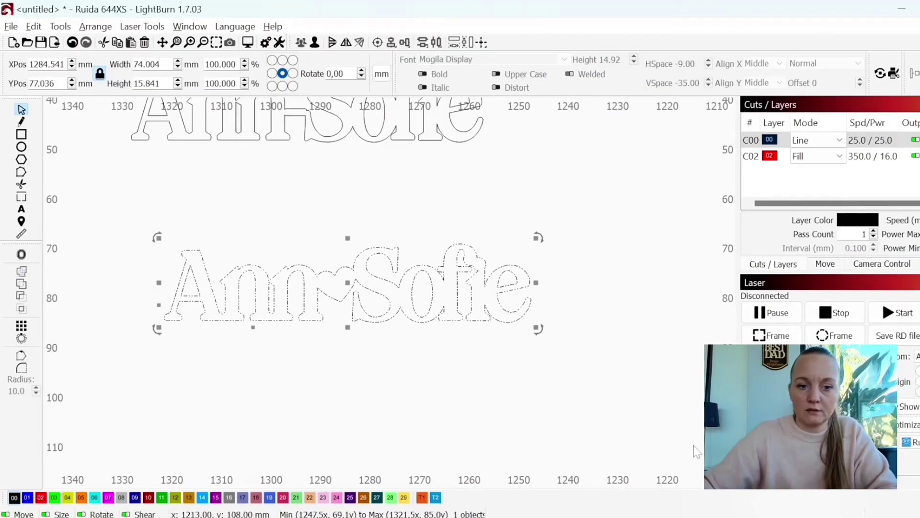
# Scale the welded Ann-Sofie proportionally to 100 mm wide (21.406 mm tall)
pyautogui.click(353, 386)
pyautogui.scroll(-2, 297, 322)
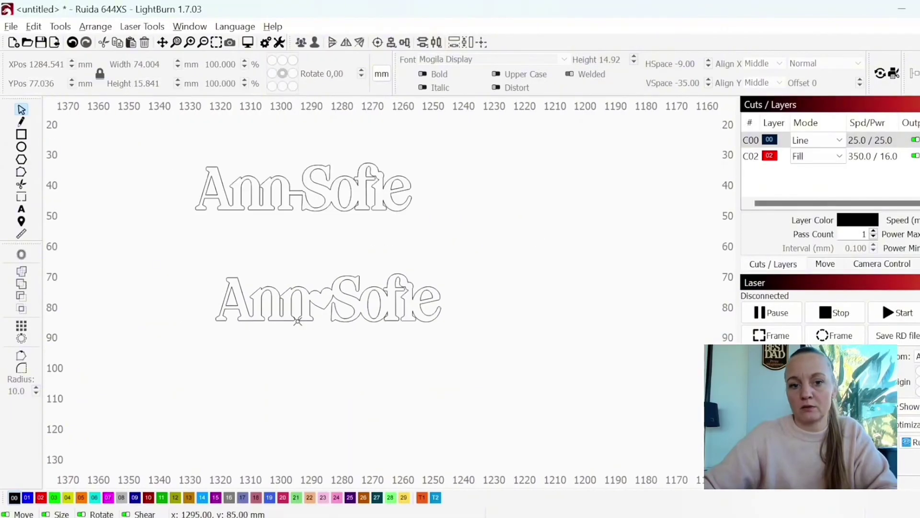
pyautogui.click(293, 312)
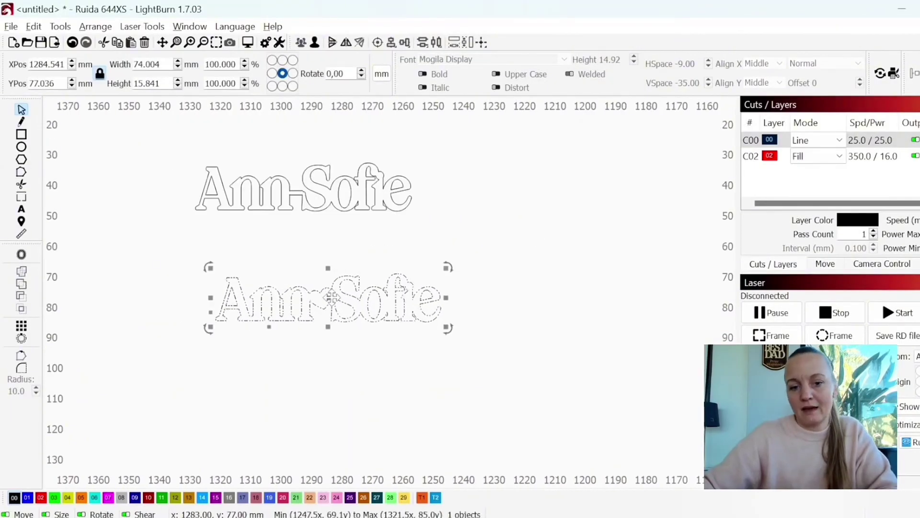
pyautogui.moveTo(325, 297); pyautogui.dragTo(309, 249)
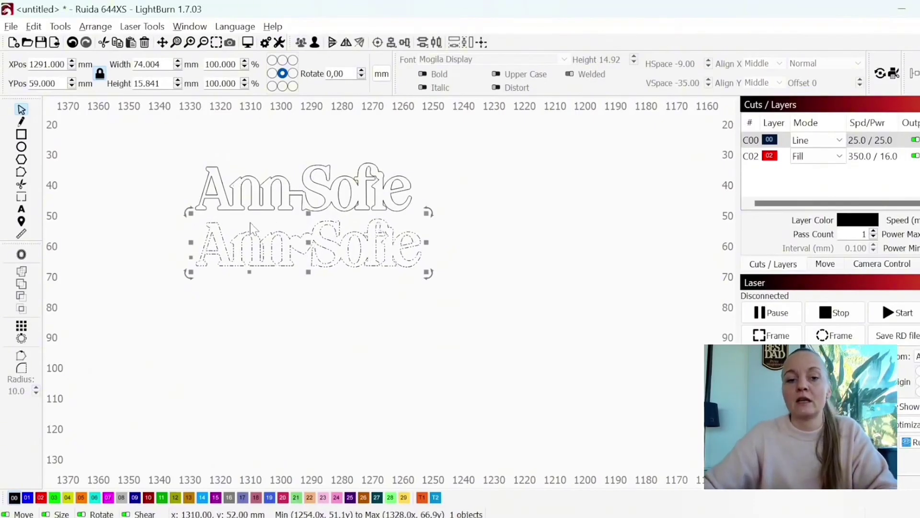
pyautogui.moveTo(311, 248); pyautogui.dragTo(342, 300)
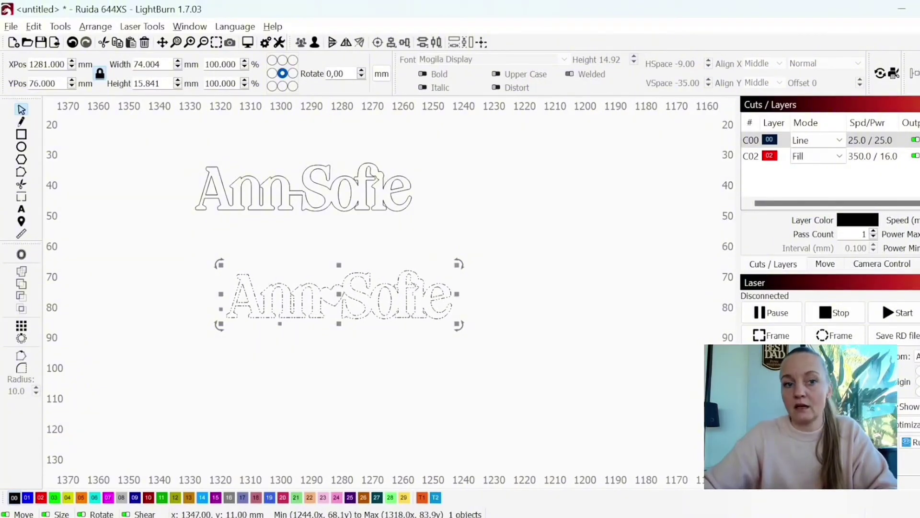
pyautogui.moveTo(160, 64); pyautogui.dragTo(130, 64)
pyautogui.write('1')
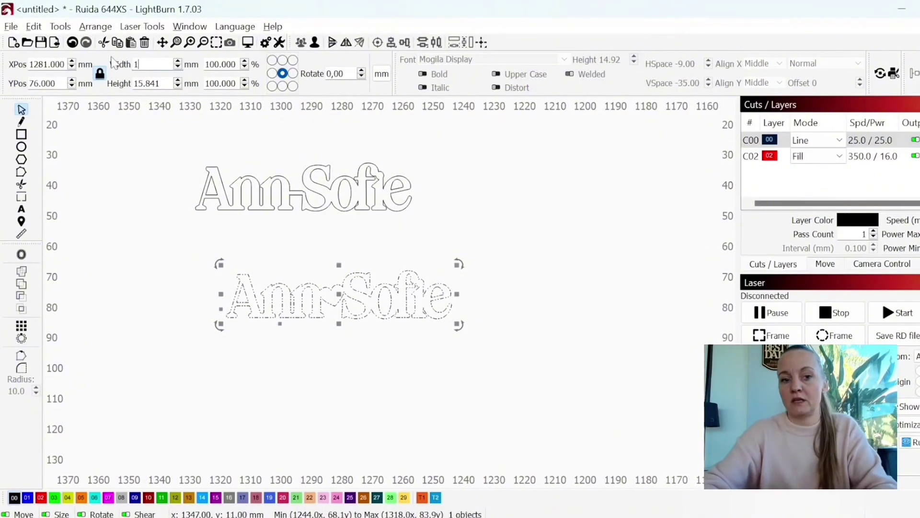
pyautogui.write('00')
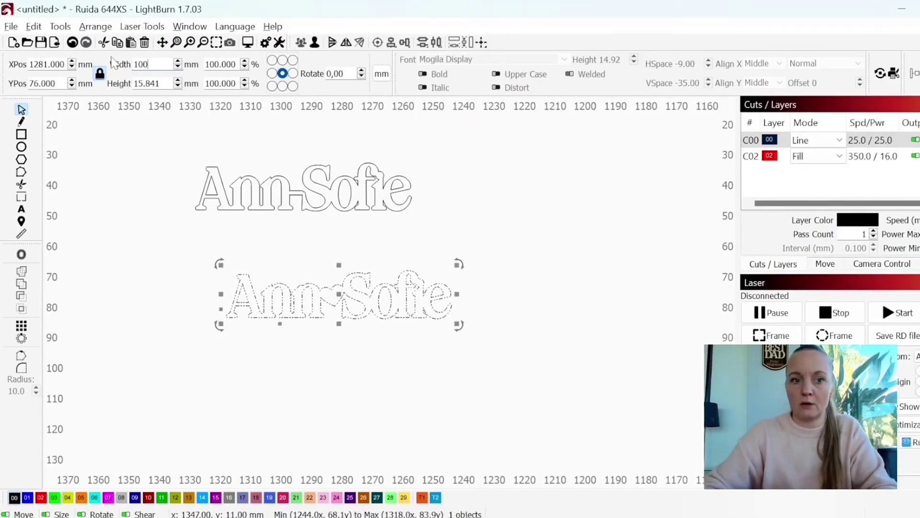
pyautogui.press('Return')
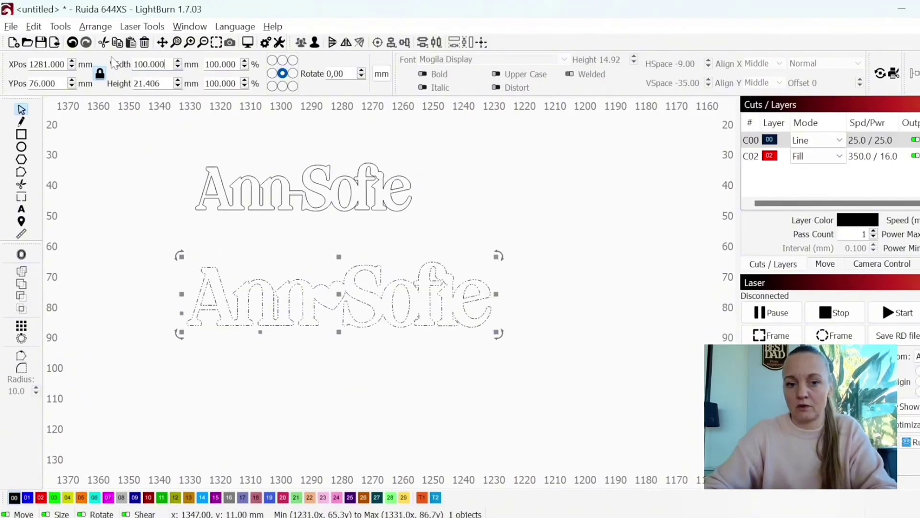
pyautogui.scroll(-4, 343, 348)
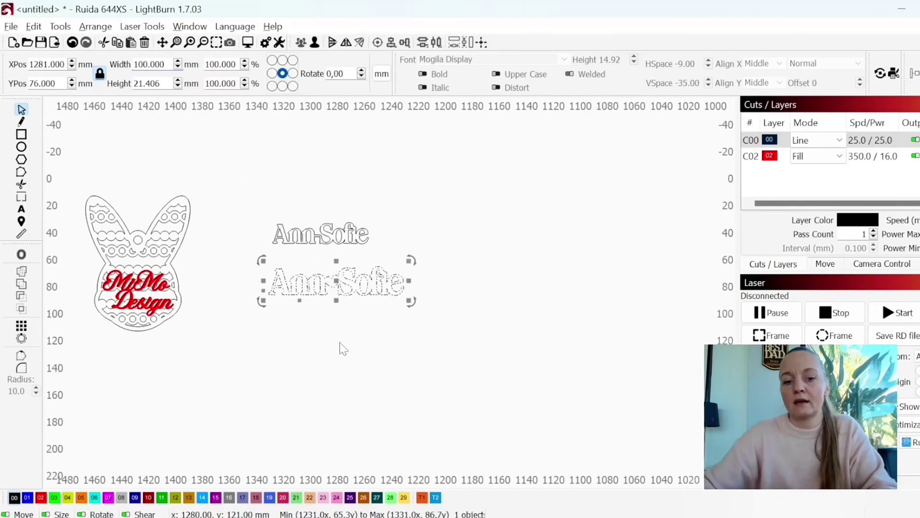
pyautogui.scroll(-1, 343, 349)
# Drag the 100 mm welded Ann-Sofie to sit just beneath the bunny design
pyautogui.moveTo(338, 293); pyautogui.dragTo(183, 361)
pyautogui.moveTo(212, 291); pyautogui.dragTo(278, 278)
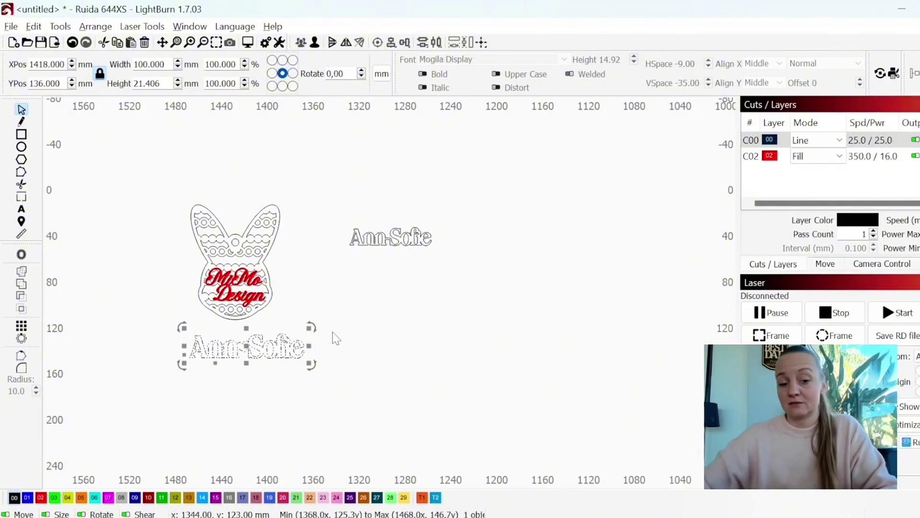
pyautogui.click(346, 322)
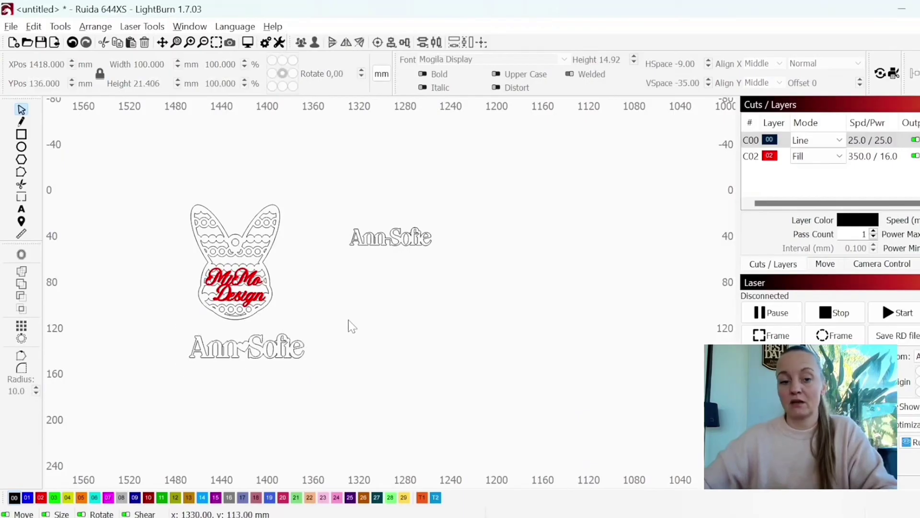